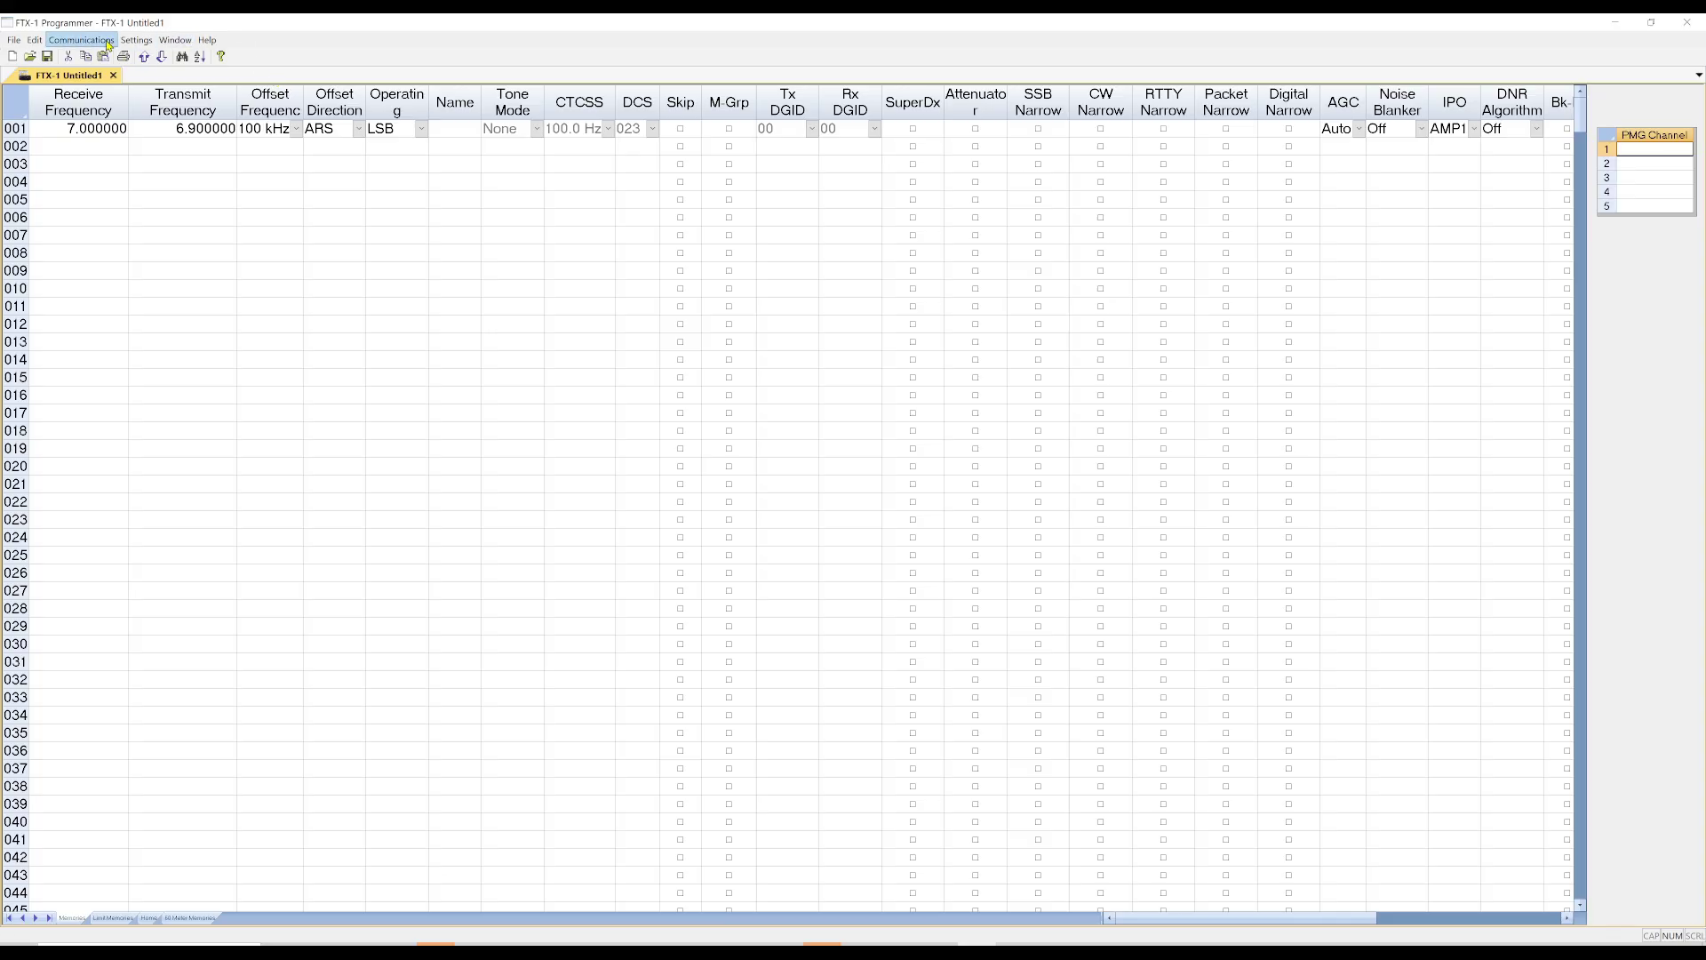
{"action": "left_click", "coordinate": [107, 42]}
{"action": "mouse_move", "coordinate": [130, 49]}
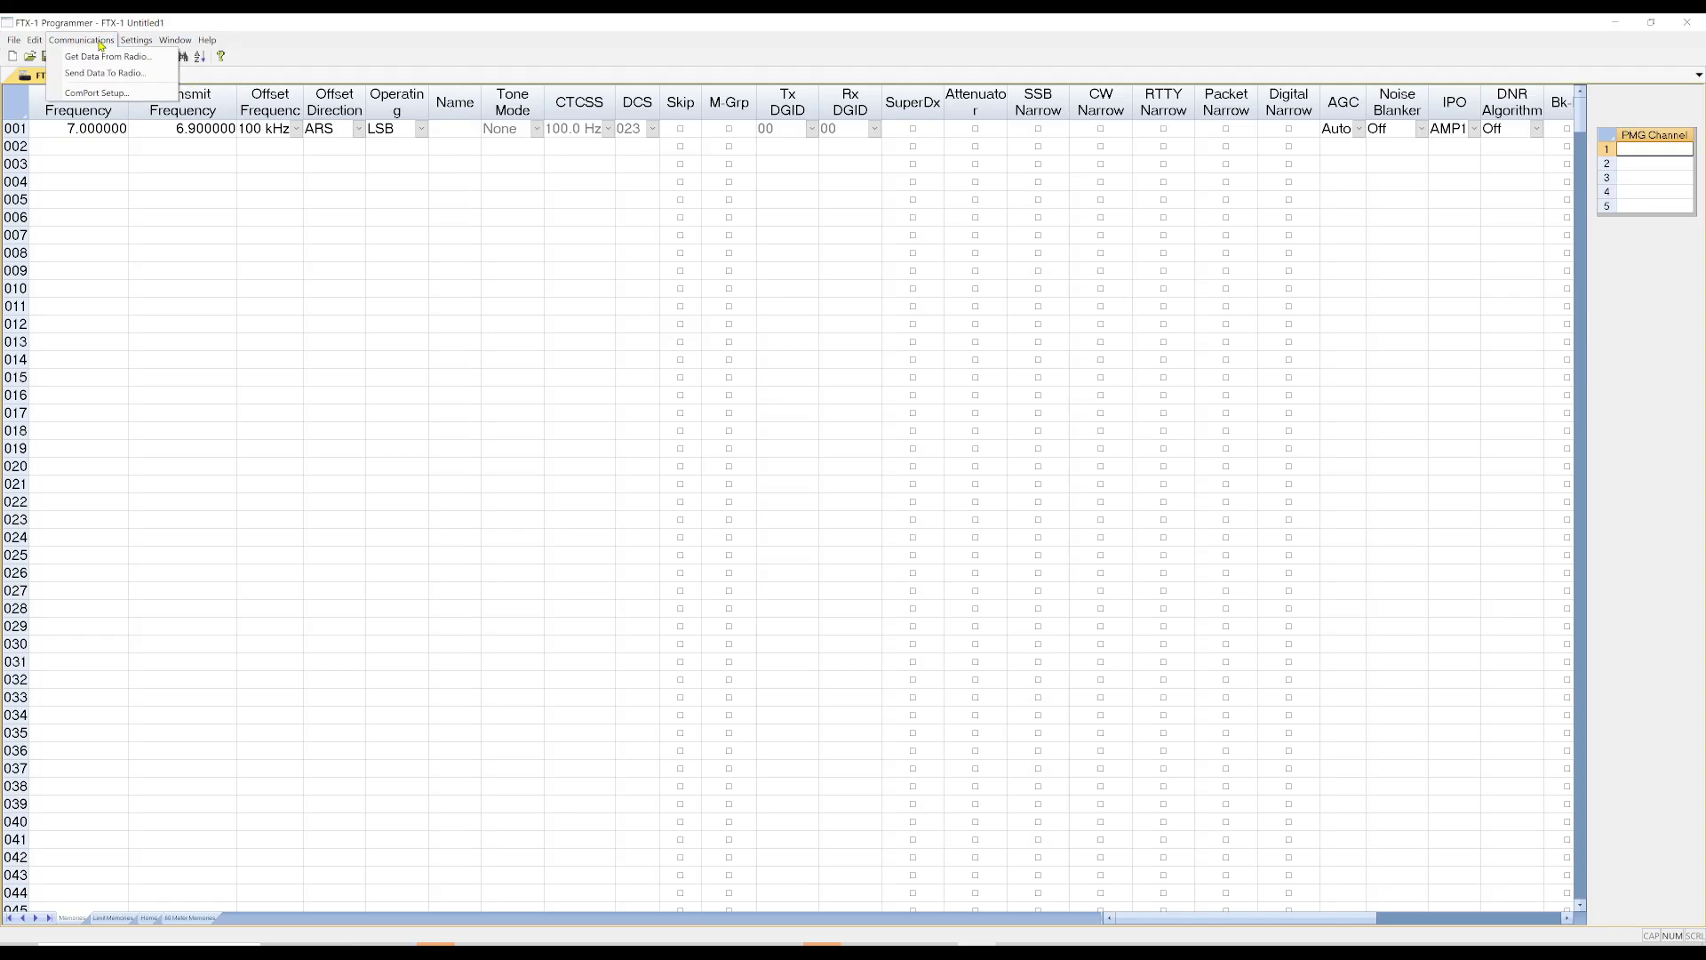
{"action": "left_click", "coordinate": [99, 94]}
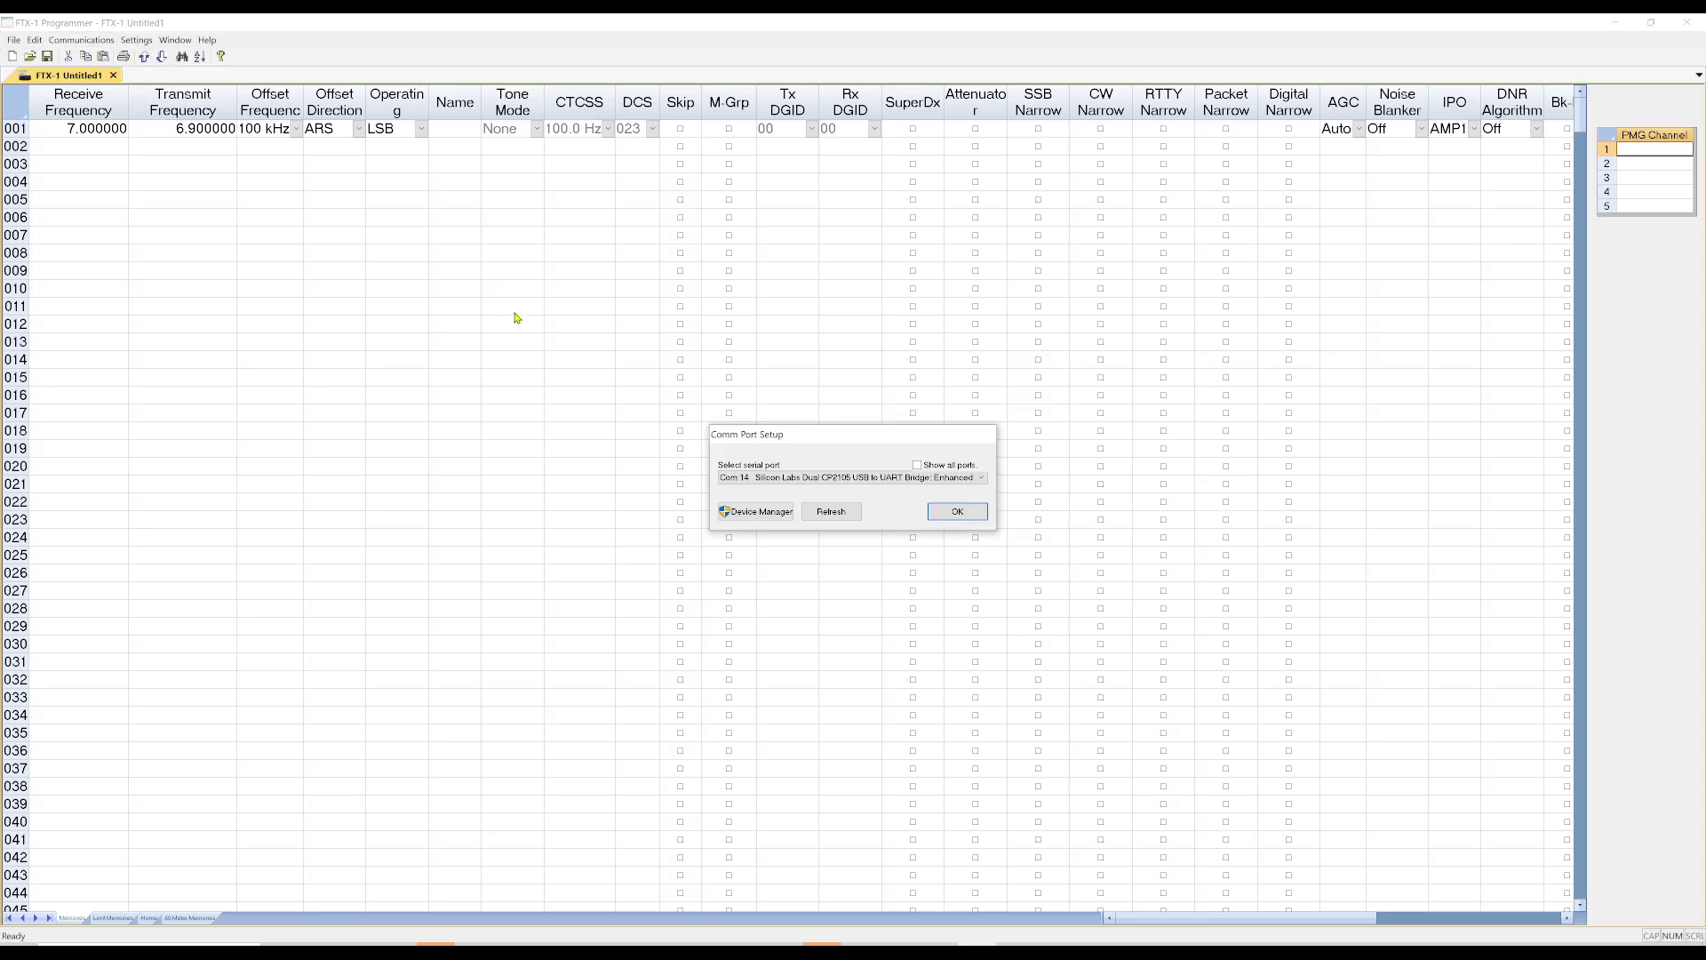
{"action": "left_click", "coordinate": [985, 480]}
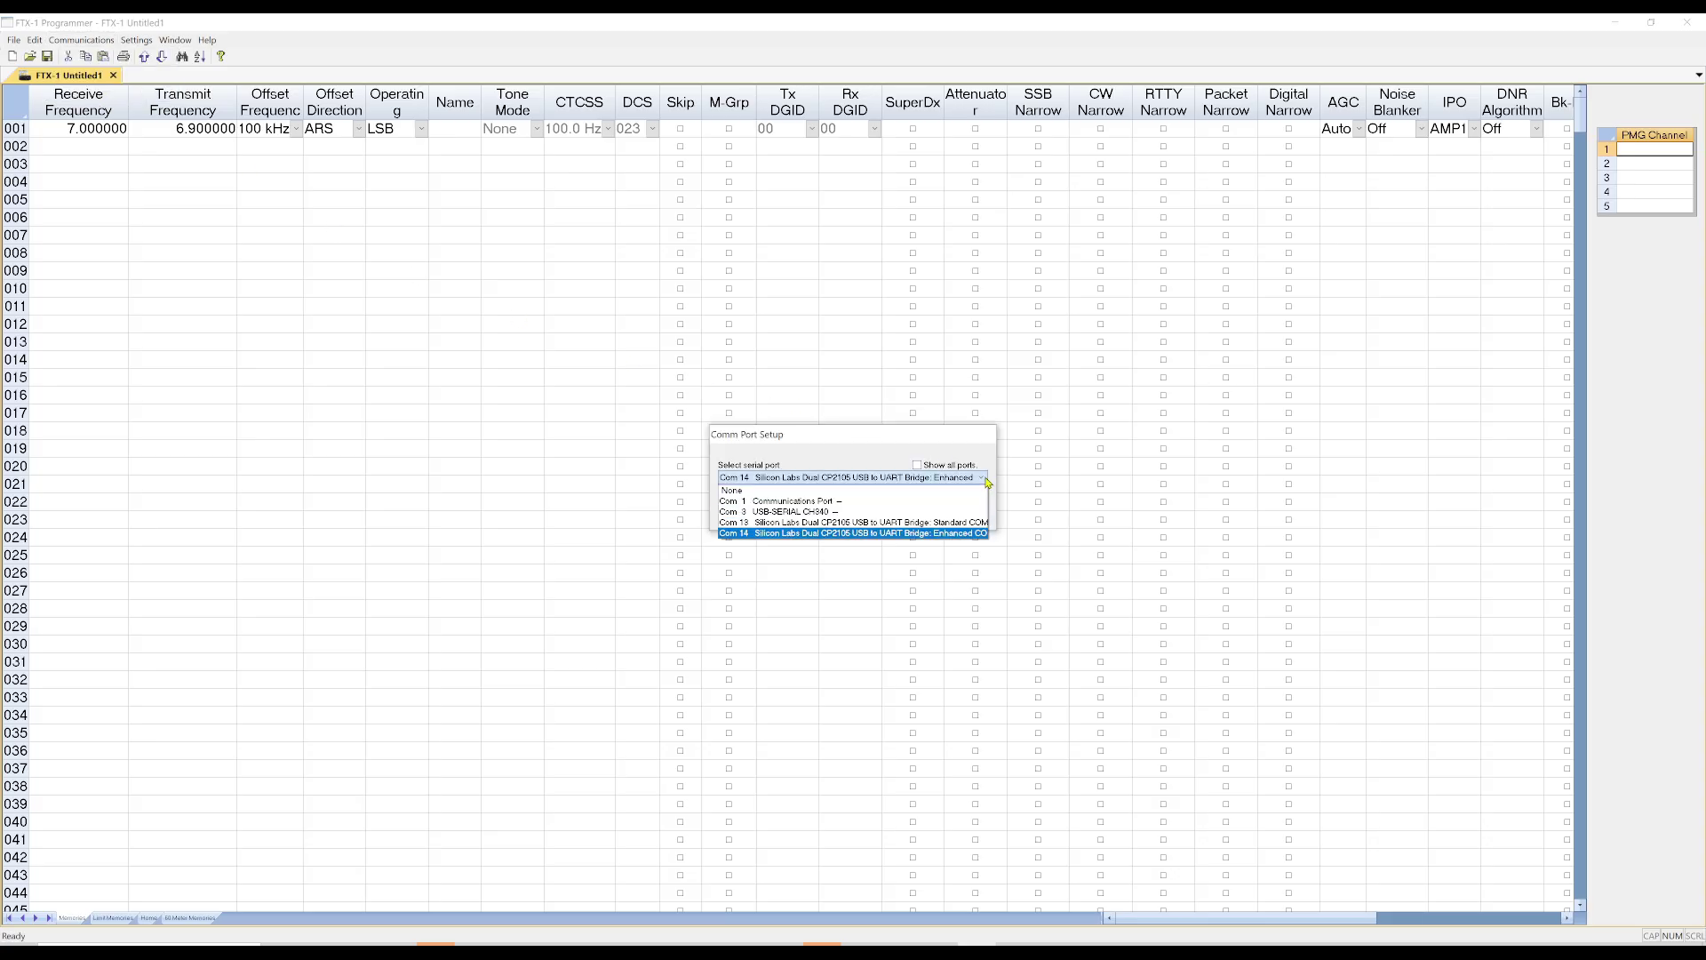
{"action": "left_click", "coordinate": [767, 532]}
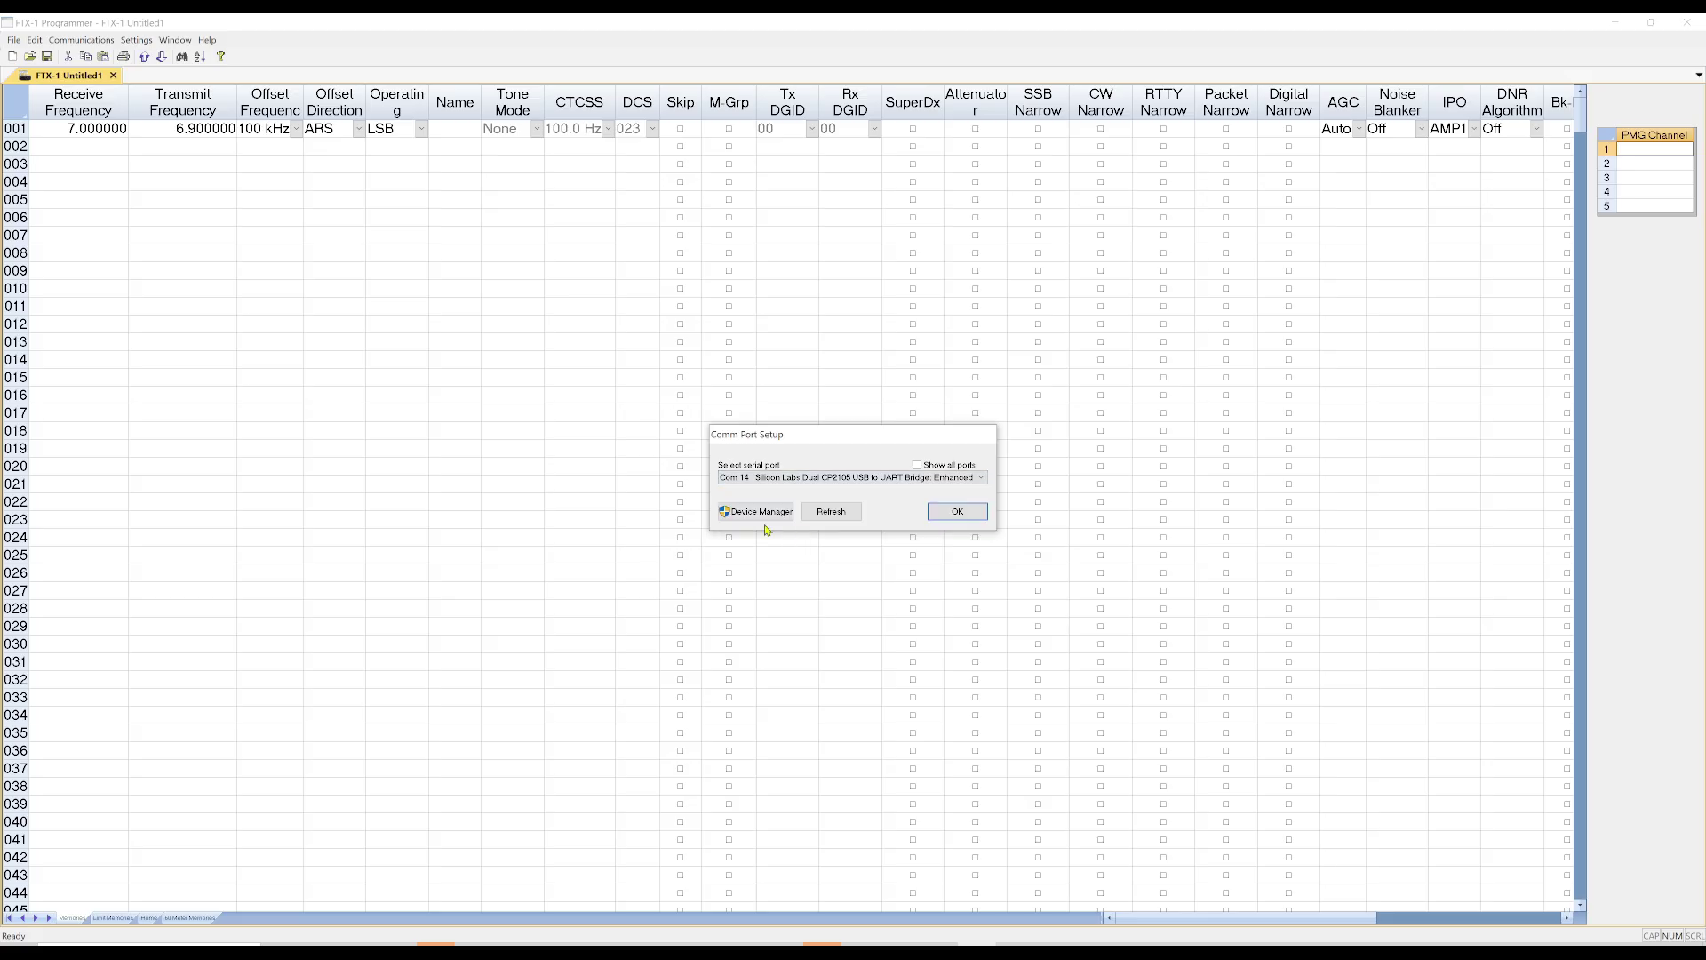
{"action": "left_click", "coordinate": [956, 511]}
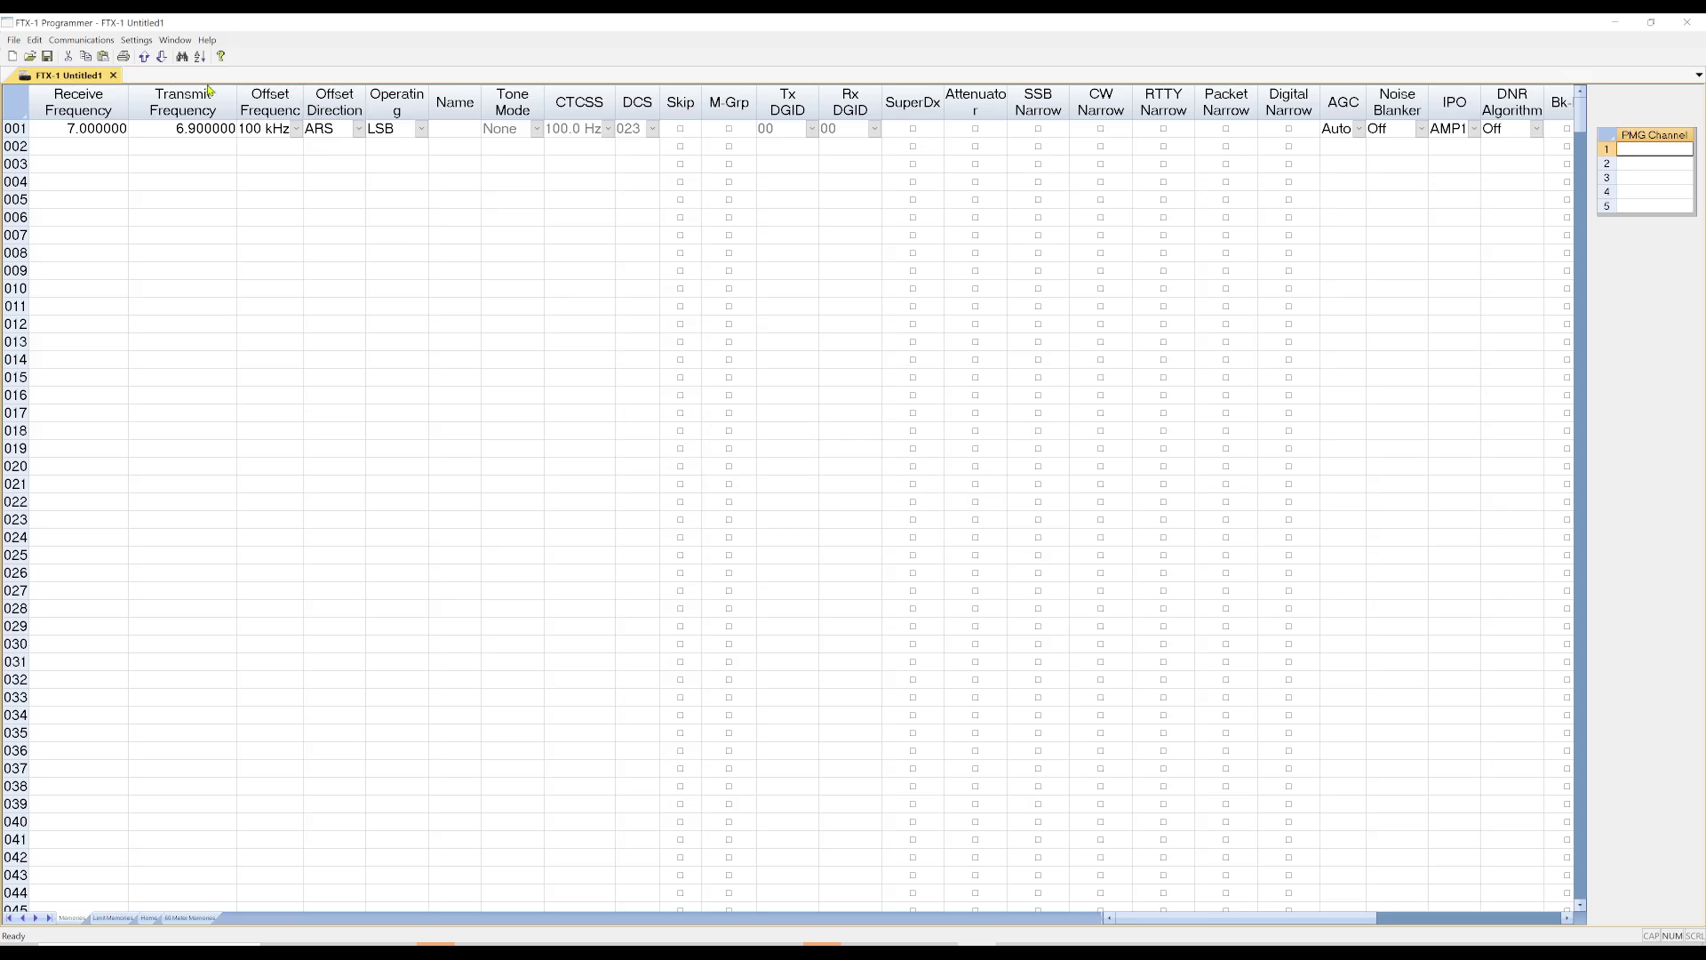
Step: Download all memories from the radio using a 38400 bps CAT baud rate
{"action": "left_click", "coordinate": [80, 45]}
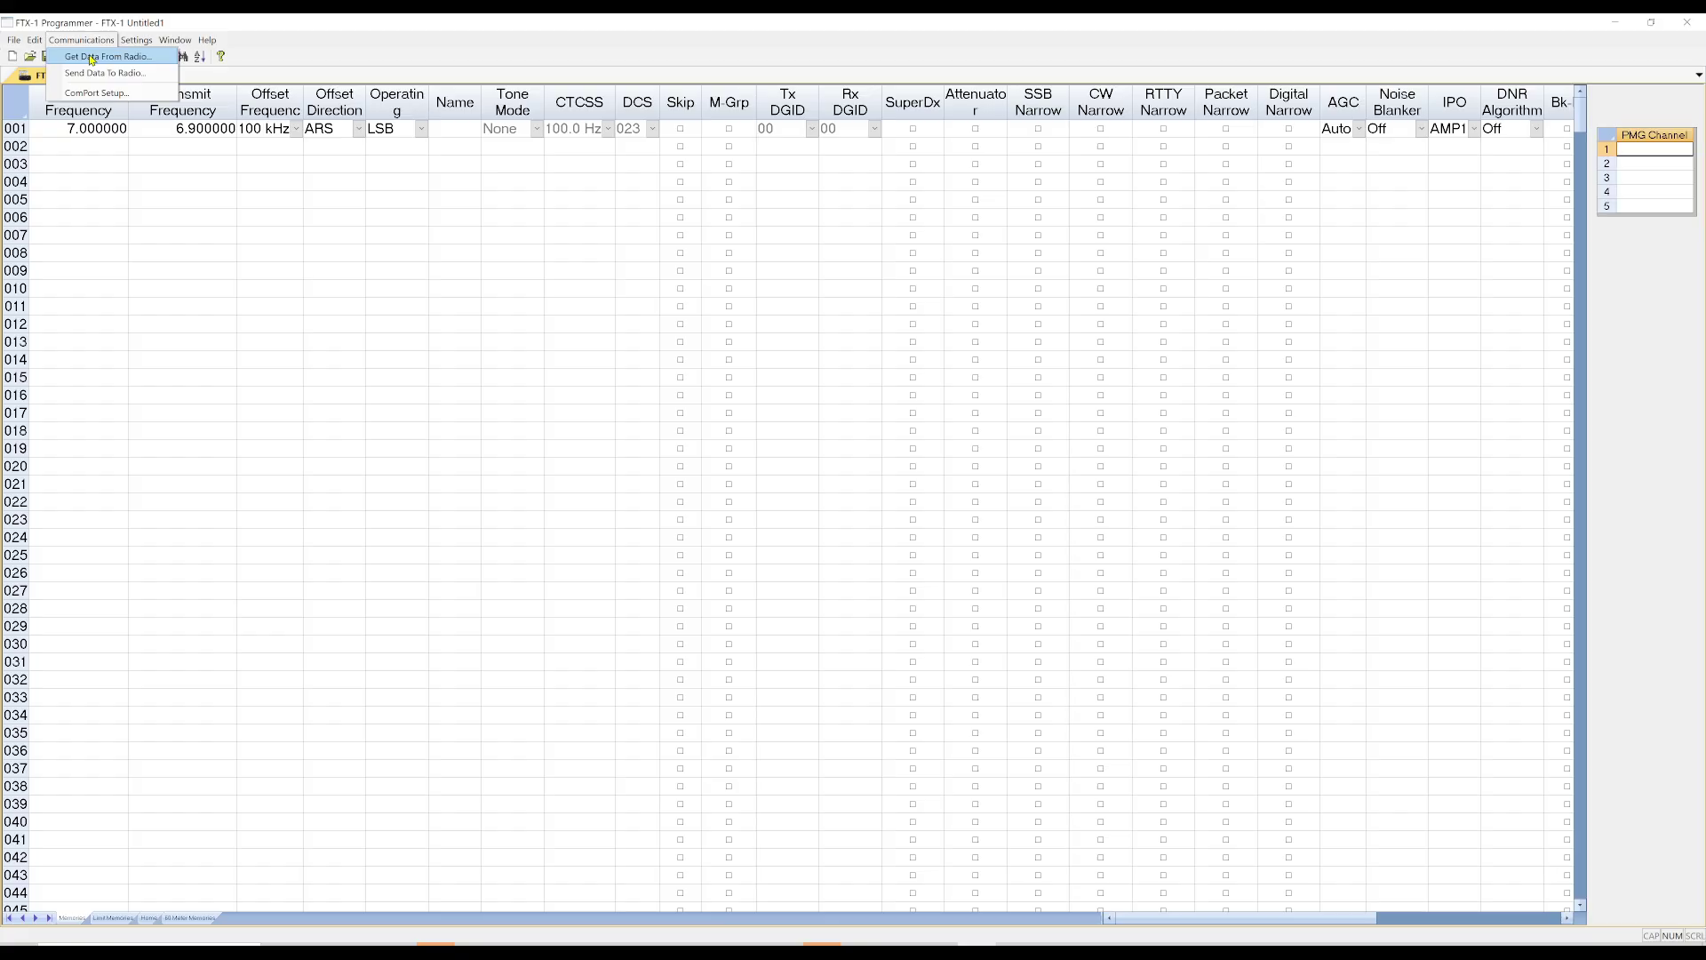
{"action": "left_click", "coordinate": [91, 58]}
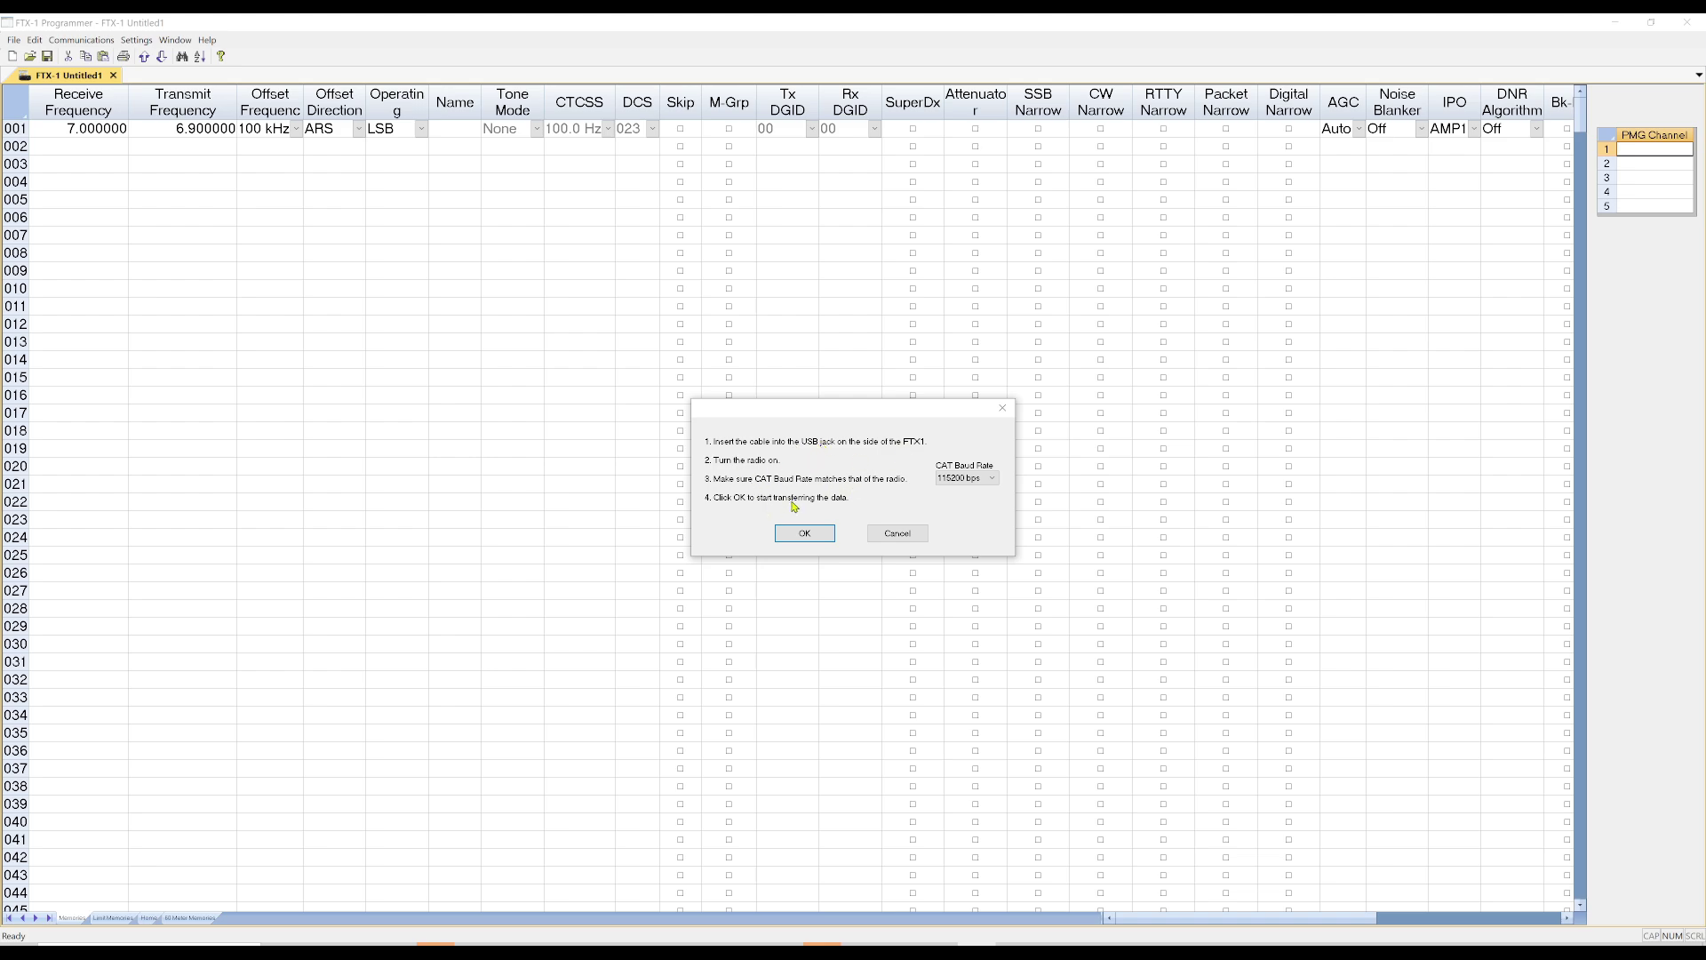
{"action": "left_click", "coordinate": [993, 480]}
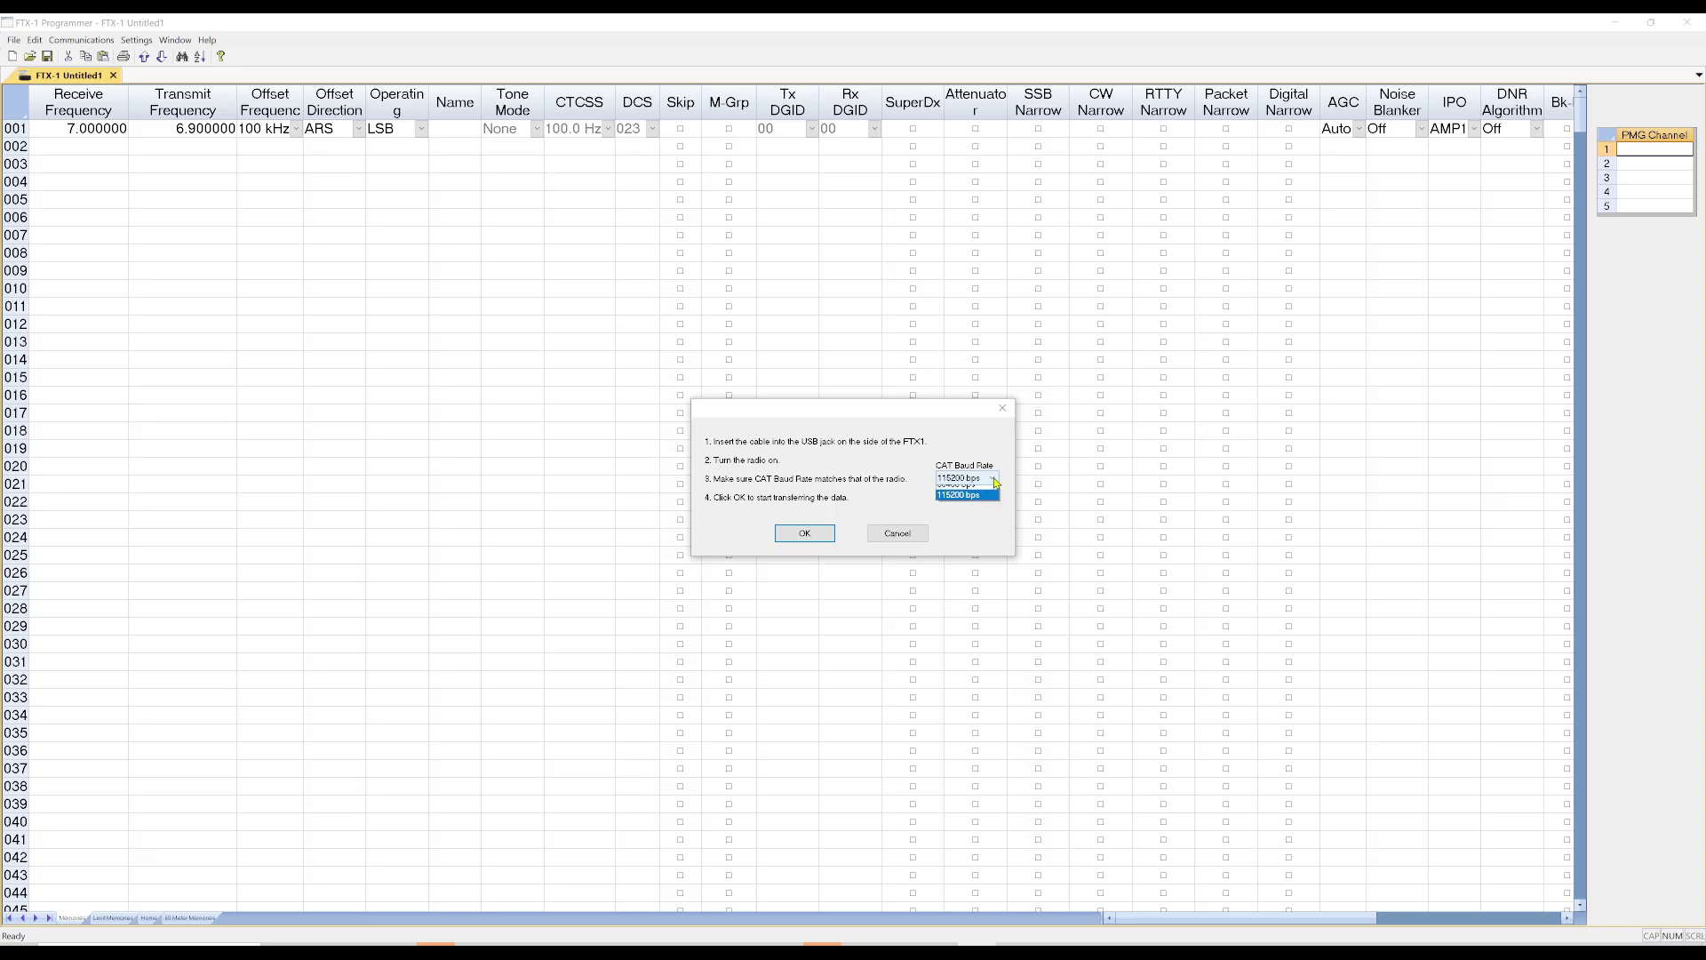
{"action": "left_click", "coordinate": [977, 520]}
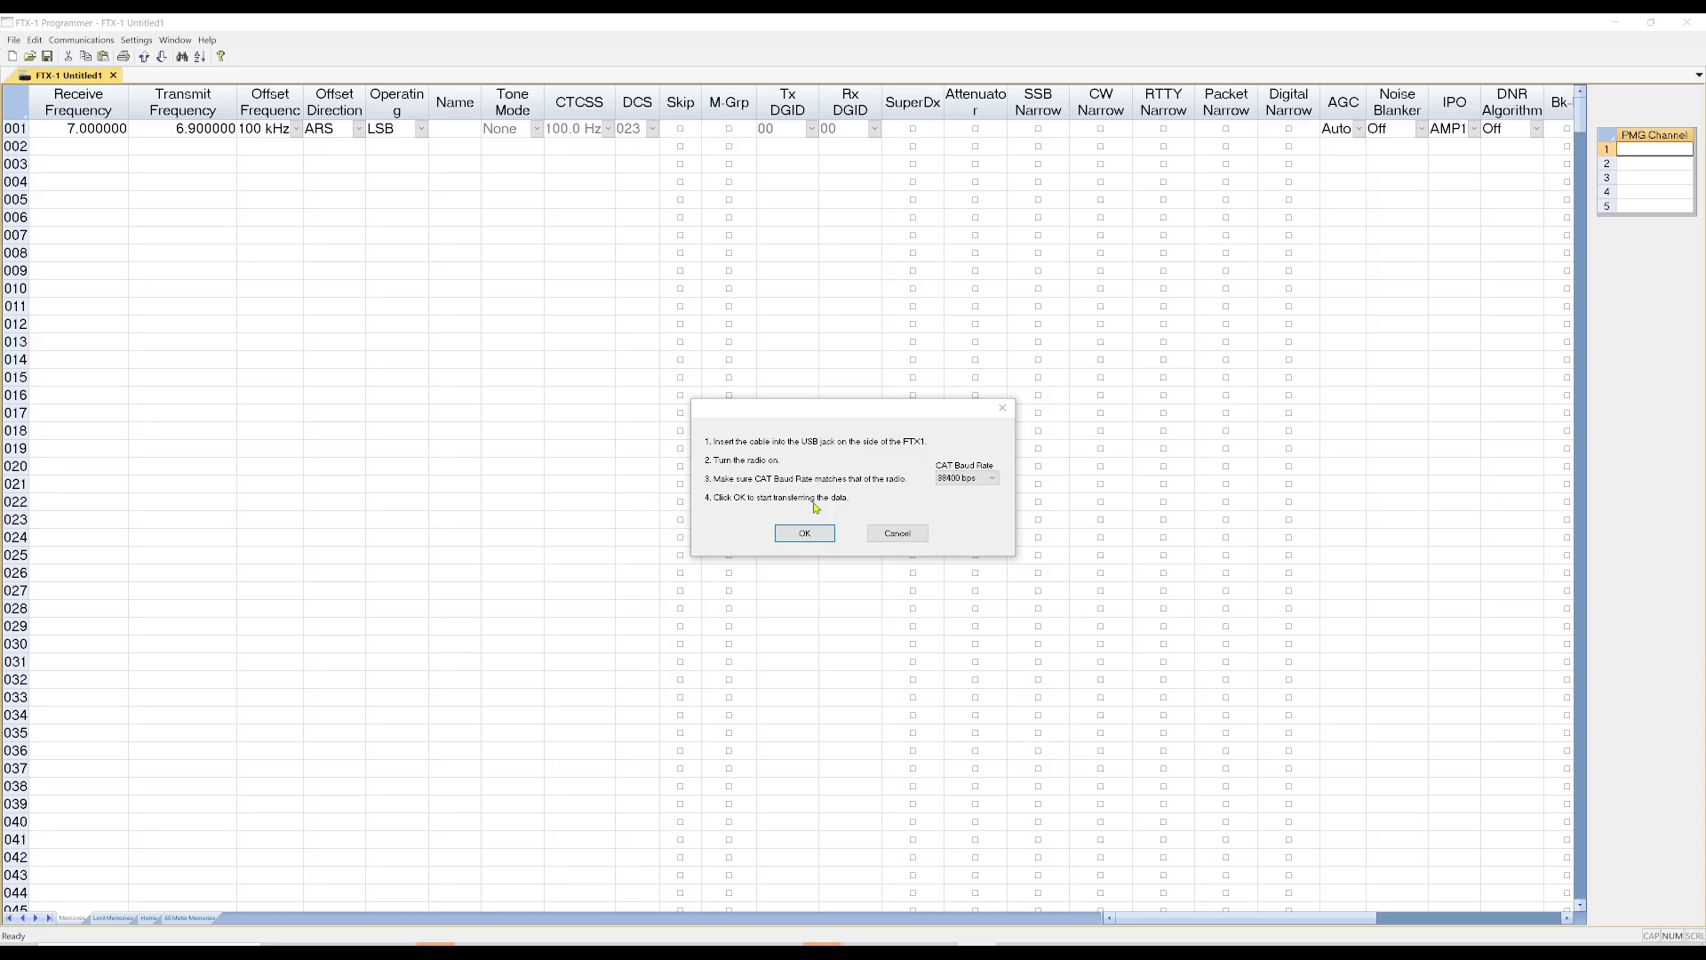
{"action": "left_click", "coordinate": [804, 534]}
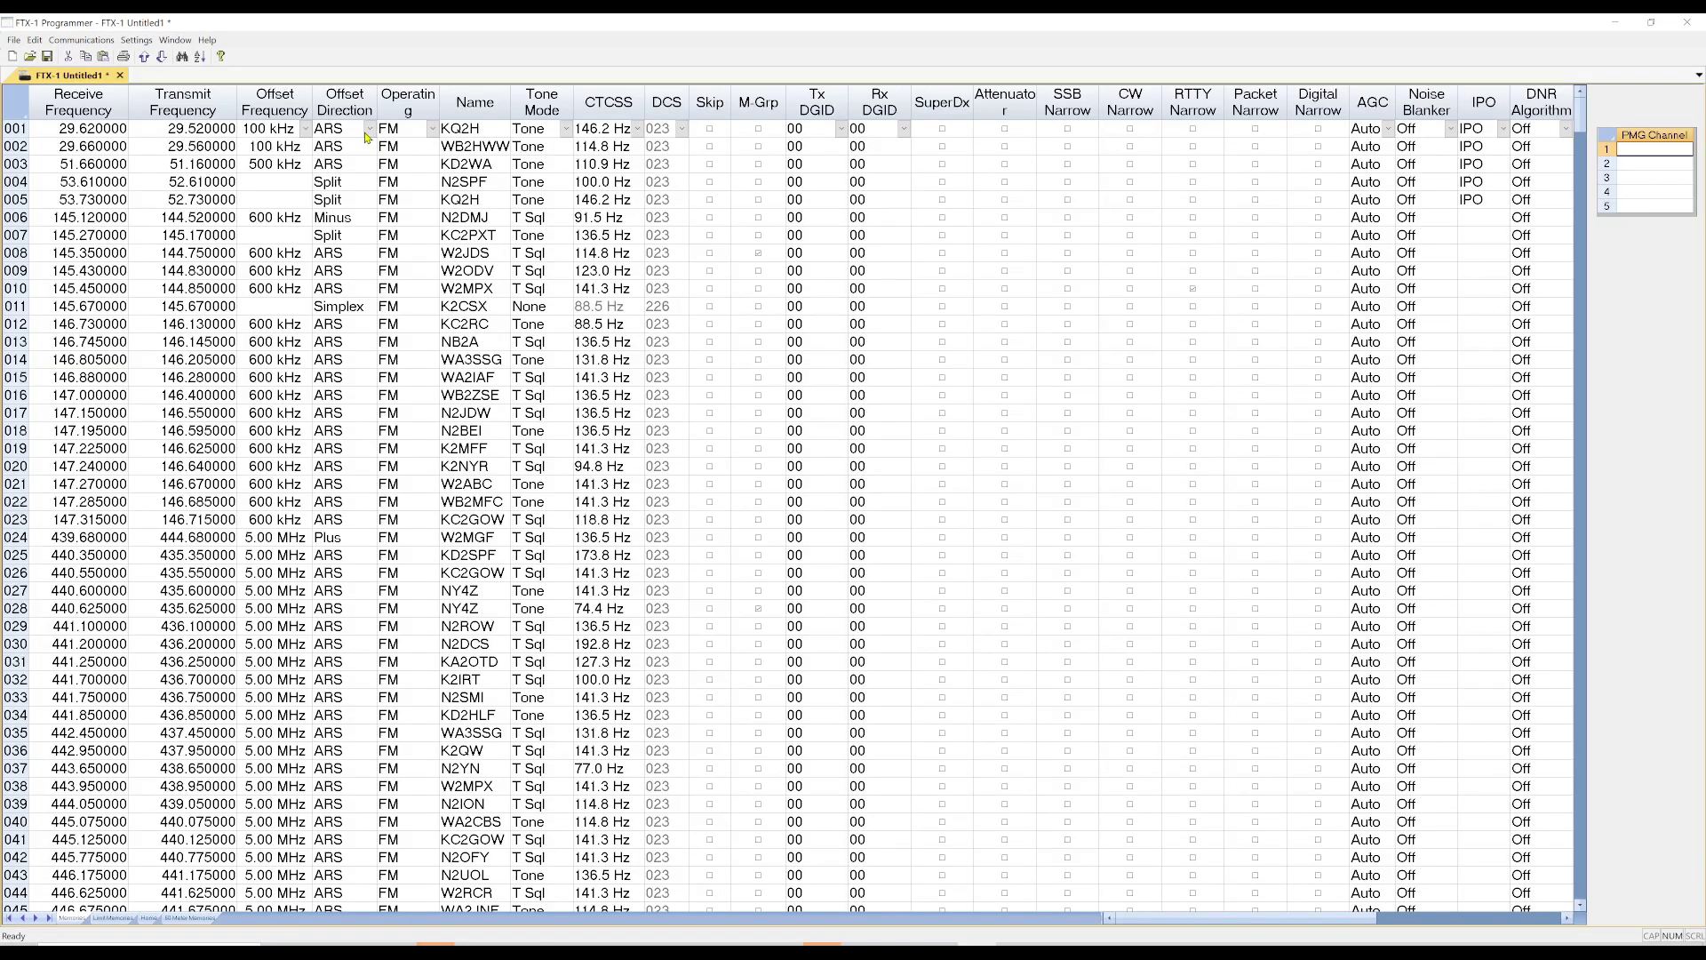
{"action": "left_click", "coordinate": [369, 130]}
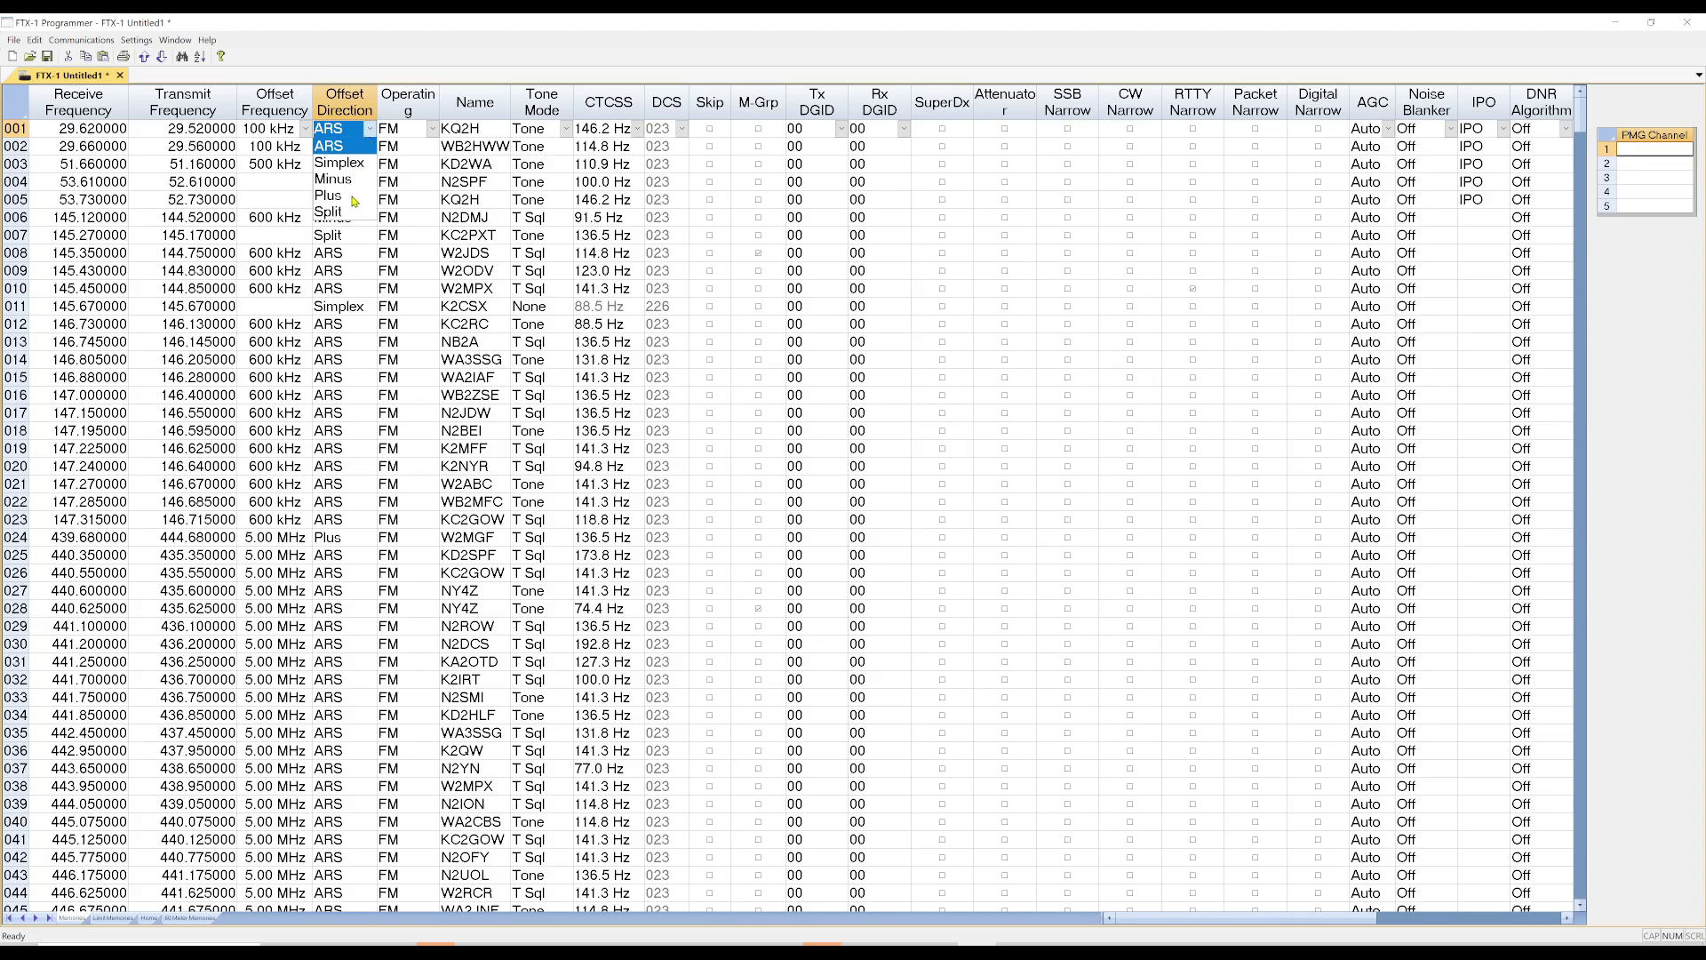
{"action": "left_click", "coordinate": [370, 131]}
{"action": "left_click", "coordinate": [434, 130]}
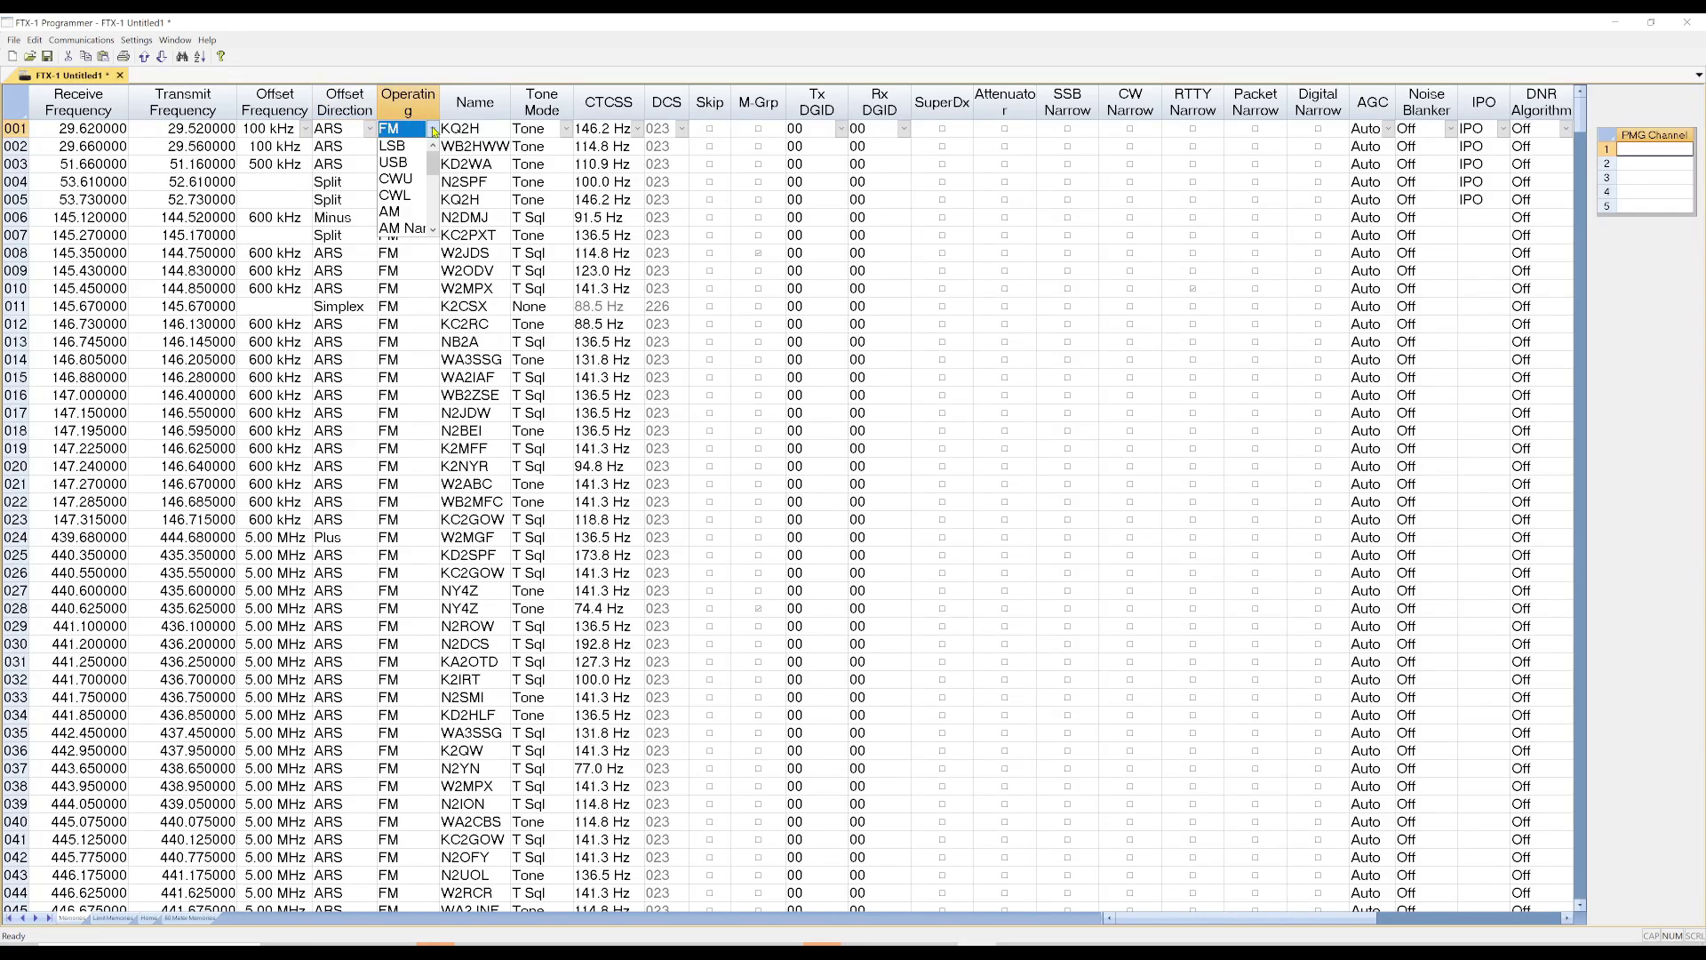
{"action": "left_click", "coordinate": [434, 131]}
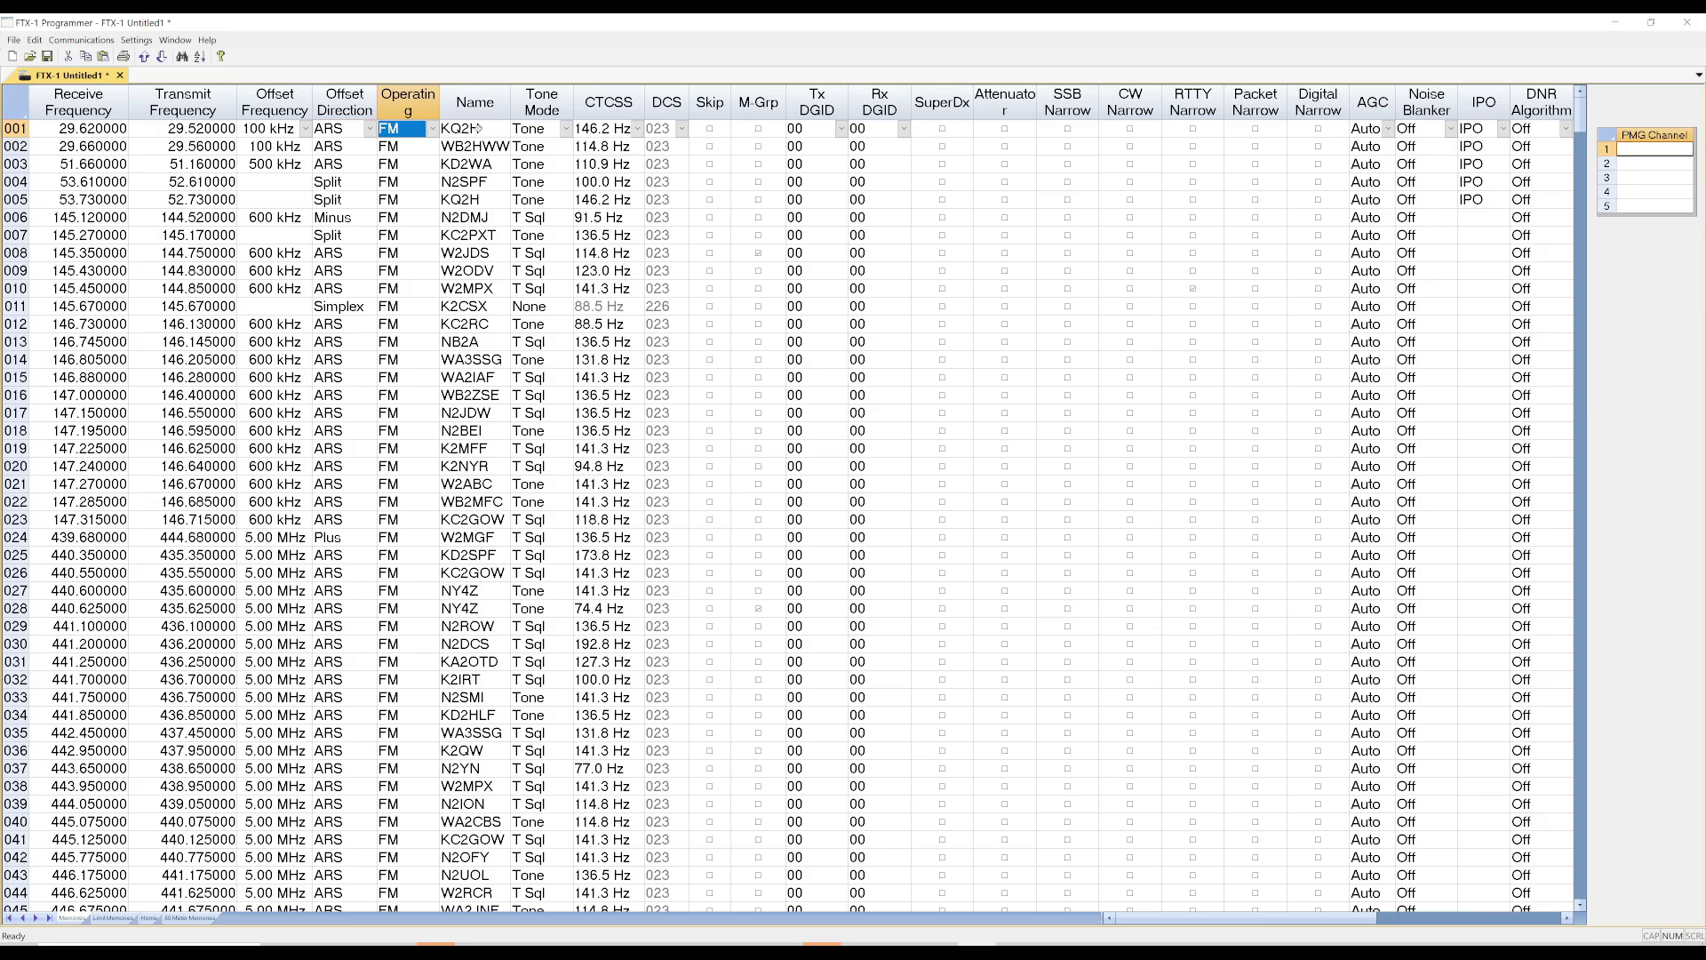
{"action": "left_click", "coordinate": [567, 129]}
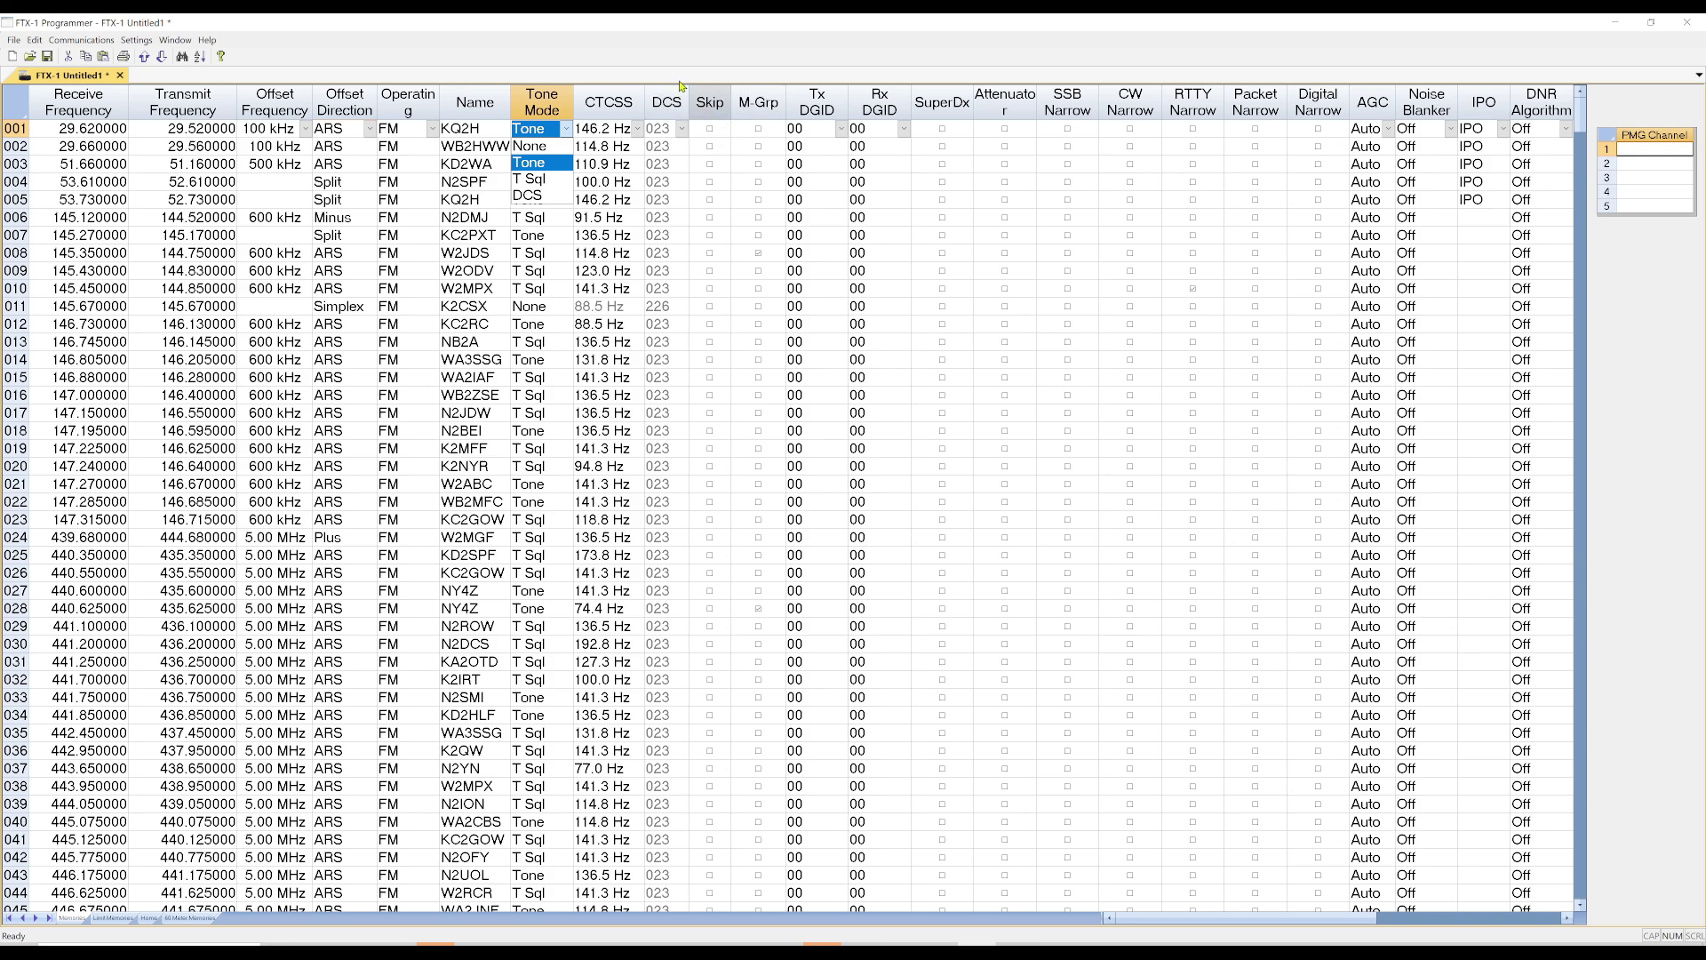
{"action": "left_click", "coordinate": [709, 130]}
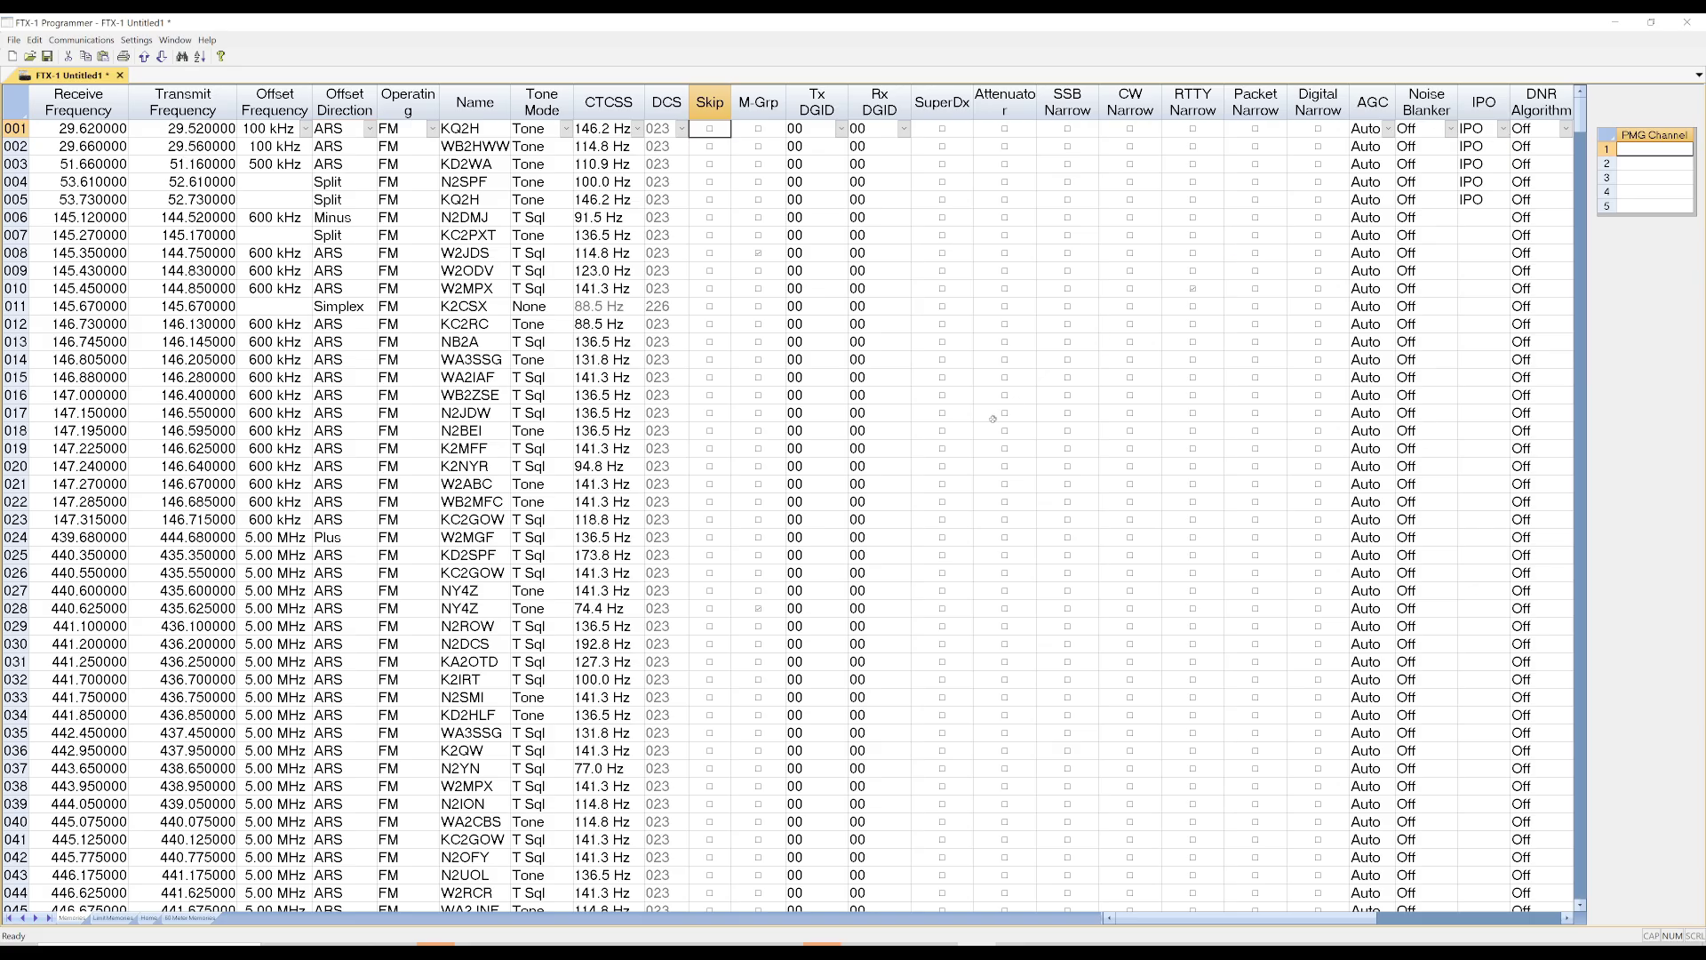
{"action": "left_click", "coordinate": [136, 40]}
Step: Open Radio Menu Settings and view the CW Setting and Operation Setting pages
{"action": "left_click", "coordinate": [179, 54]}
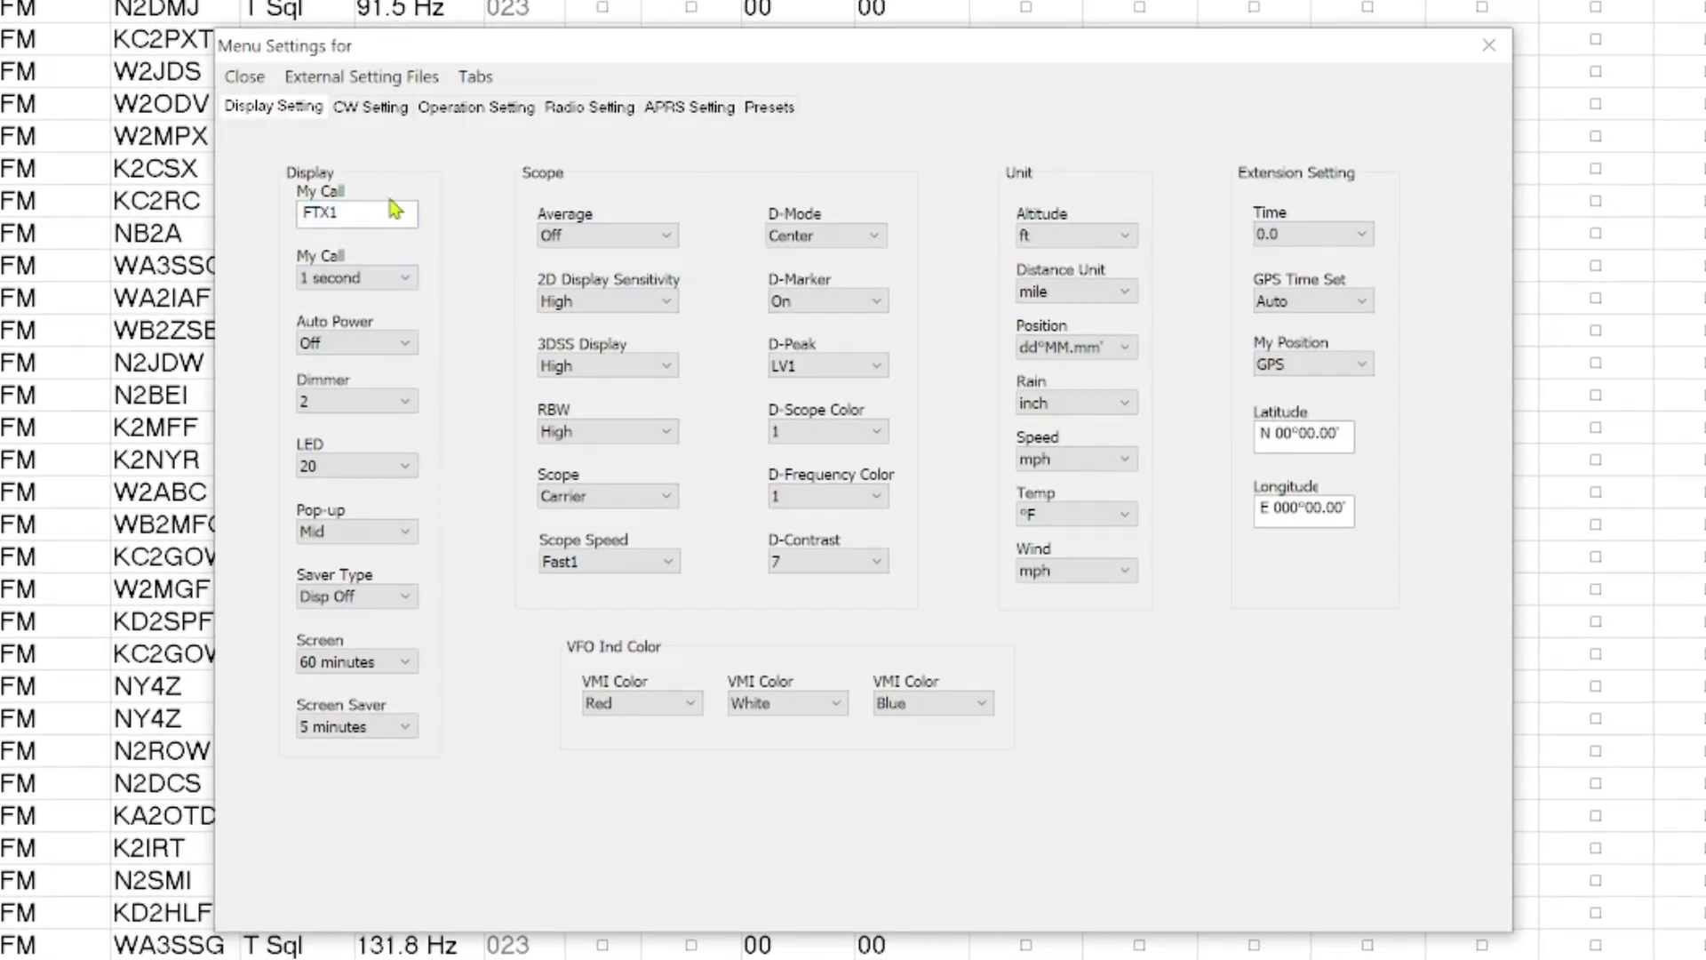
{"action": "left_click", "coordinate": [372, 112]}
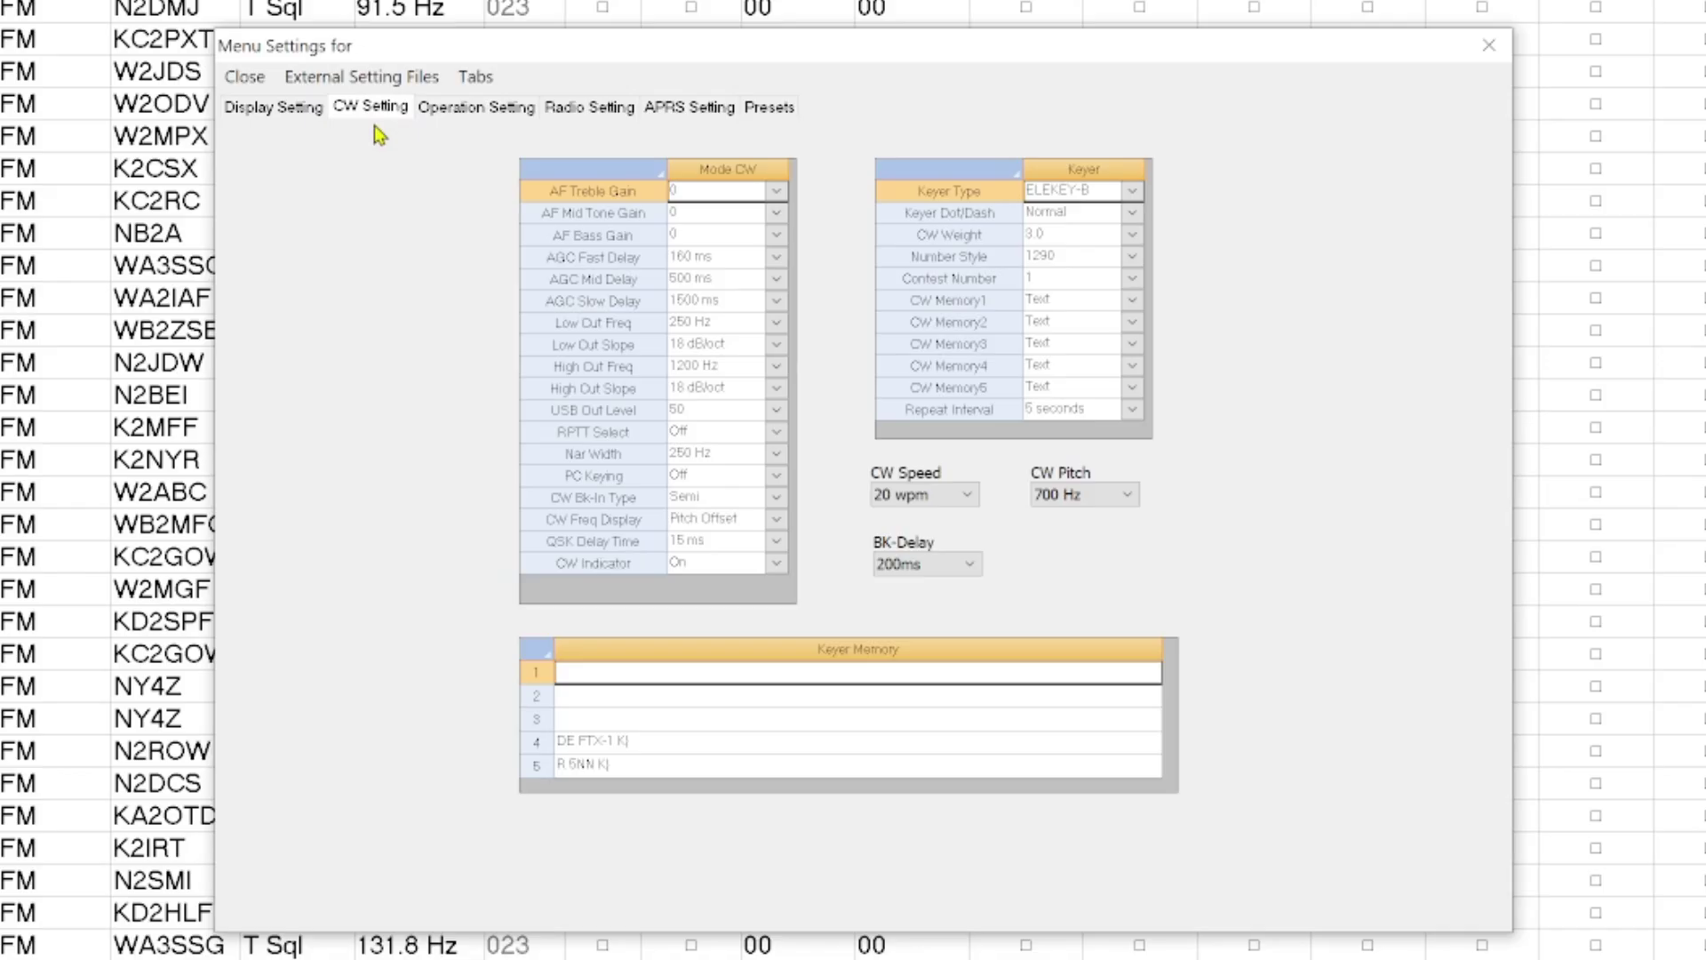
{"action": "left_click", "coordinate": [445, 115]}
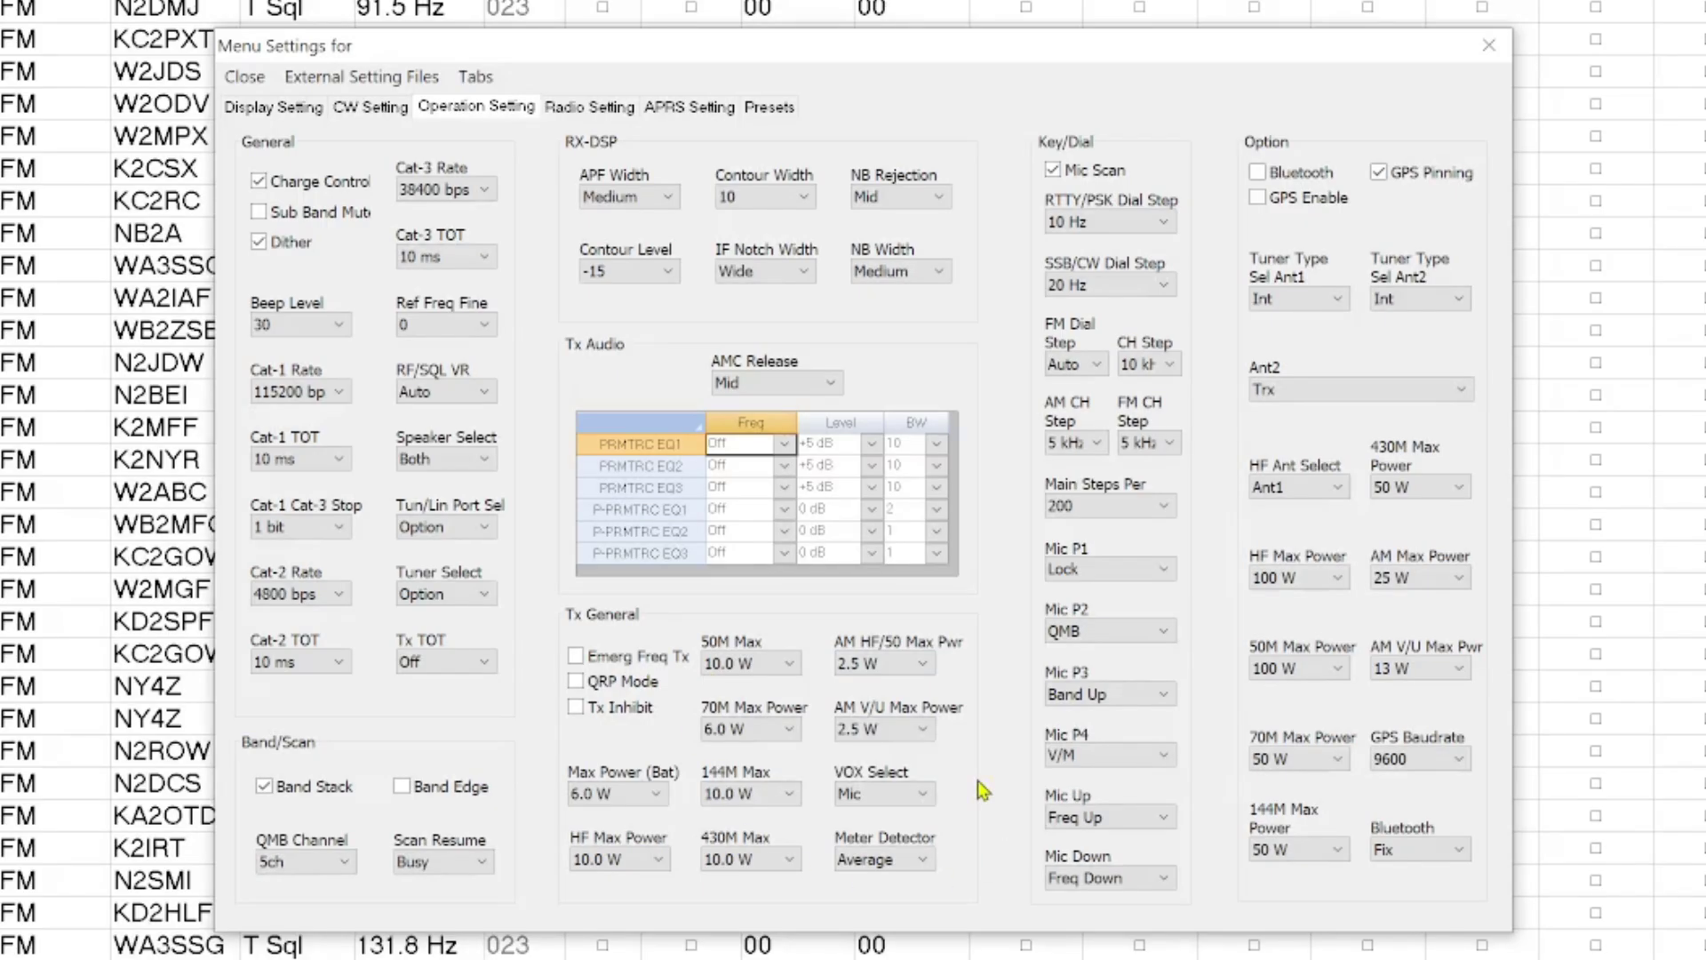
Step: Show the Radio Setting page with SSB, FM, DATA, RTTY and AM tables
{"action": "left_click", "coordinate": [589, 106]}
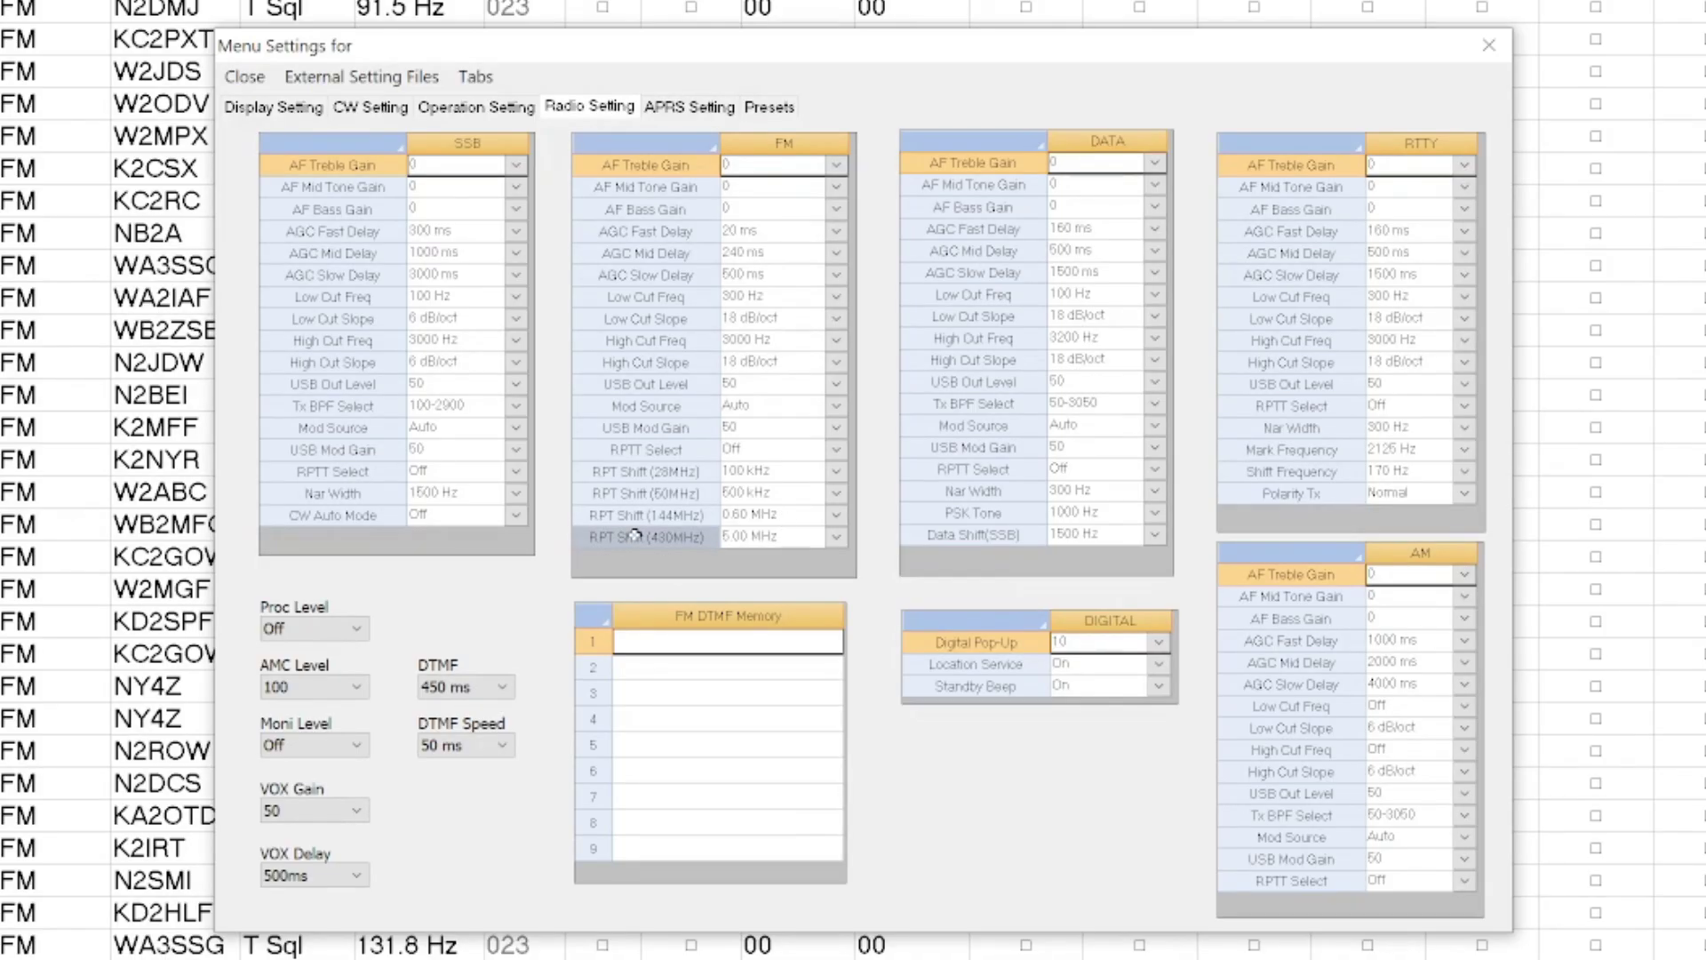
{"action": "left_click", "coordinate": [843, 540]}
{"action": "left_click", "coordinate": [843, 539]}
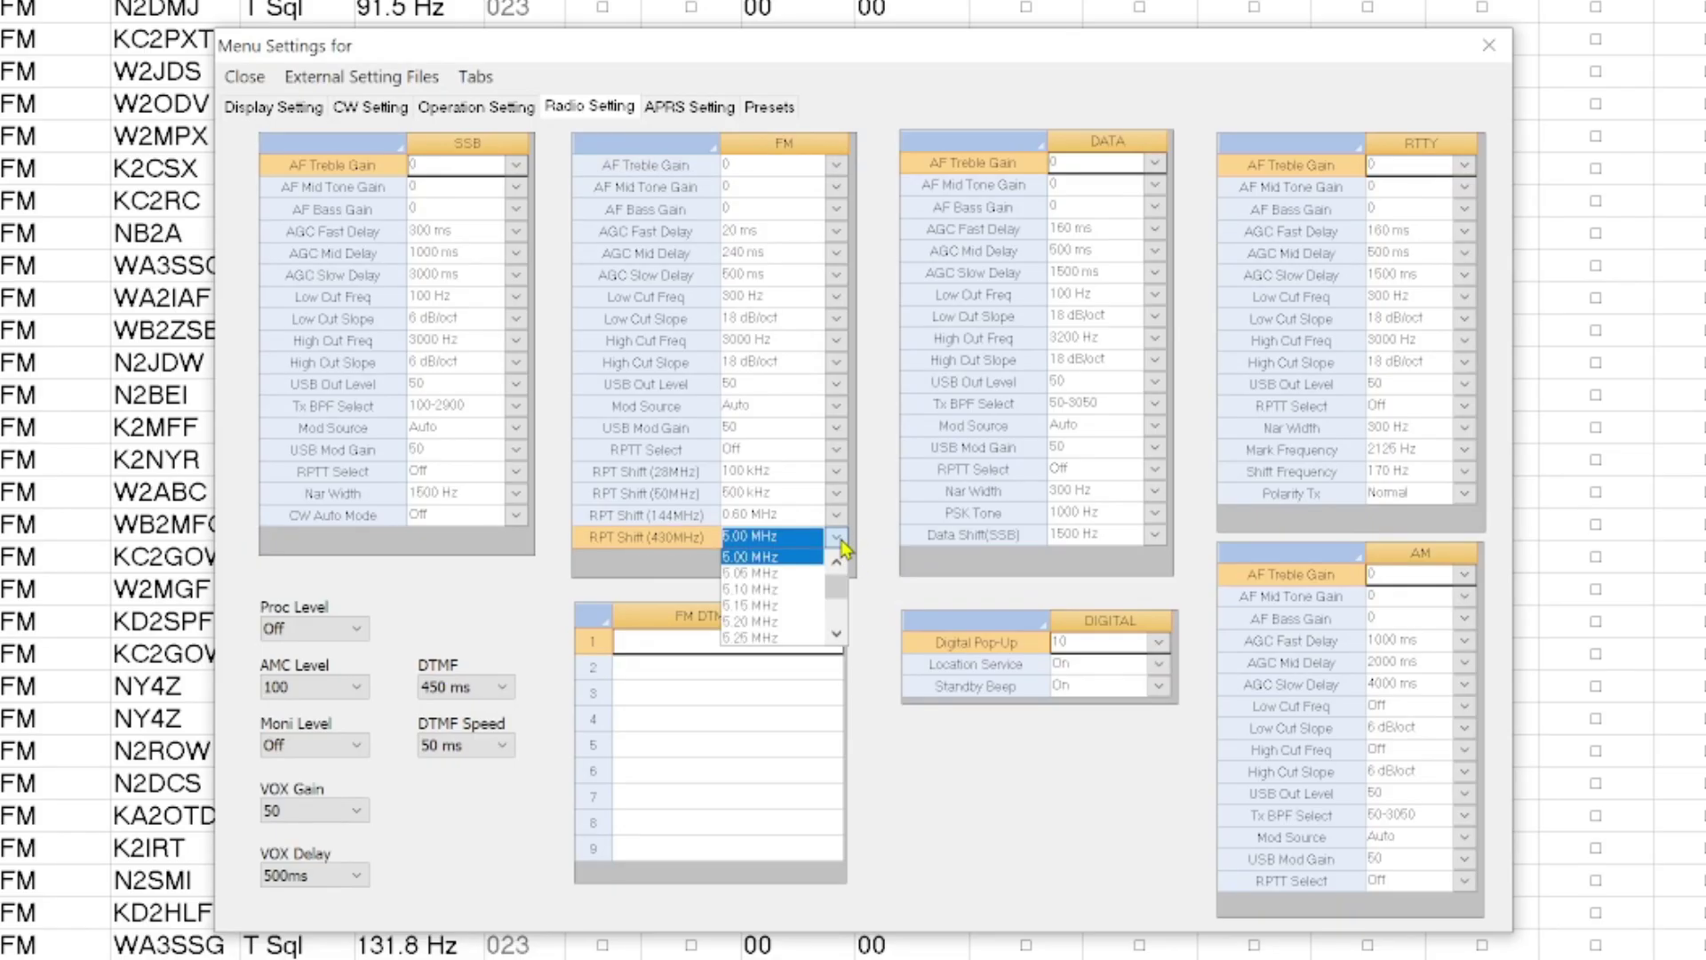
{"action": "left_click", "coordinate": [841, 542]}
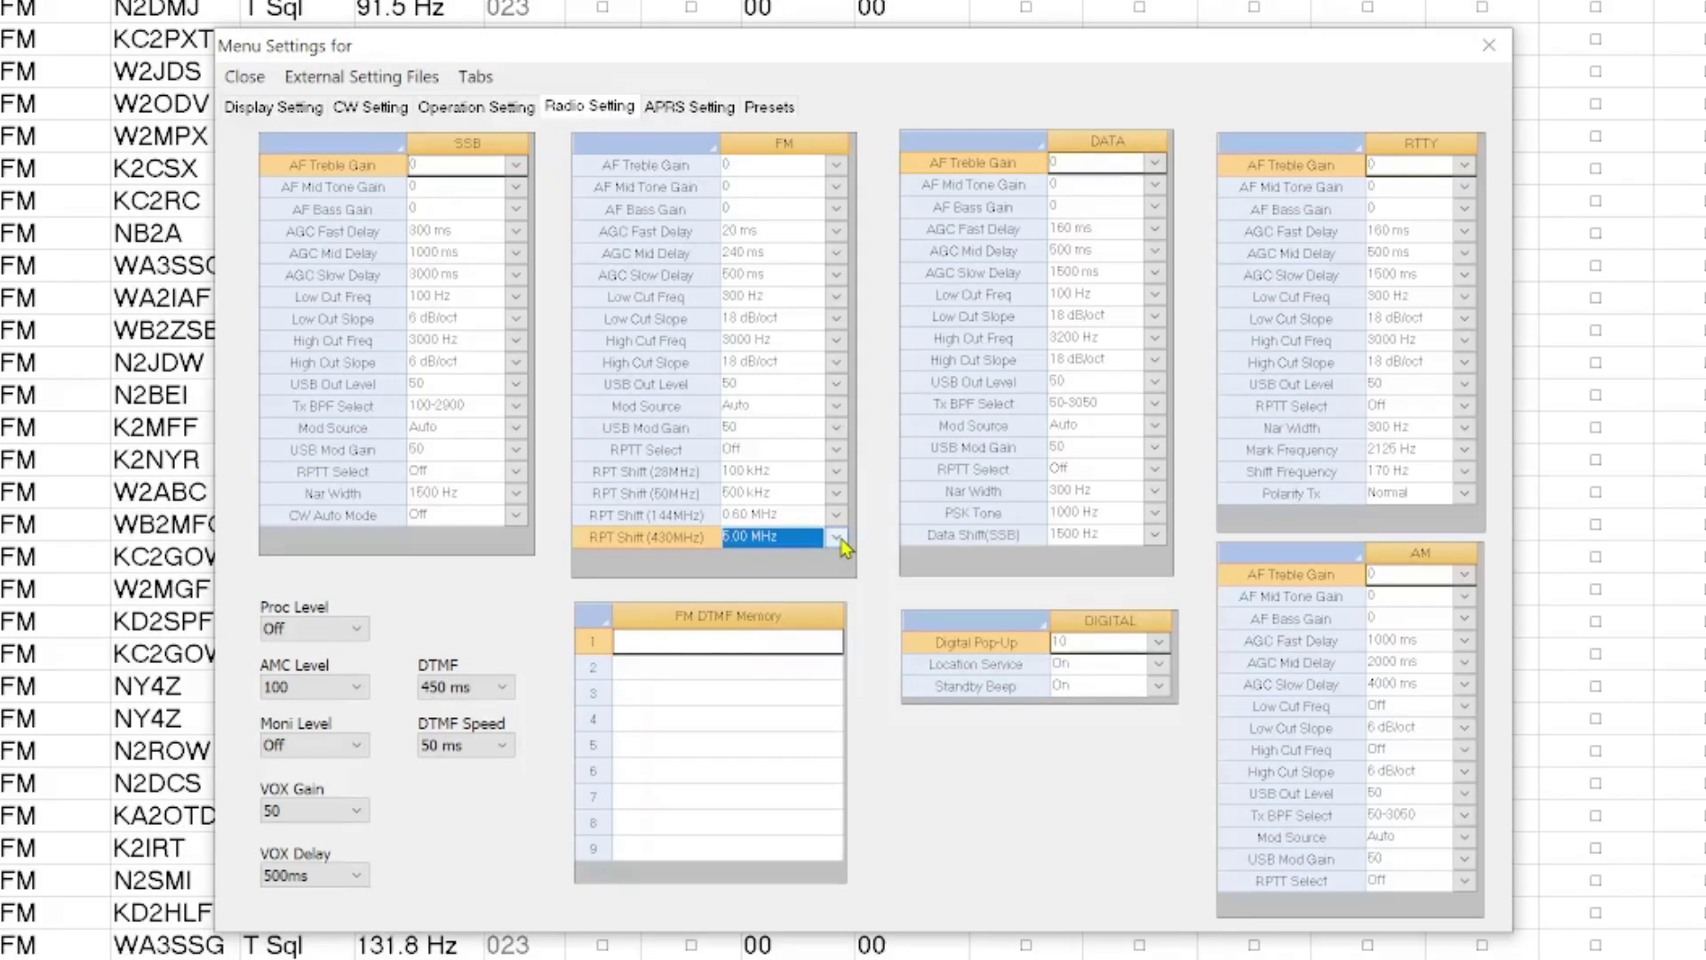
{"action": "left_click", "coordinate": [352, 80]}
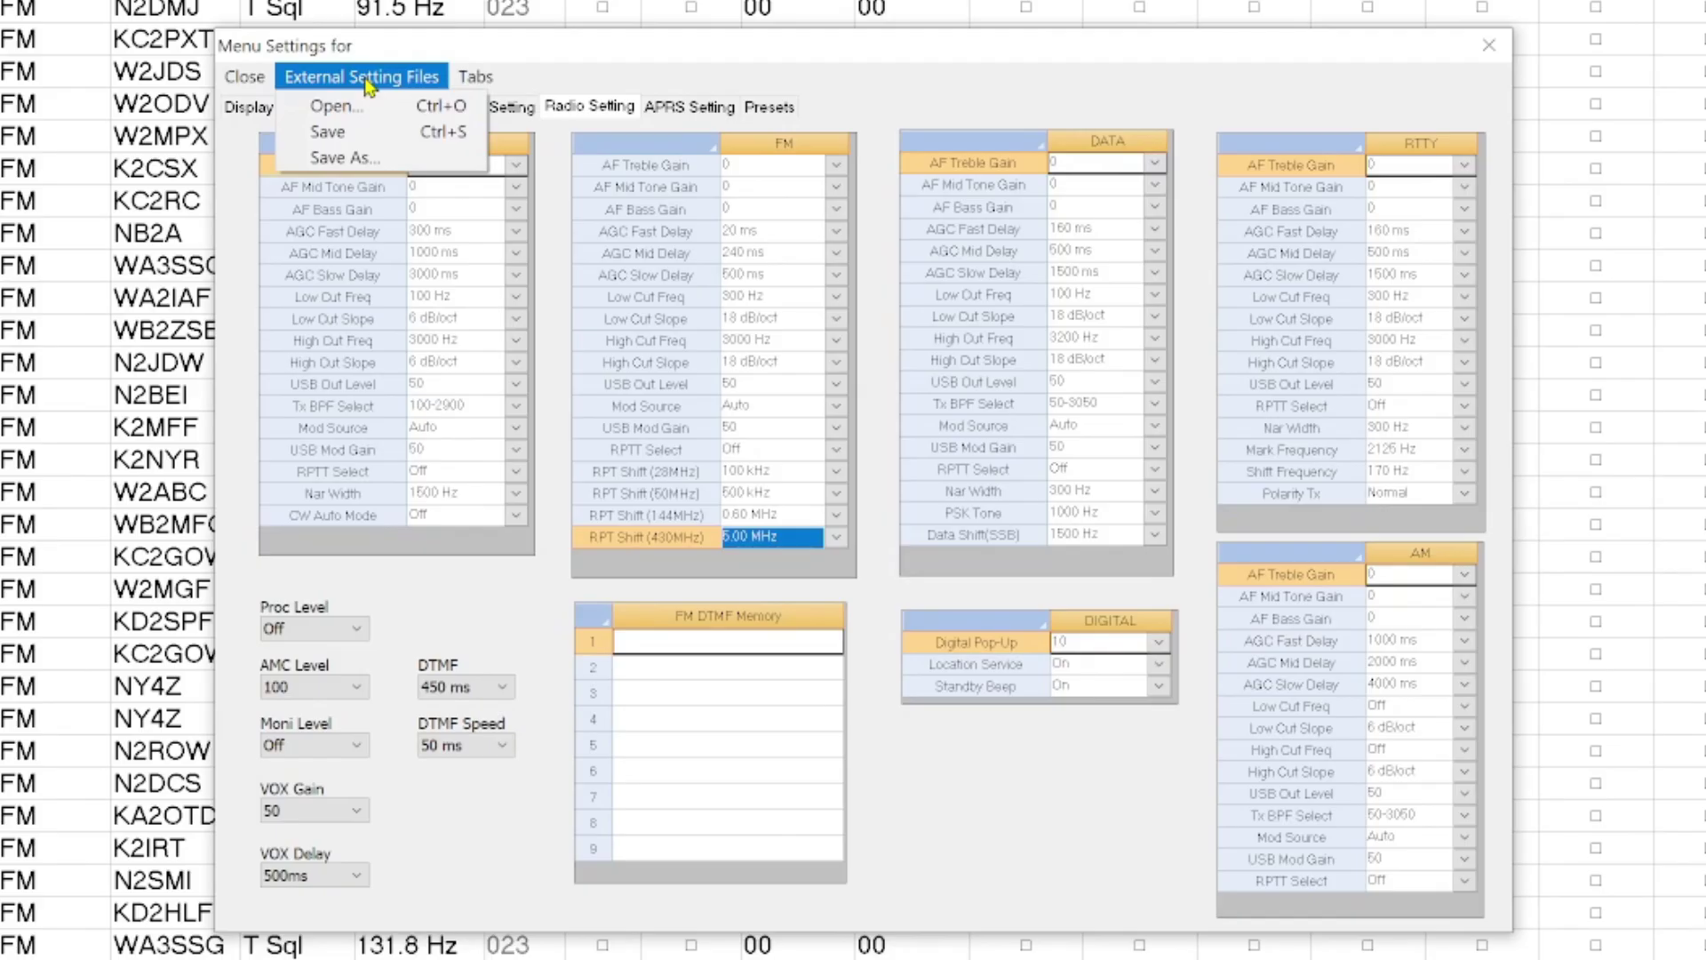
{"action": "left_click", "coordinate": [700, 72]}
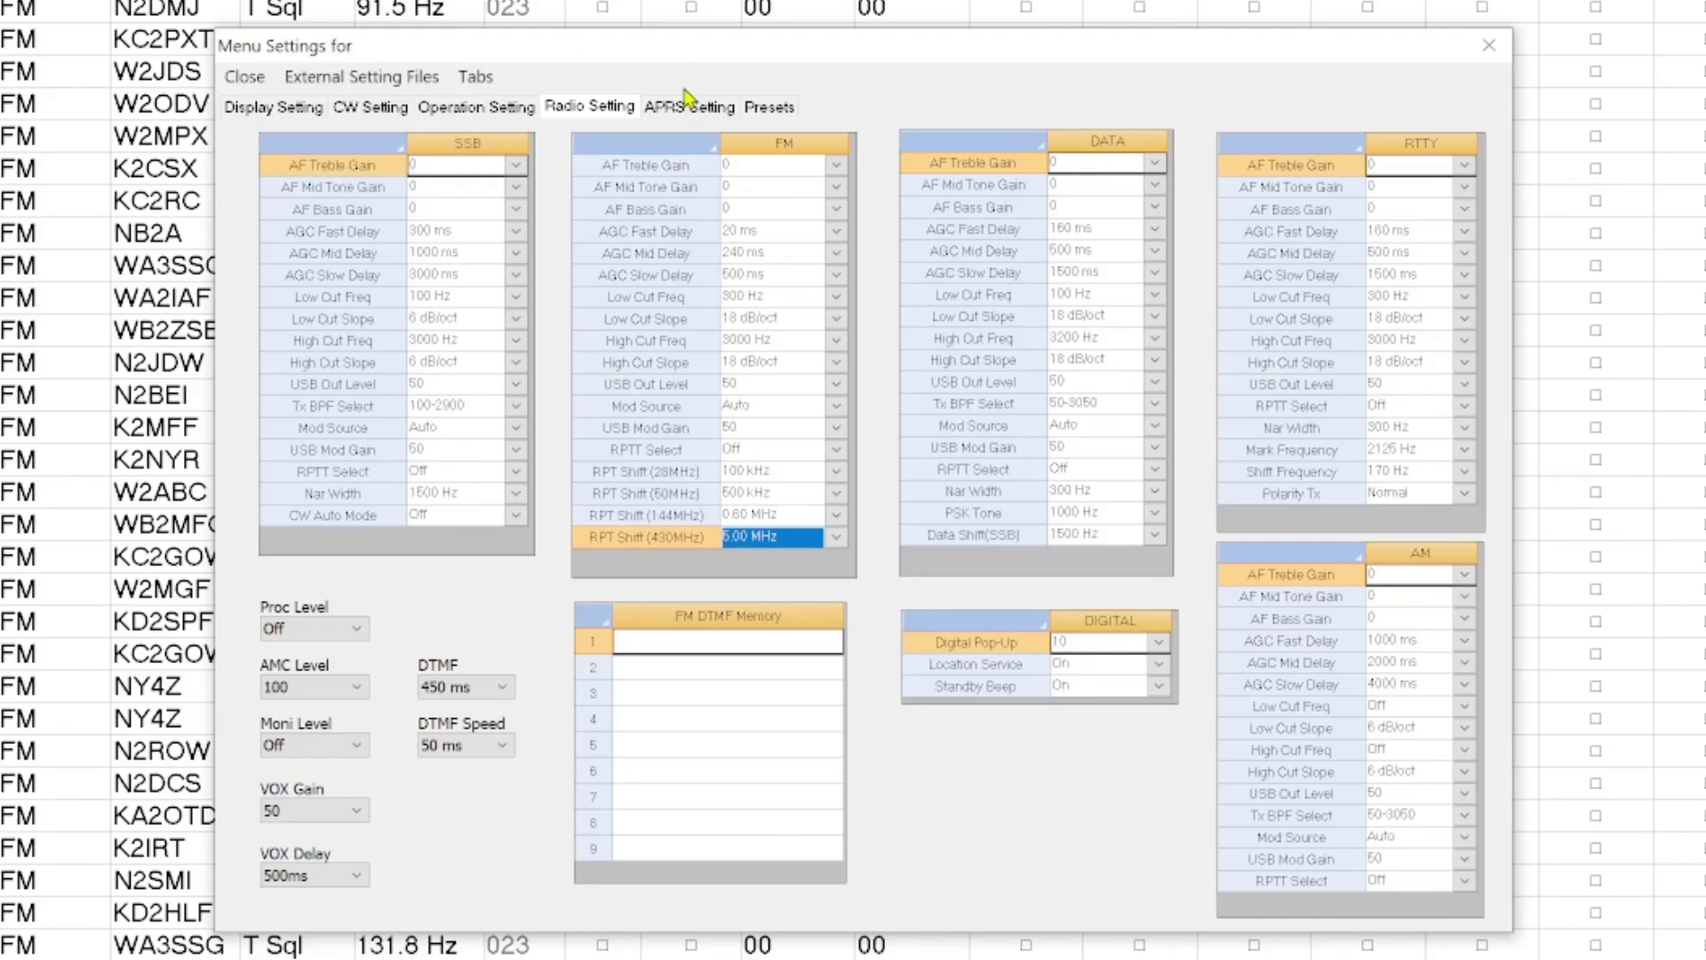
Step: Look over the APRS and Presets pages, then close Menu Settings without applying changes
{"action": "left_click", "coordinate": [685, 110]}
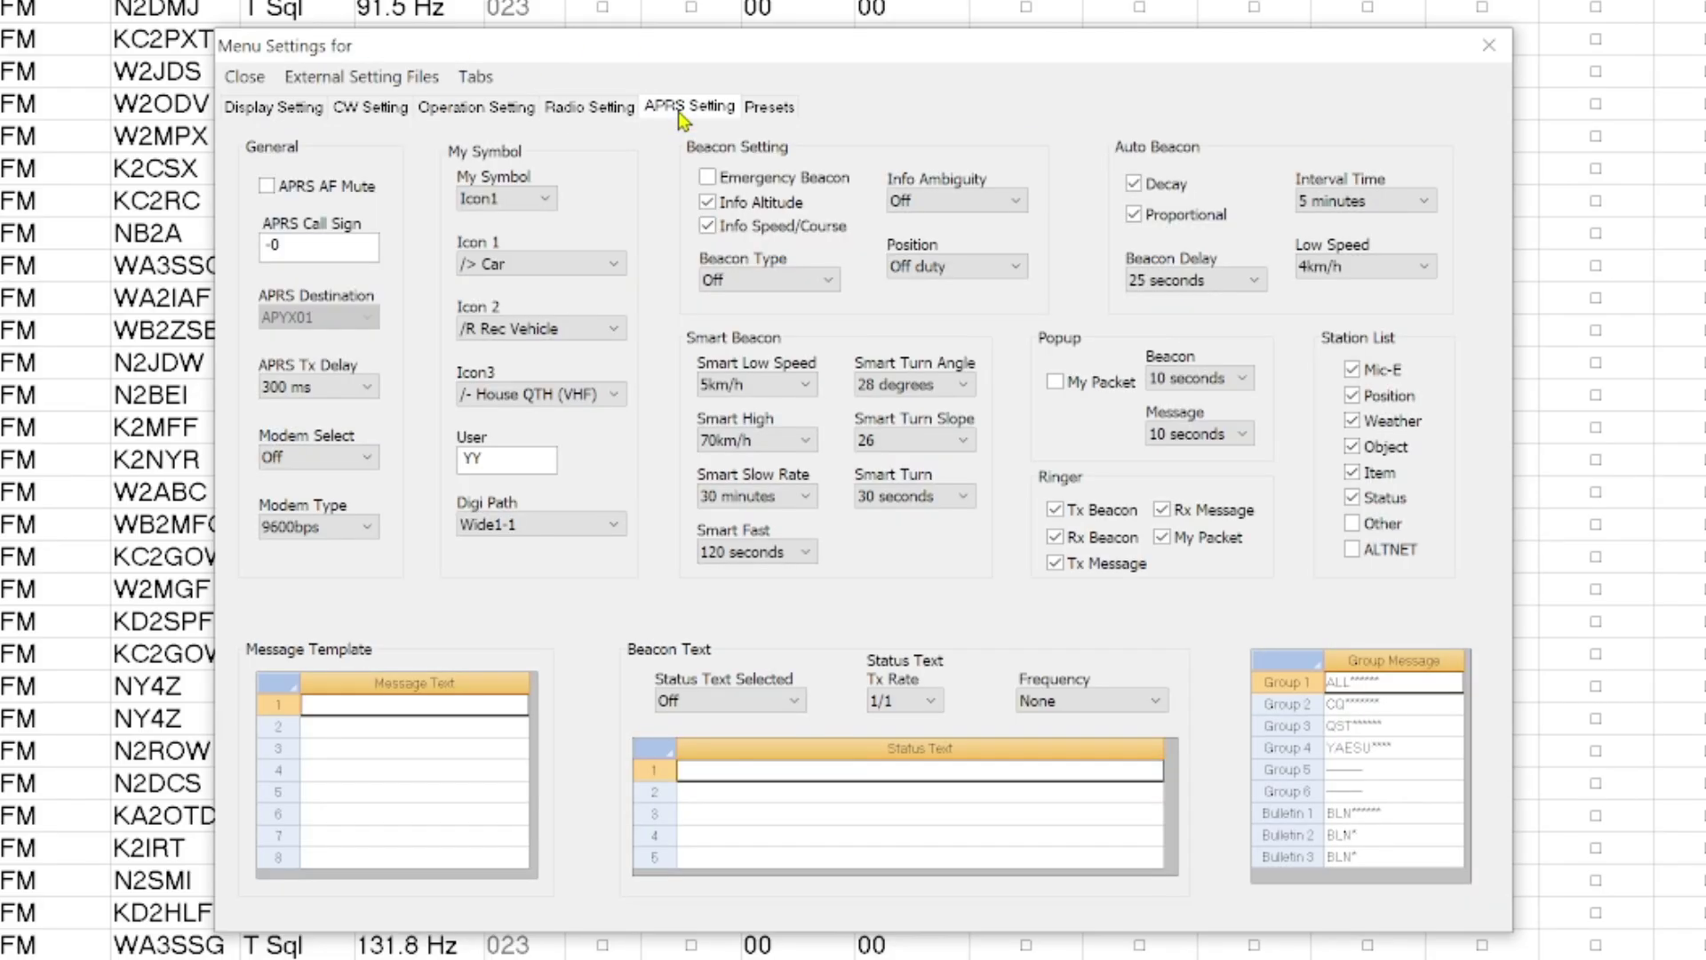
{"action": "left_click", "coordinate": [771, 111]}
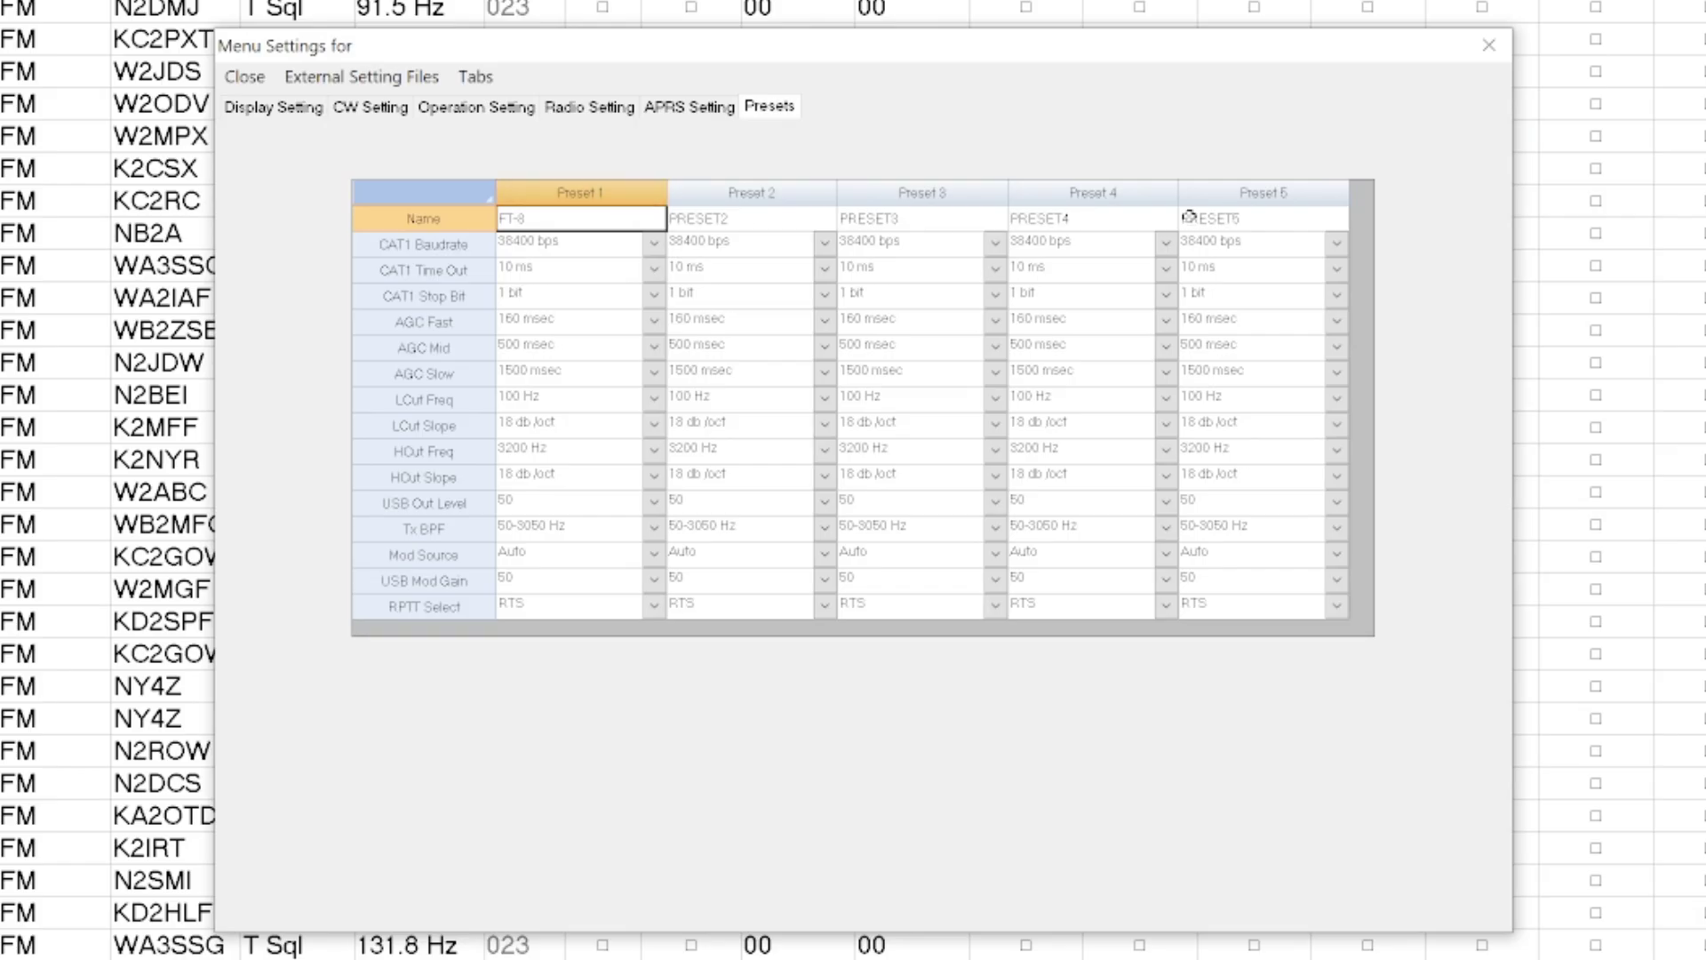
{"action": "left_click", "coordinate": [1488, 46]}
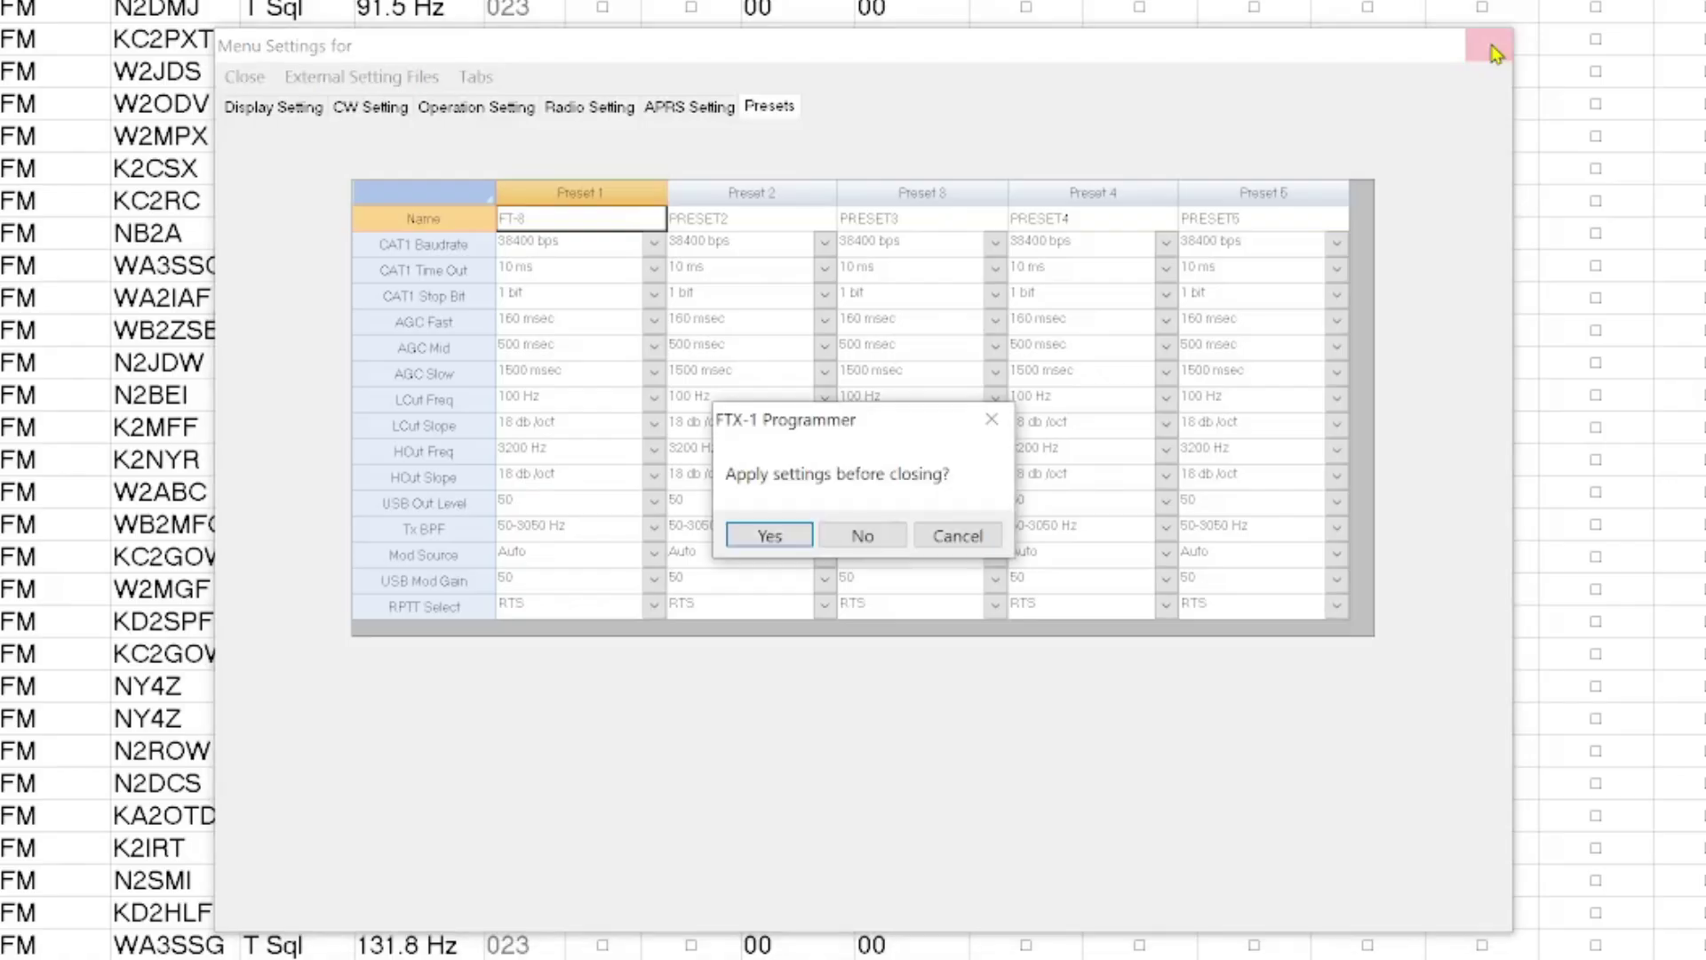
{"action": "left_click", "coordinate": [853, 536]}
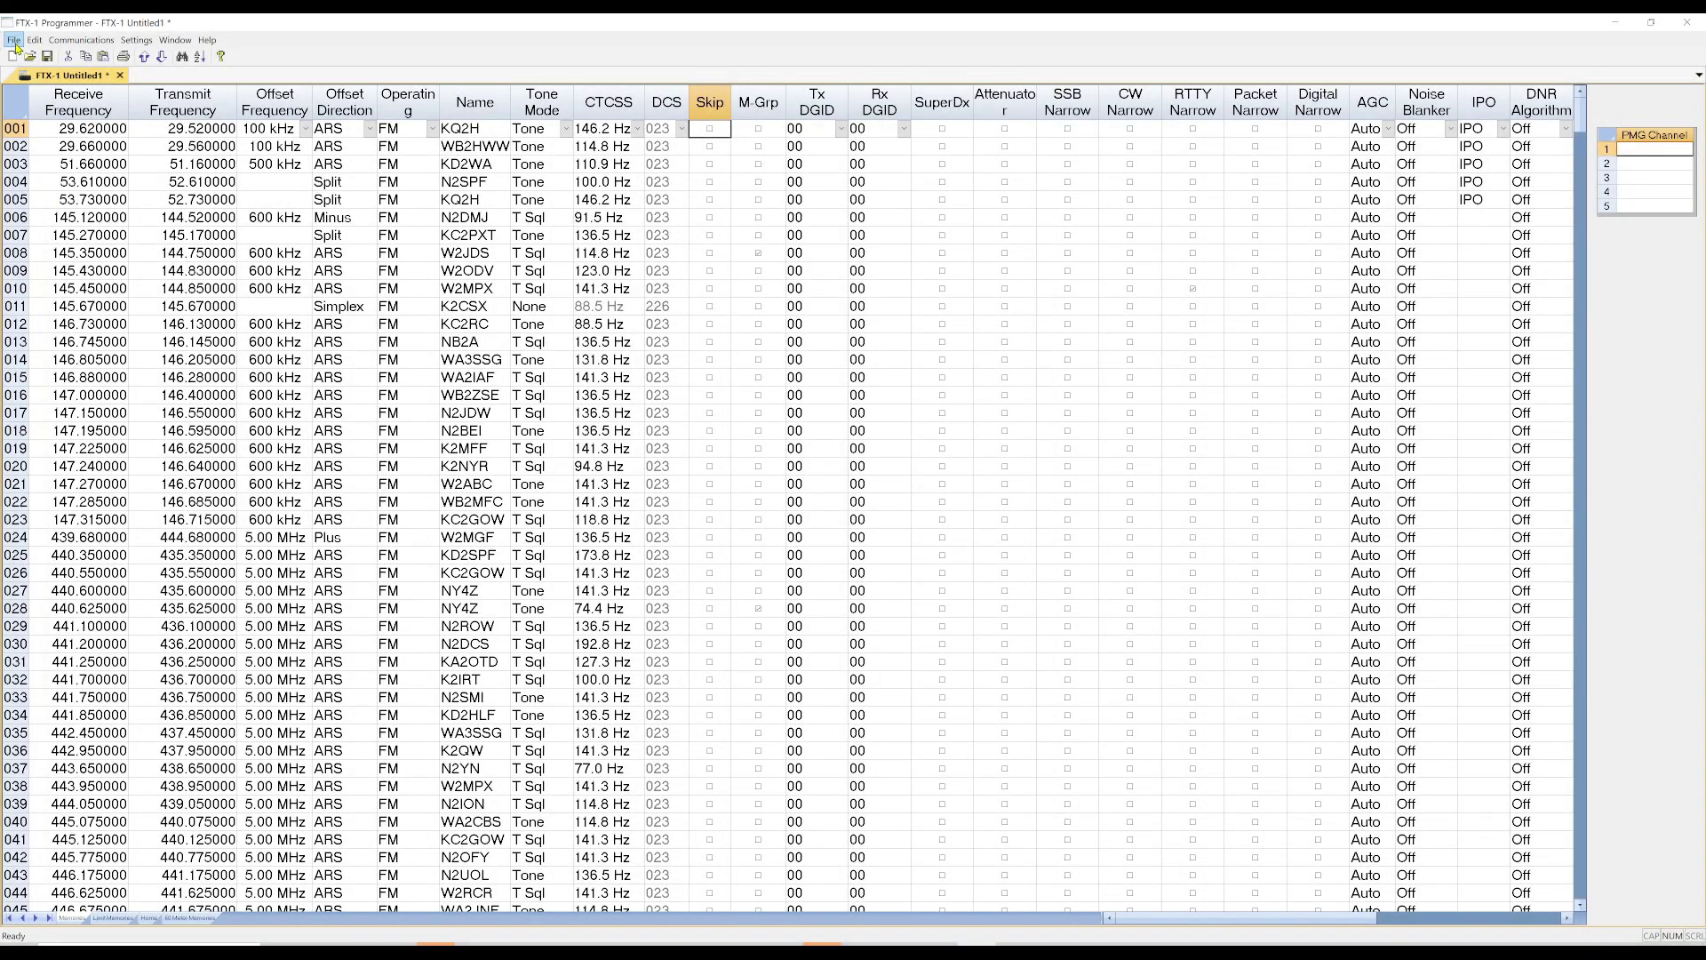
Step: Select channel rows 001 through 053 and delete them
{"action": "left_click", "coordinate": [18, 129]}
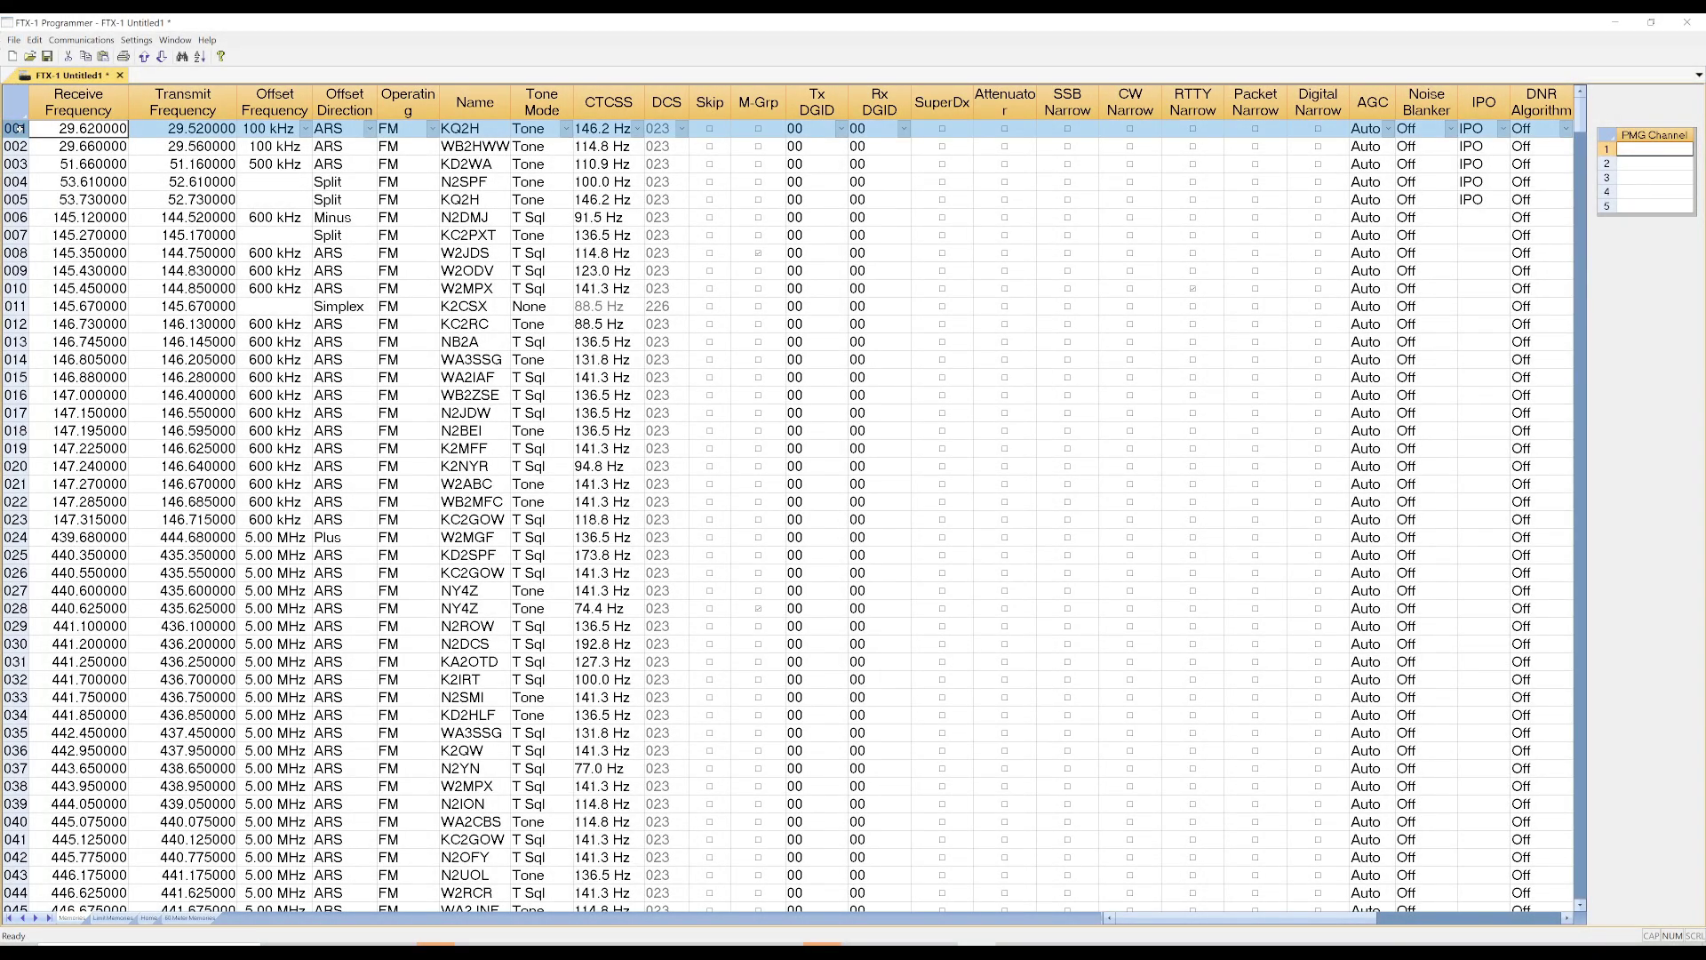
{"action": "key", "text": "shift+Down"}
{"action": "key", "text": "shift+Down"}
{"action": "key", "text": "shift+Down"}
{"action": "key", "text": "shift+Down"}
{"action": "key", "text": "shift+Down"}
{"action": "key", "text": "shift+Down"}
{"action": "key", "text": "shift+Down"}
{"action": "key", "text": "shift+Down"}
{"action": "key", "text": "shift+Down"}
{"action": "key", "text": "shift+Down"}
{"action": "key", "text": "shift+Down"}
{"action": "key", "text": "shift+Down"}
{"action": "key", "text": "shift+Down"}
{"action": "key", "text": "shift+Down"}
{"action": "key", "text": "shift+Down"}
{"action": "key", "text": "shift+Down"}
{"action": "key", "text": "shift+Down"}
{"action": "key", "text": "shift+Down"}
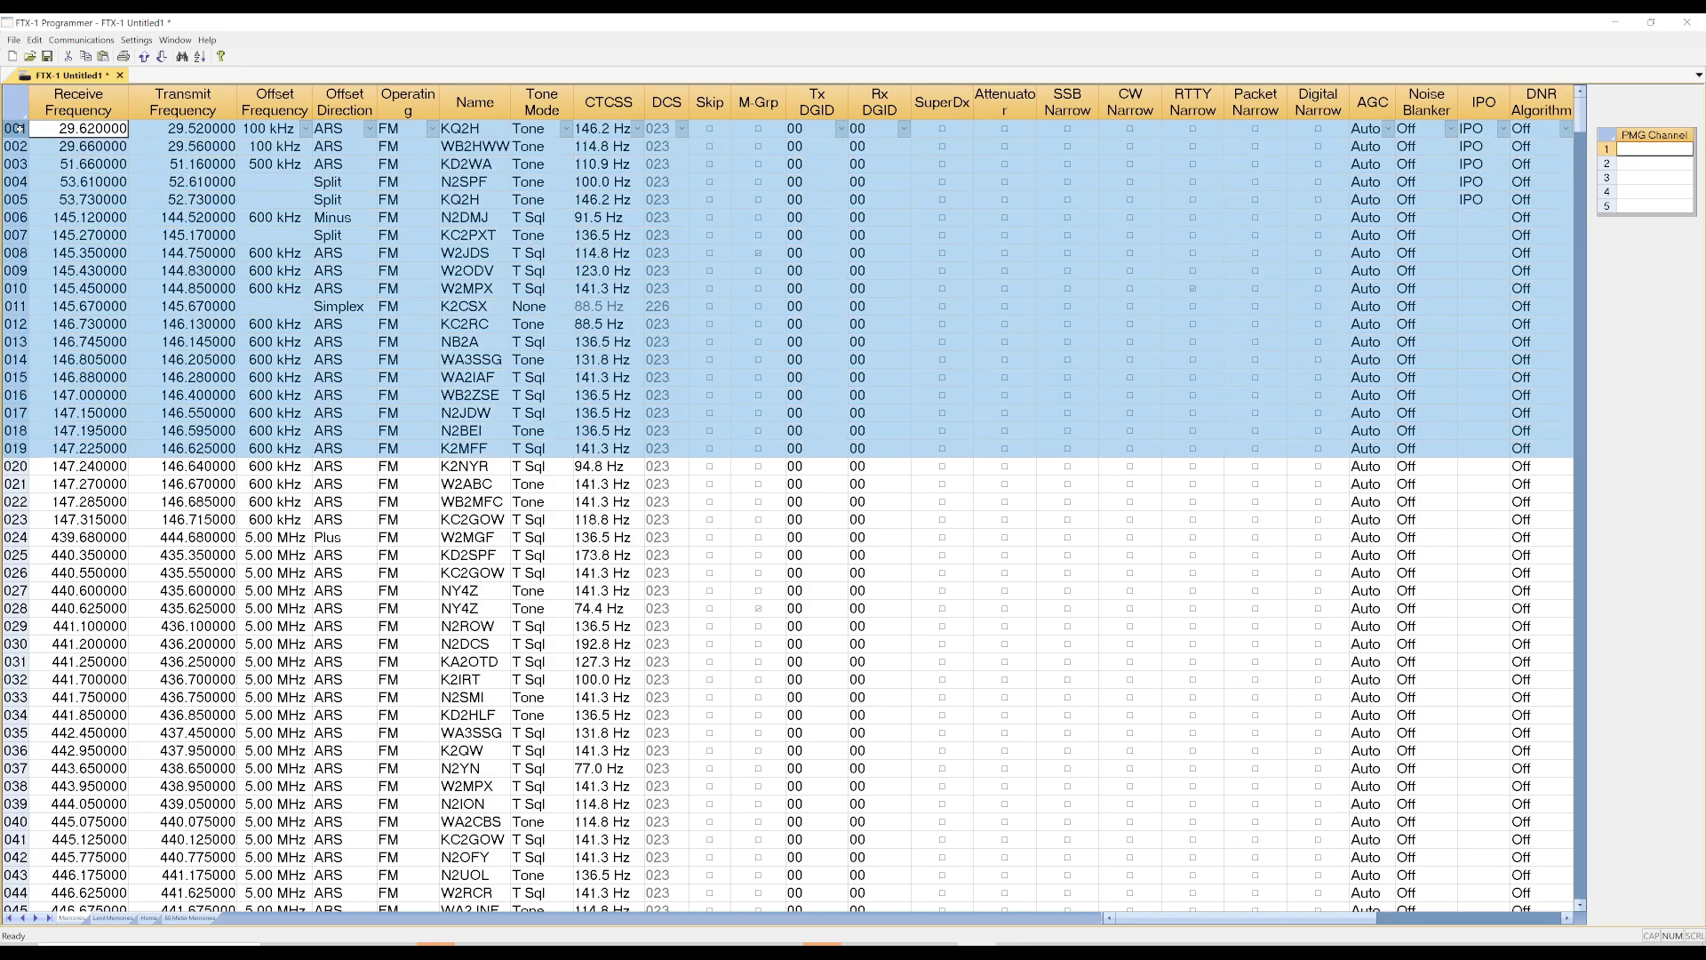
{"action": "key", "text": "shift+Down"}
{"action": "key", "text": "shift+Down"}
{"action": "key", "text": "shift+Down"}
{"action": "key", "text": "shift+Down"}
{"action": "key", "text": "shift+Down"}
{"action": "key", "text": "shift+Down"}
{"action": "key", "text": "shift+Down"}
{"action": "key", "text": "shift+Down"}
{"action": "key", "text": "shift+Down"}
{"action": "key", "text": "shift+Down"}
{"action": "key", "text": "shift+Down"}
{"action": "key", "text": "shift+Down"}
{"action": "key", "text": "shift+Down"}
{"action": "key", "text": "shift+Down"}
{"action": "key", "text": "shift+Down"}
{"action": "key", "text": "shift+Down"}
{"action": "key", "text": "shift+Down"}
{"action": "key", "text": "shift+Down"}
{"action": "key", "text": "shift+Down"}
{"action": "key", "text": "shift+Down"}
{"action": "key", "text": "shift+Down"}
{"action": "key", "text": "shift+Down"}
{"action": "key", "text": "shift+Down"}
{"action": "key", "text": "shift+Down"}
{"action": "key", "text": "shift+Down"}
{"action": "key", "text": "shift+Down"}
{"action": "key", "text": "shift+Down"}
{"action": "key", "text": "shift+Down"}
{"action": "key", "text": "shift+Down"}
{"action": "key", "text": "shift+Down"}
{"action": "key", "text": "shift+Down"}
{"action": "key", "text": "shift+Down"}
{"action": "key", "text": "shift+Down"}
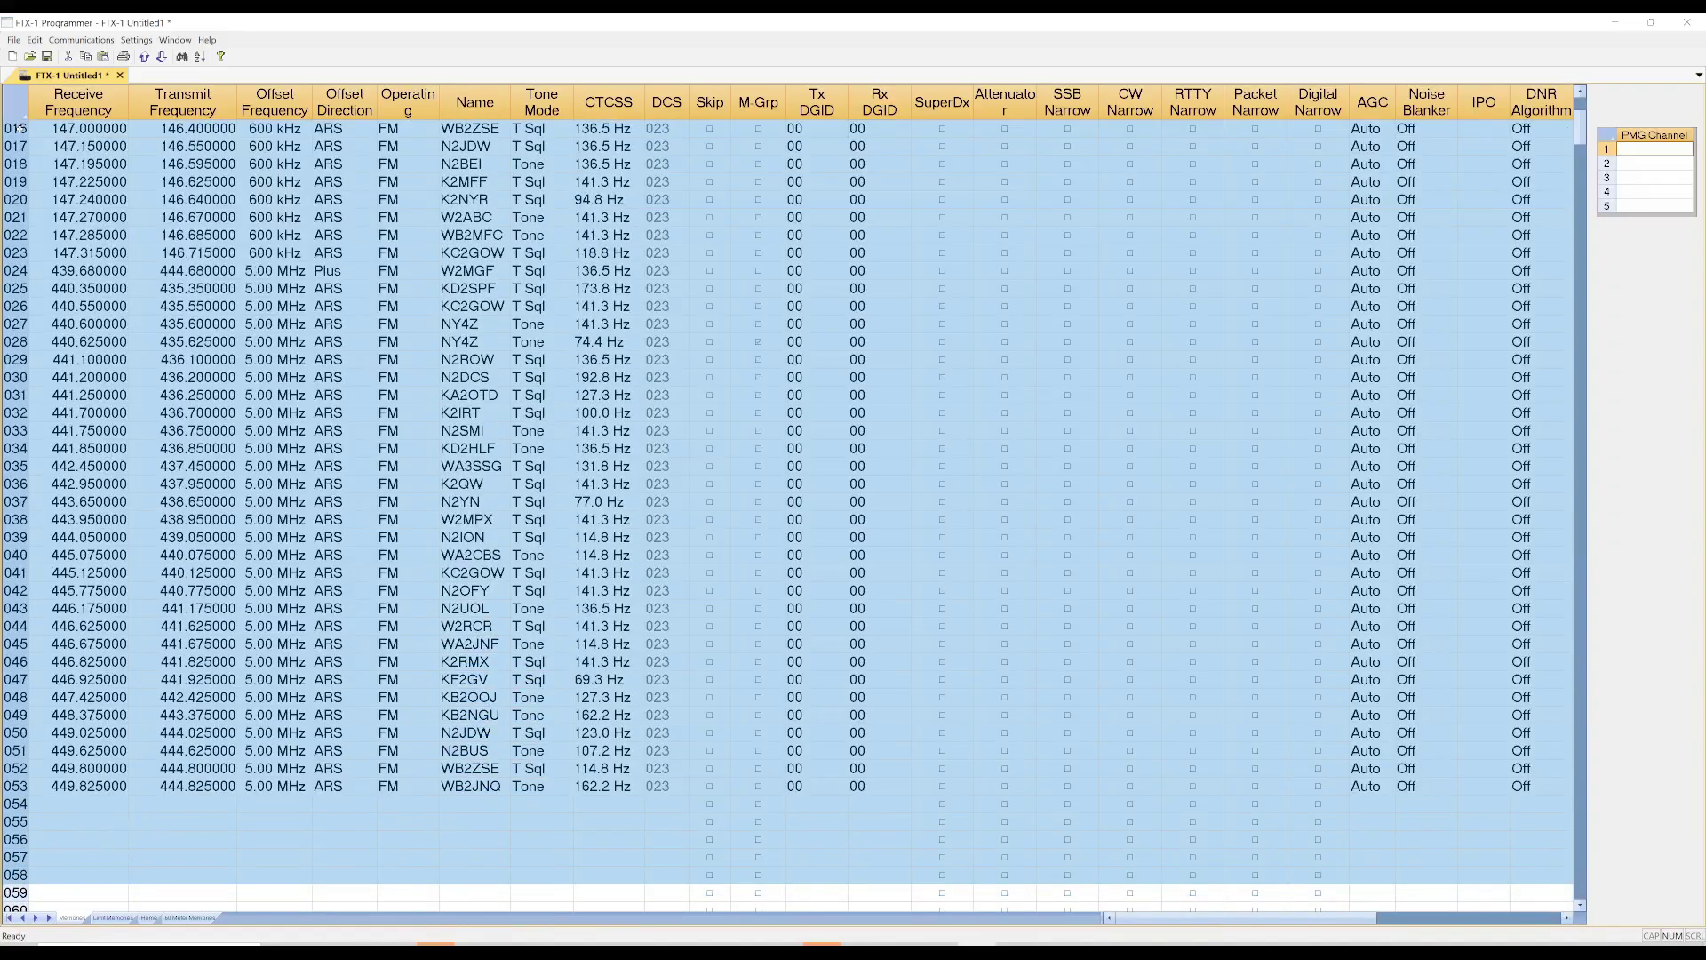
{"action": "key", "text": "shift+Up"}
{"action": "key", "text": "shift+Up"}
{"action": "key", "text": "shift+Up"}
{"action": "key", "text": "shift+Up"}
{"action": "key", "text": "shift+Up"}
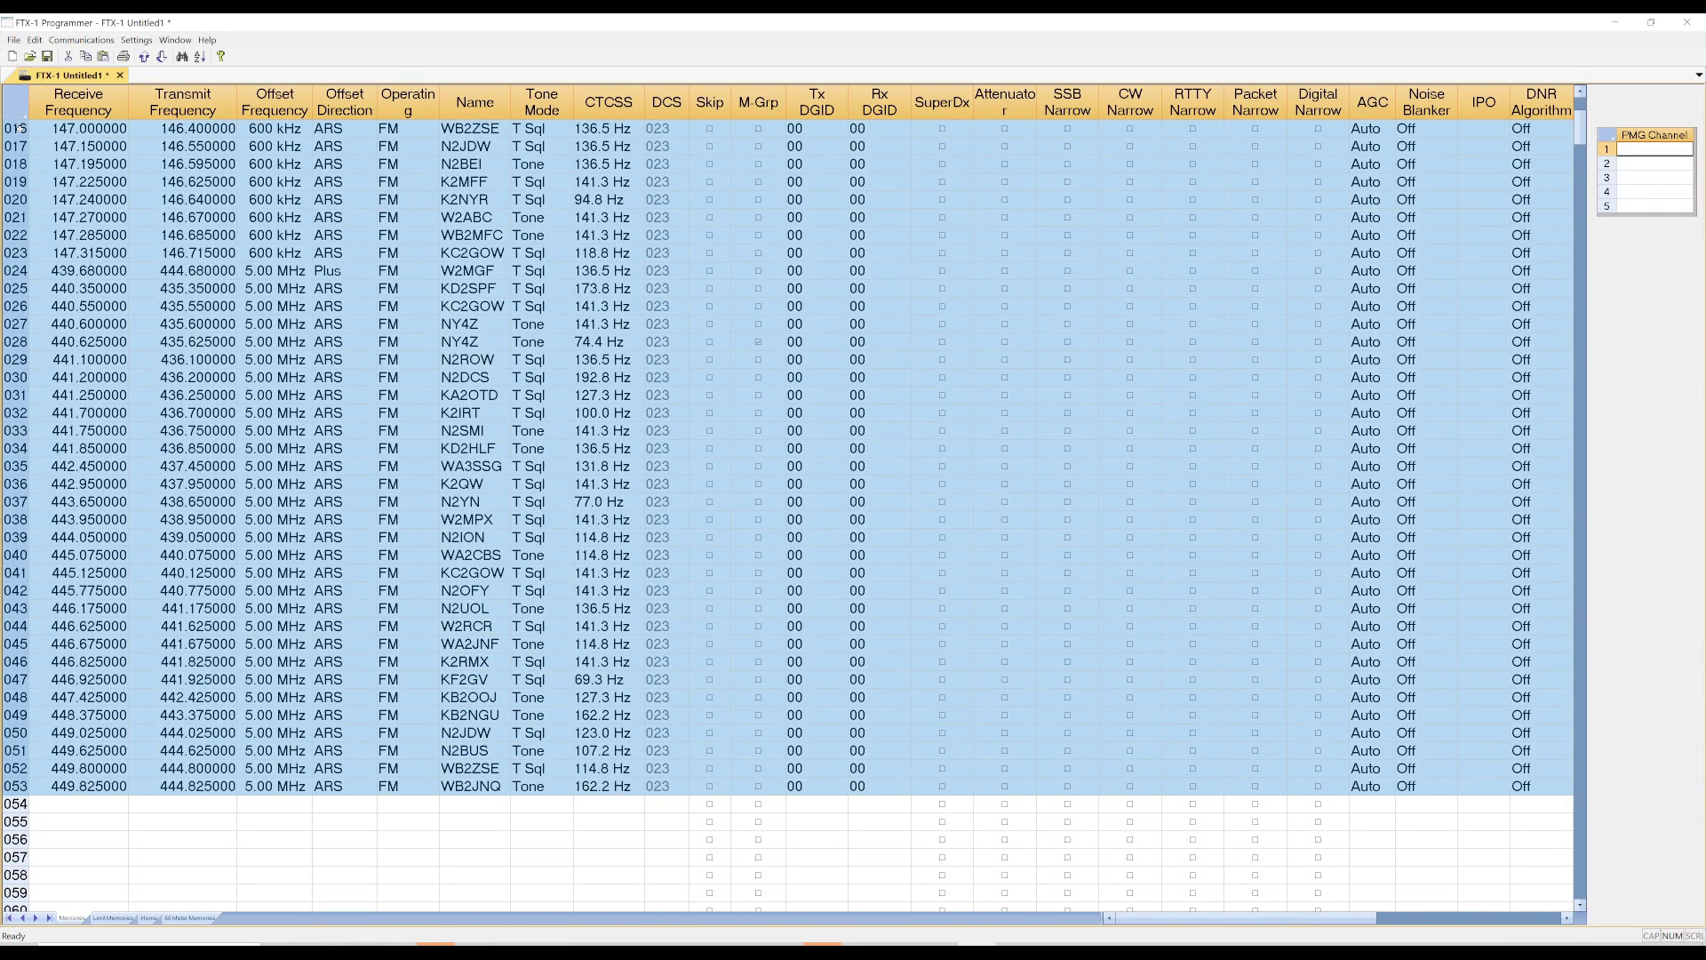
{"action": "right_click", "coordinate": [238, 325]}
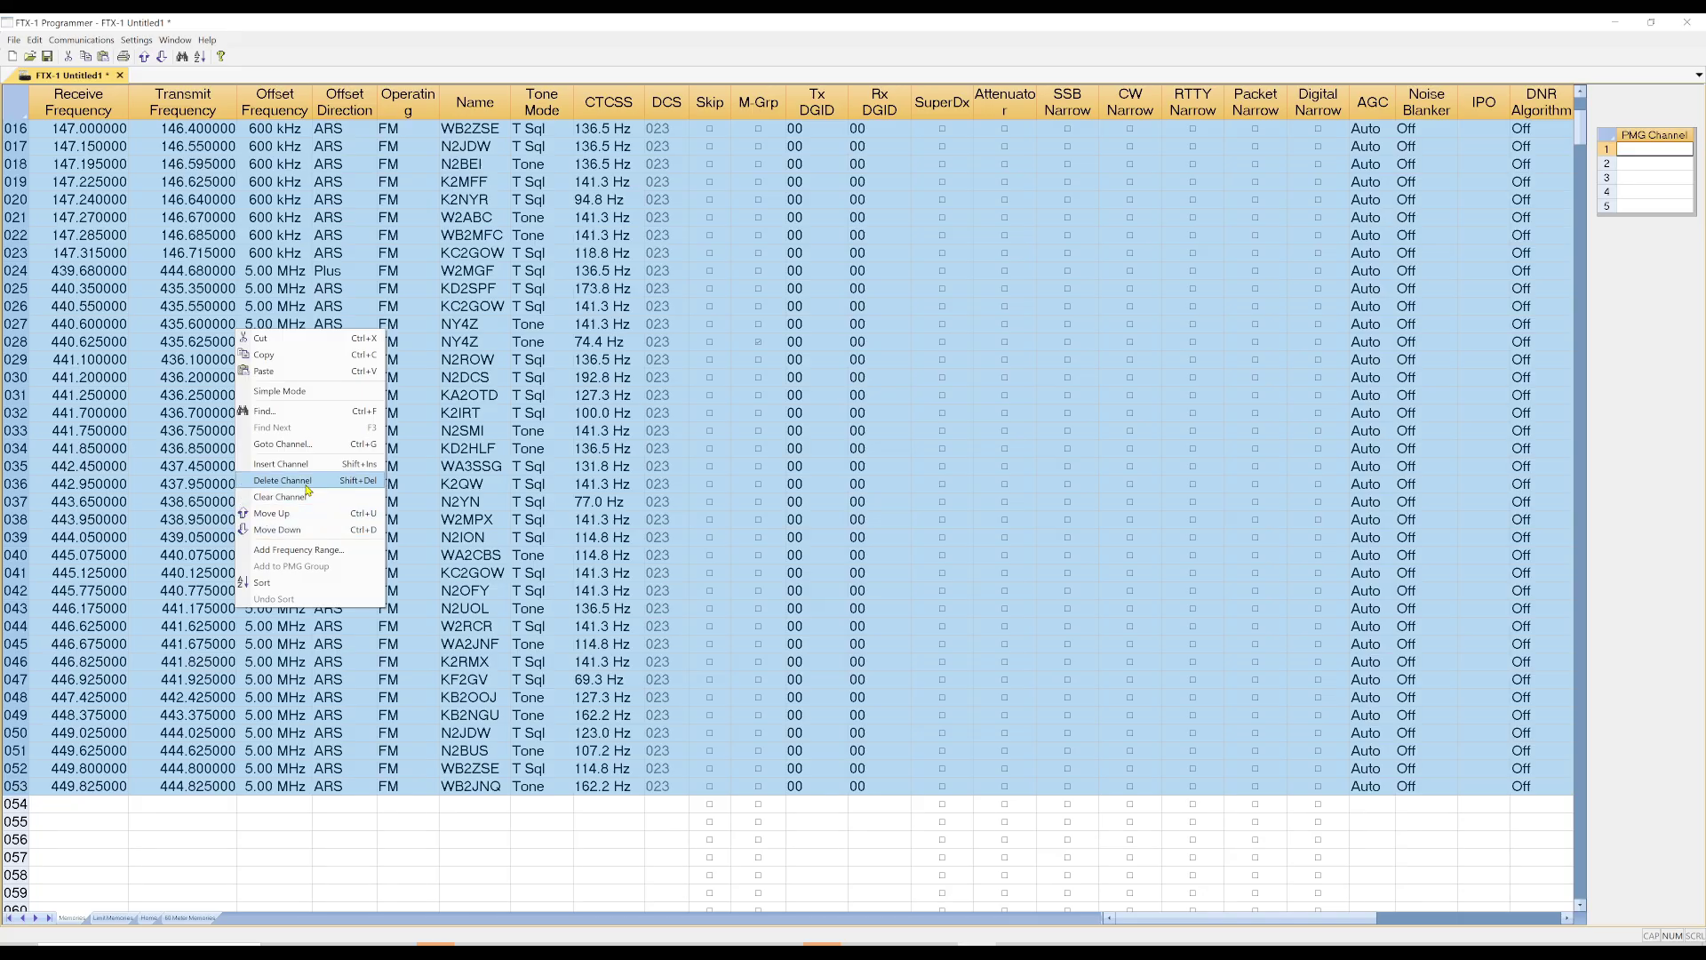
{"action": "key", "text": "Escape"}
{"action": "key", "text": "Delete"}
Step: Open the External Data Frequency Lists dialog from the File menu
{"action": "left_click", "coordinate": [514, 271]}
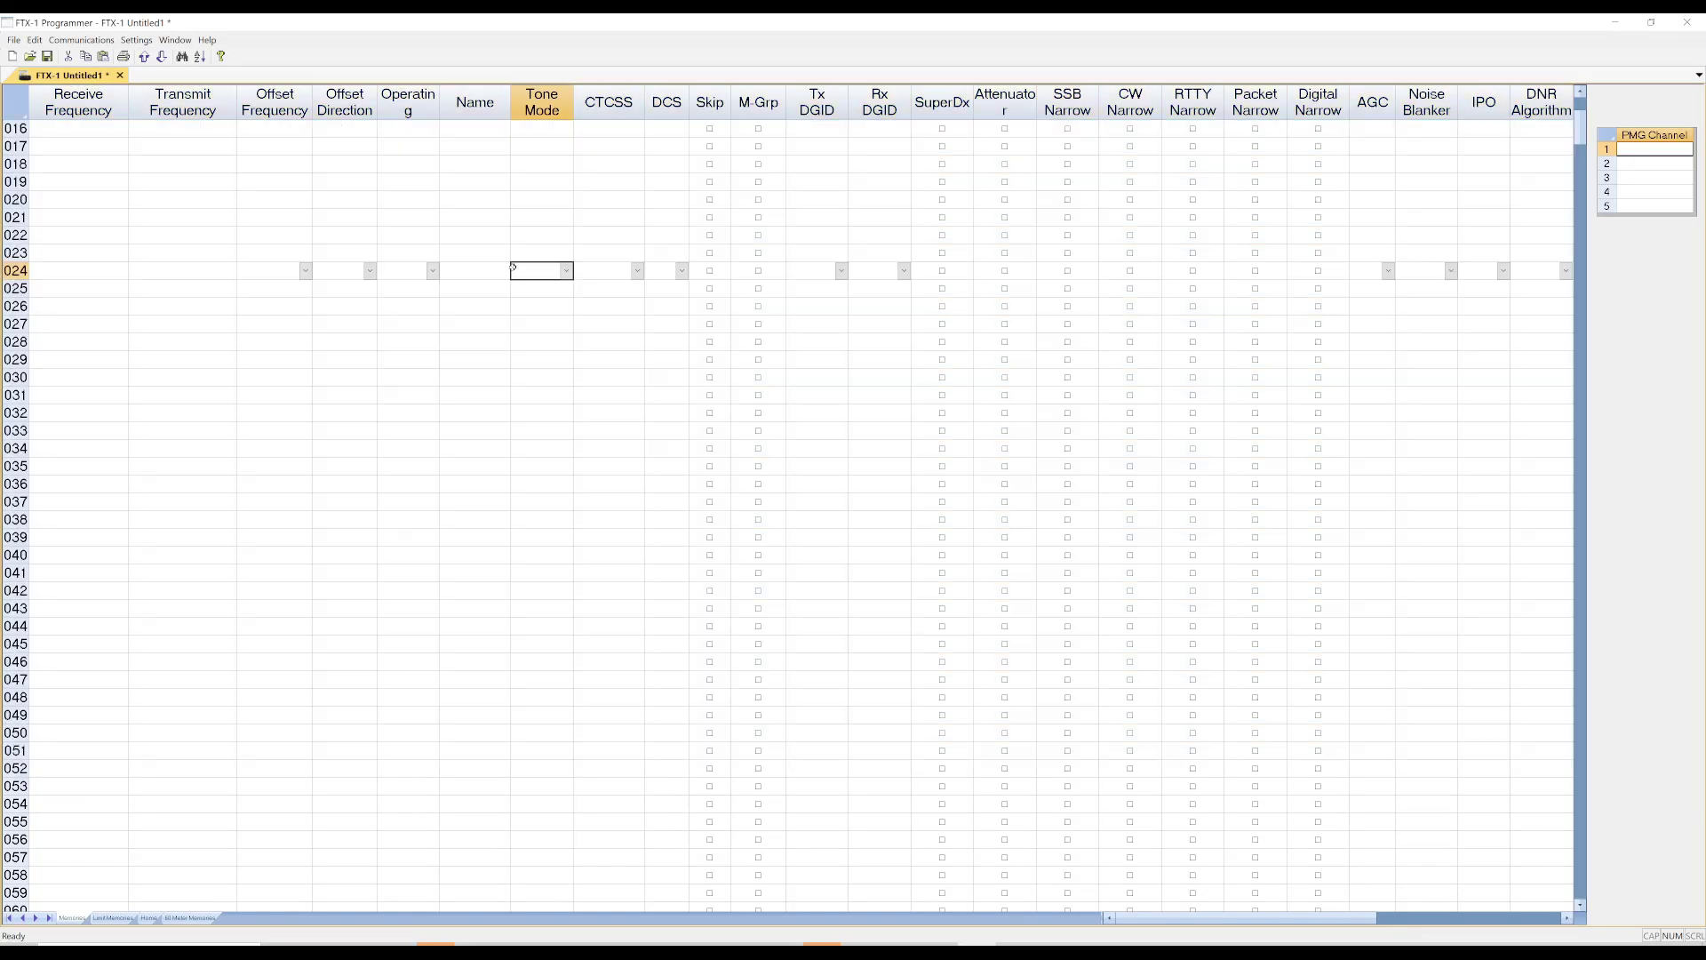
{"action": "scroll", "coordinate": [495, 330], "scroll_direction": "up", "scroll_amount": 2}
{"action": "scroll", "coordinate": [494, 330], "scroll_direction": "up", "scroll_amount": 3}
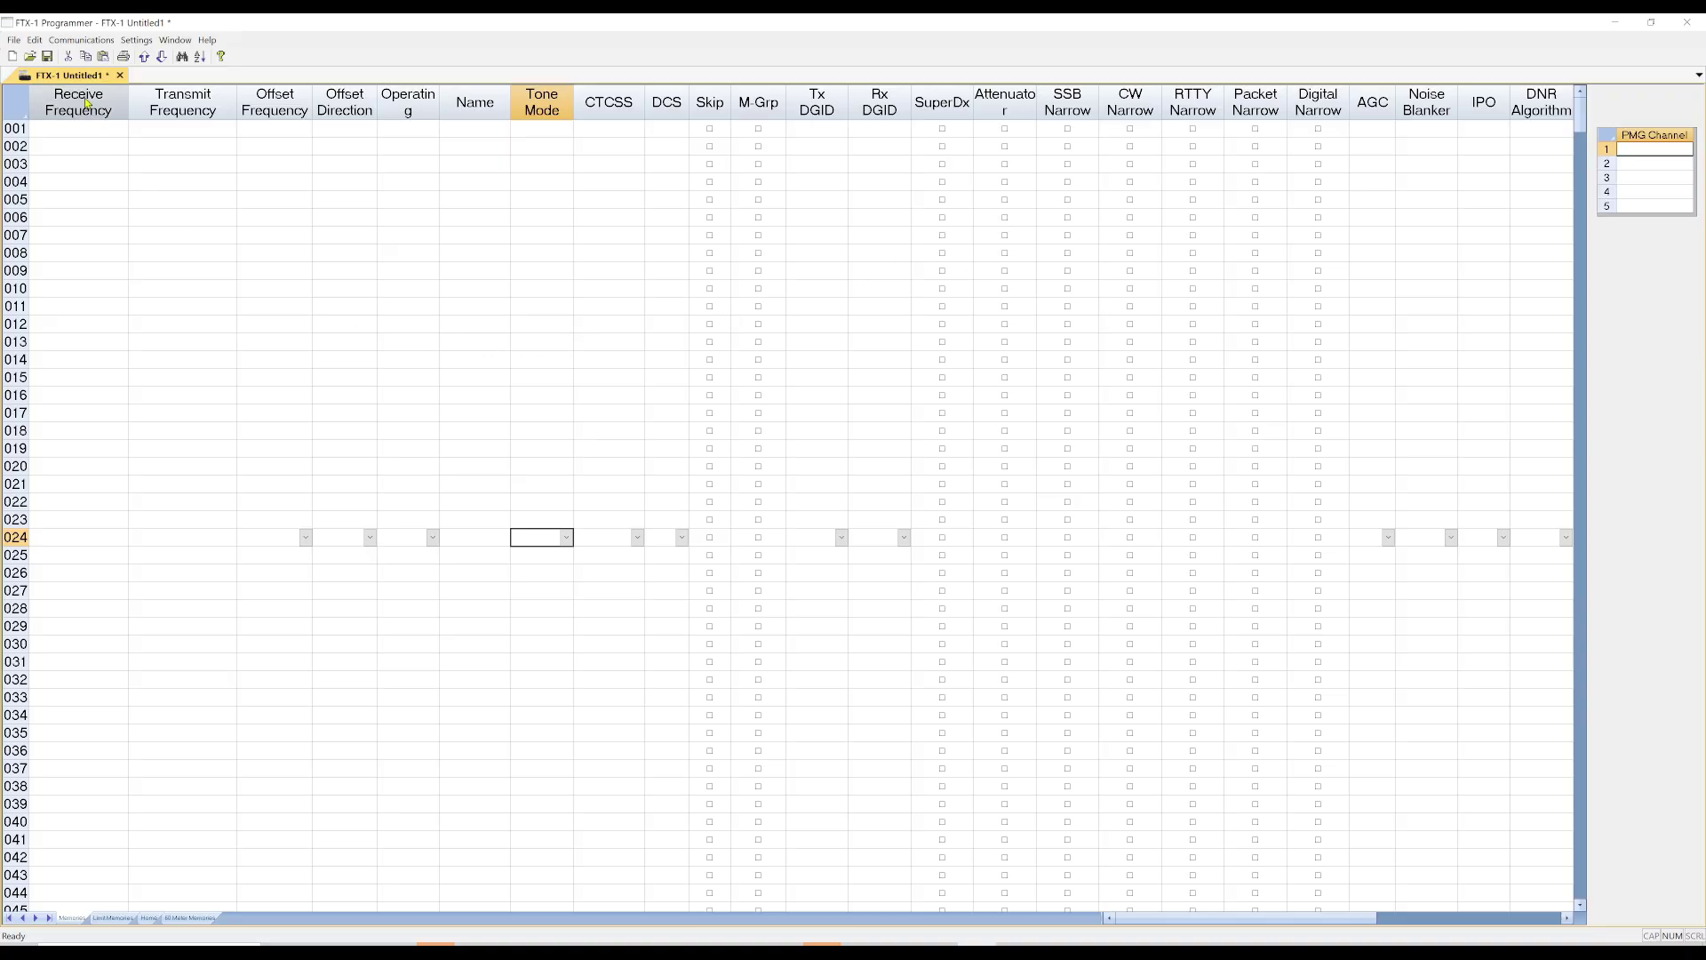
{"action": "left_click", "coordinate": [14, 40]}
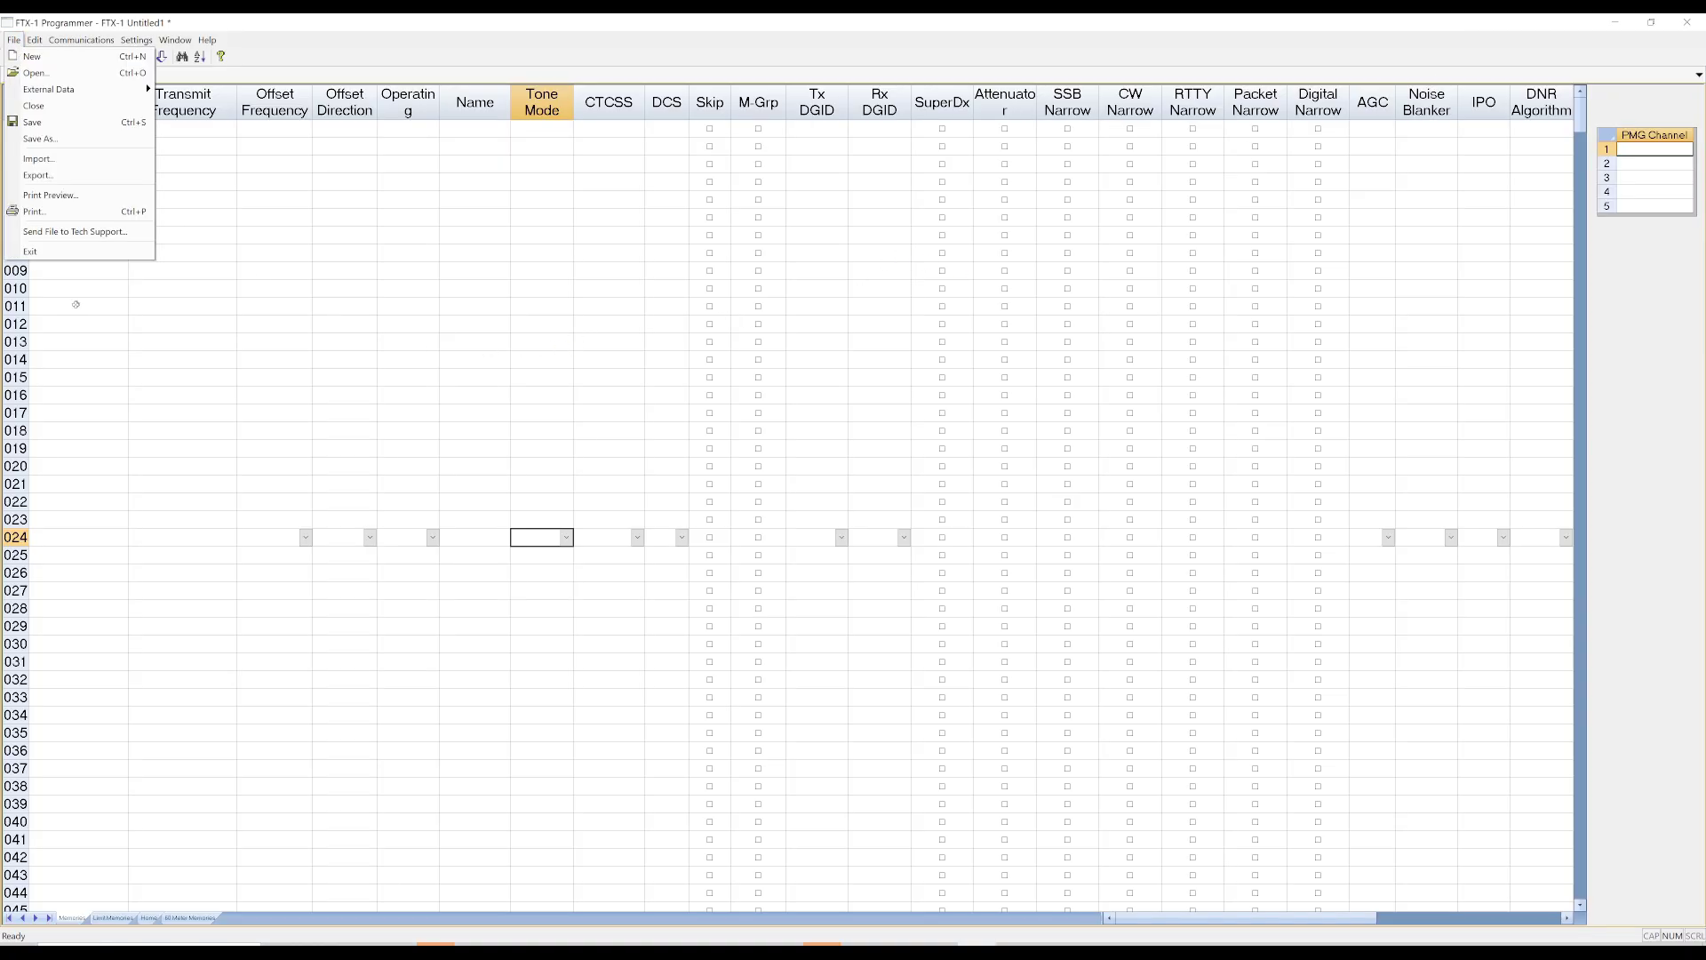
{"action": "mouse_move", "coordinate": [64, 94]}
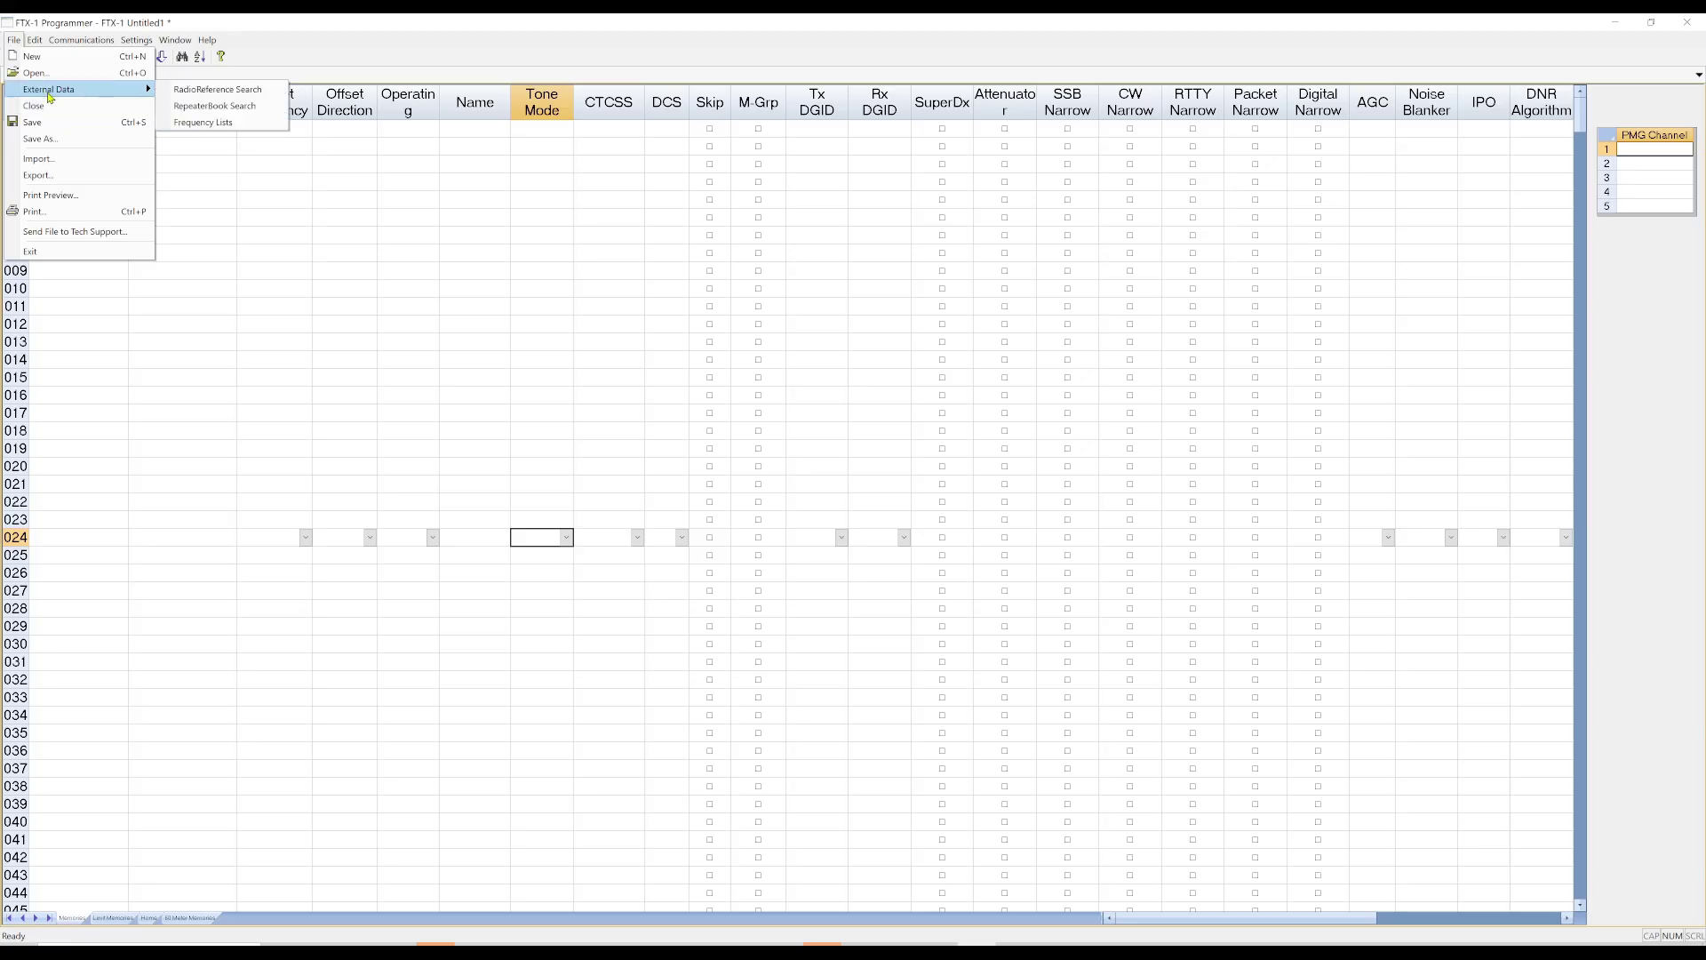
{"action": "left_click", "coordinate": [201, 123]}
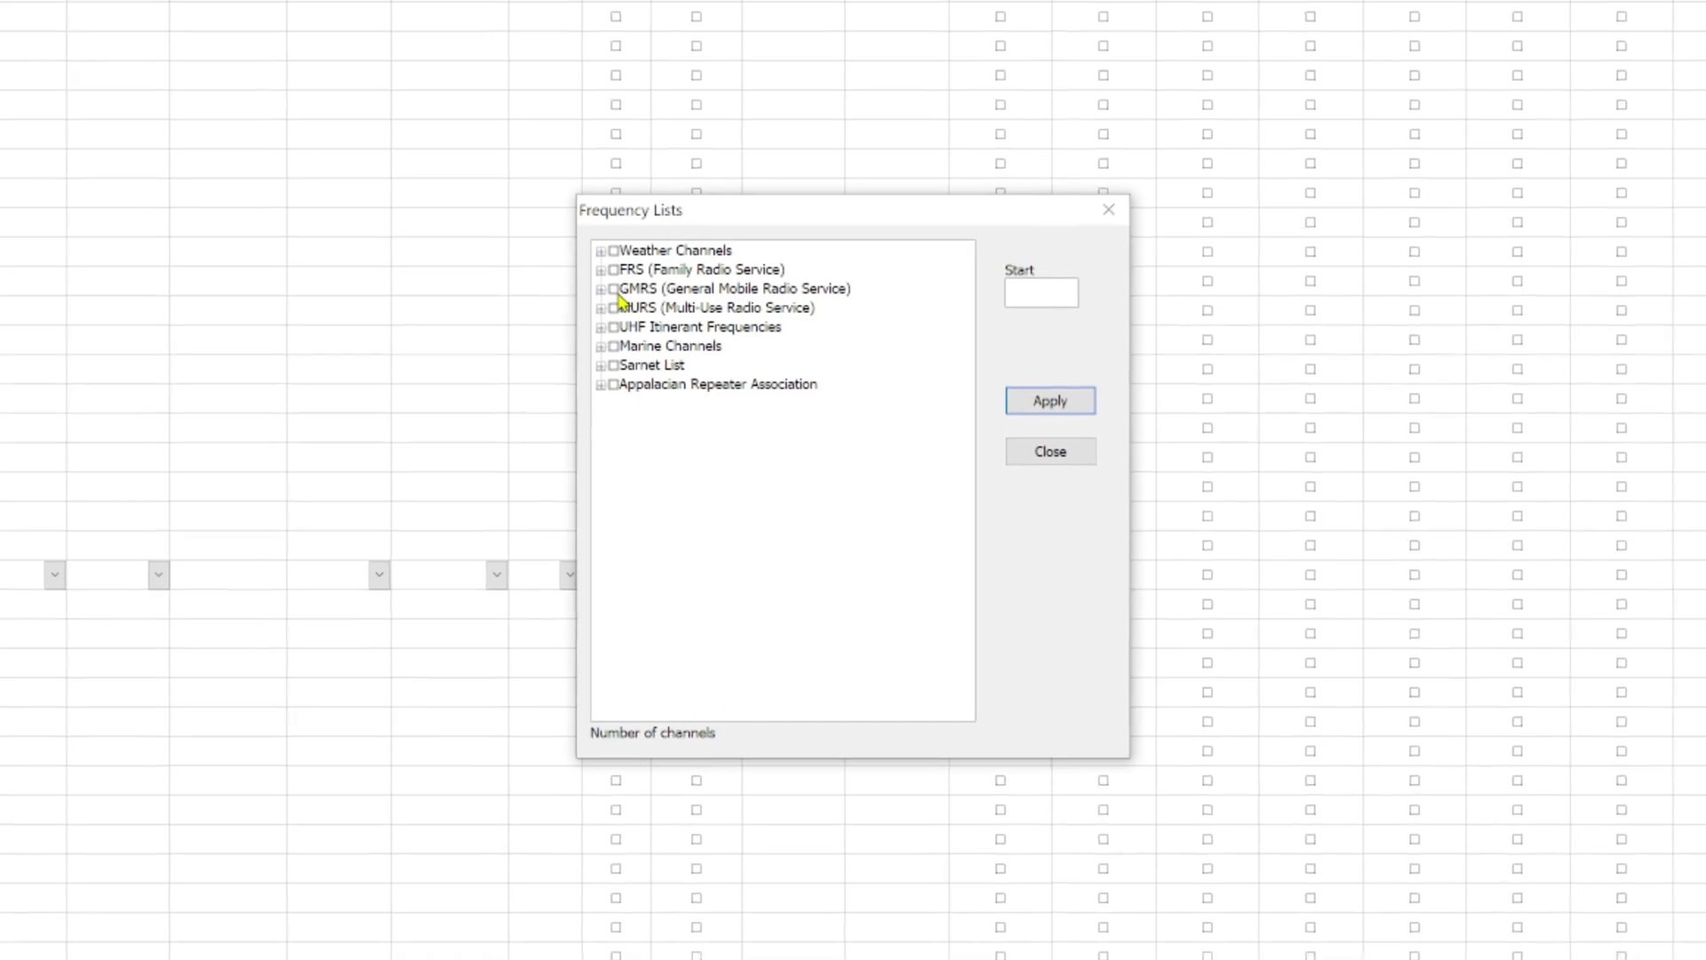
Step: Import the GMRS channel list into rows 001–030, starting at channel 001
{"action": "left_click", "coordinate": [613, 289]}
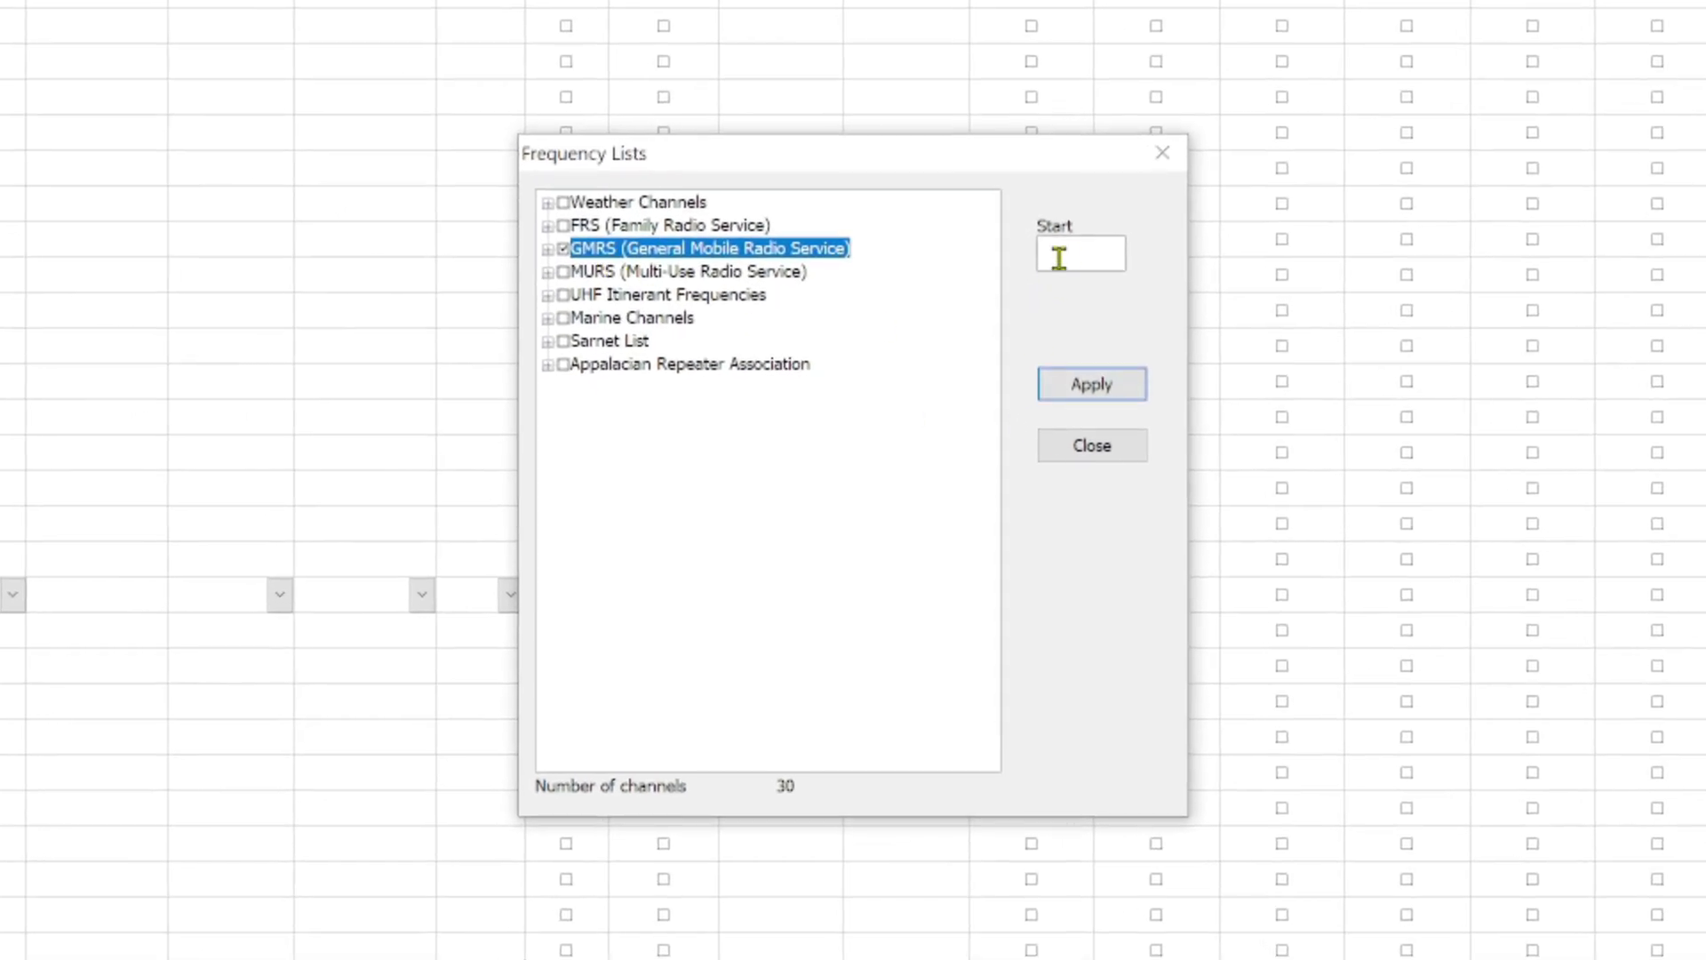
{"action": "left_click", "coordinate": [1072, 255]}
{"action": "type", "text": "001"}
{"action": "left_click", "coordinate": [1079, 391]}
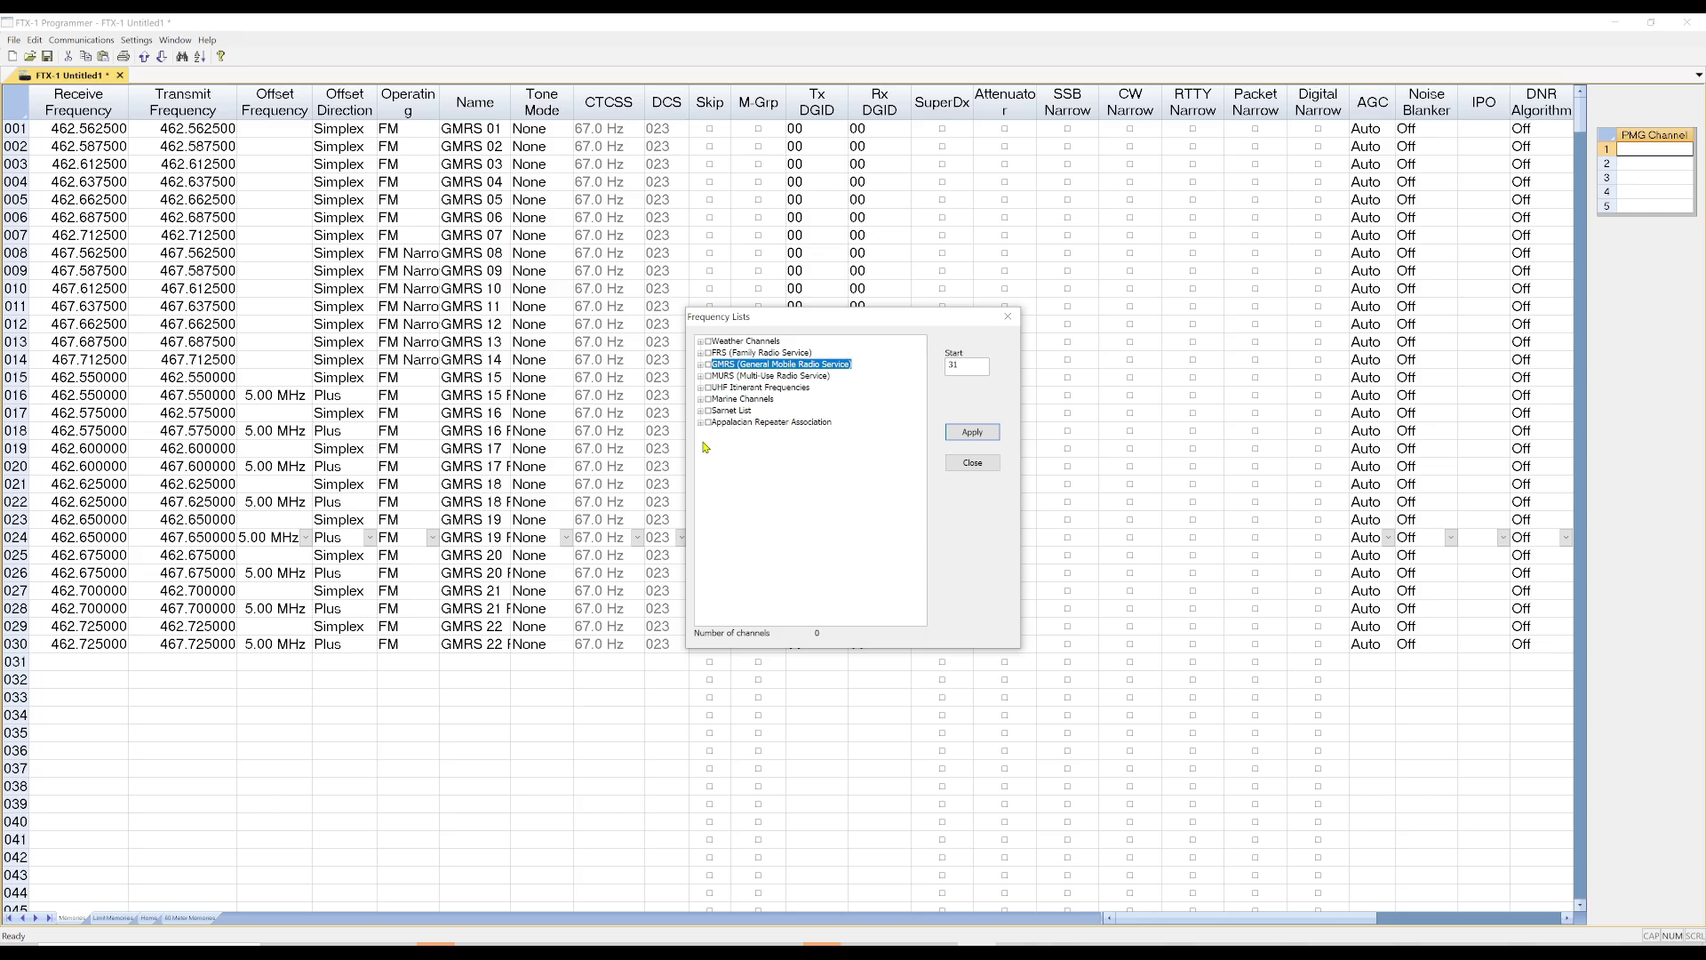
Step: Add all seven Weather channels starting at row 031 and close Frequency Lists
{"action": "left_click", "coordinate": [700, 367]}
{"action": "scroll", "coordinate": [844, 449], "scroll_direction": "down", "scroll_amount": 3}
{"action": "scroll", "coordinate": [844, 453], "scroll_direction": "up", "scroll_amount": 4}
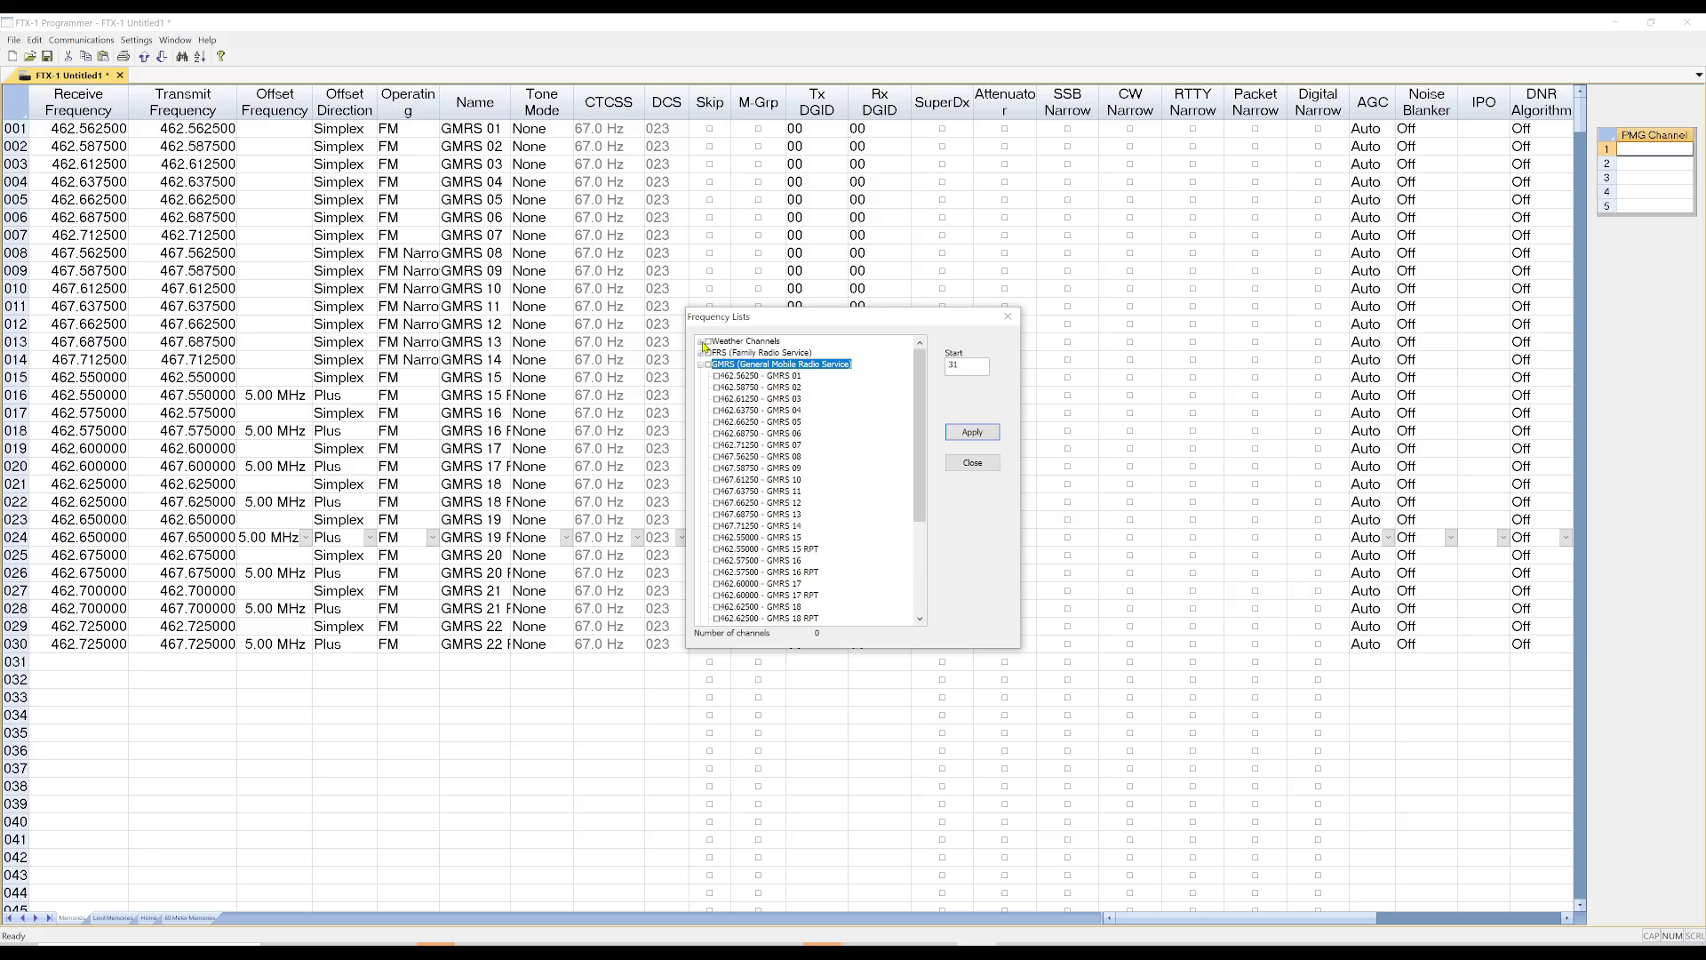
{"action": "left_click", "coordinate": [701, 342]}
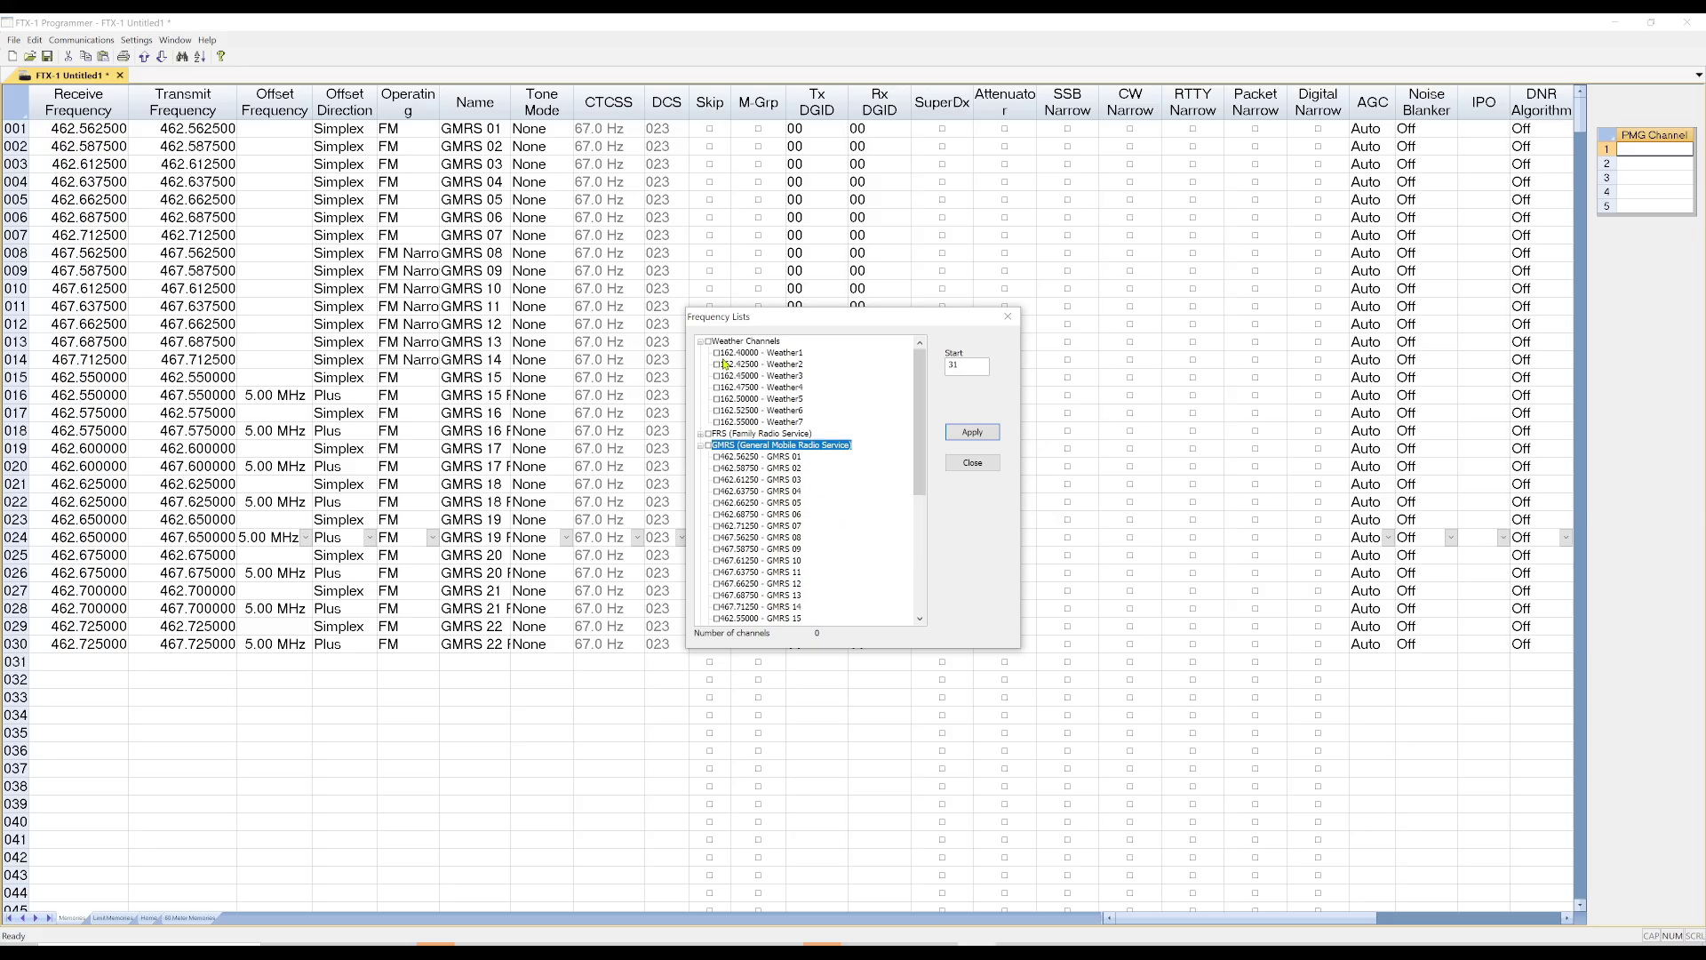
{"action": "left_click", "coordinate": [709, 343]}
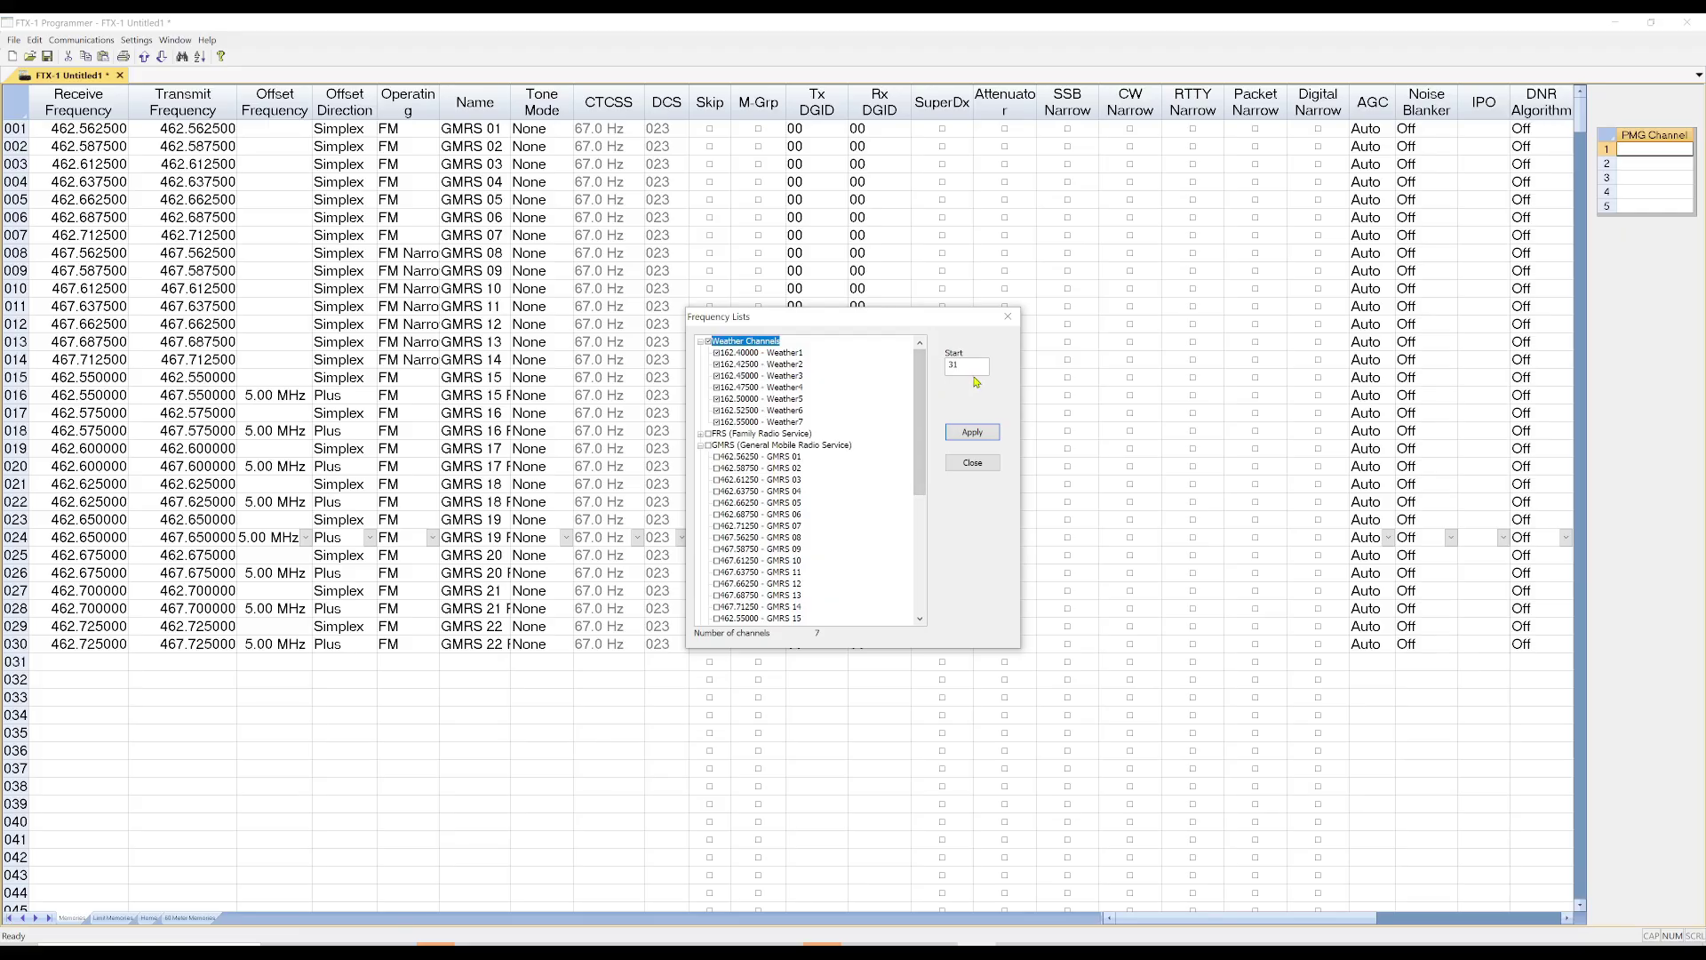
{"action": "left_click", "coordinate": [971, 433]}
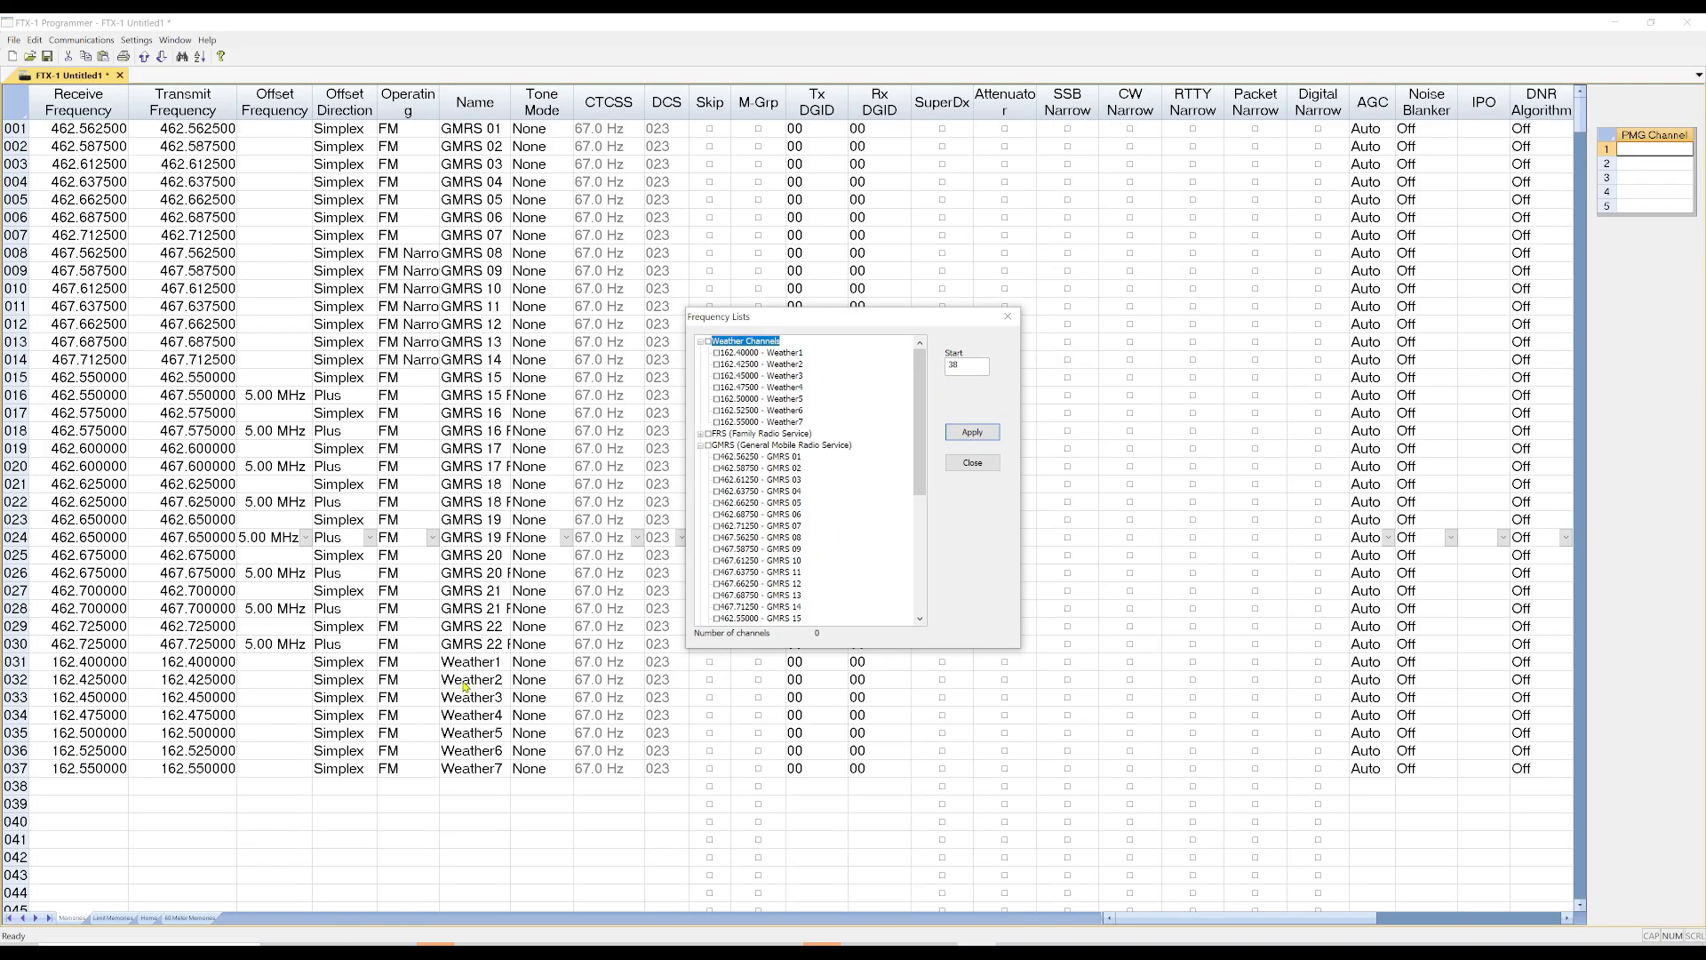
{"action": "left_click", "coordinate": [973, 463]}
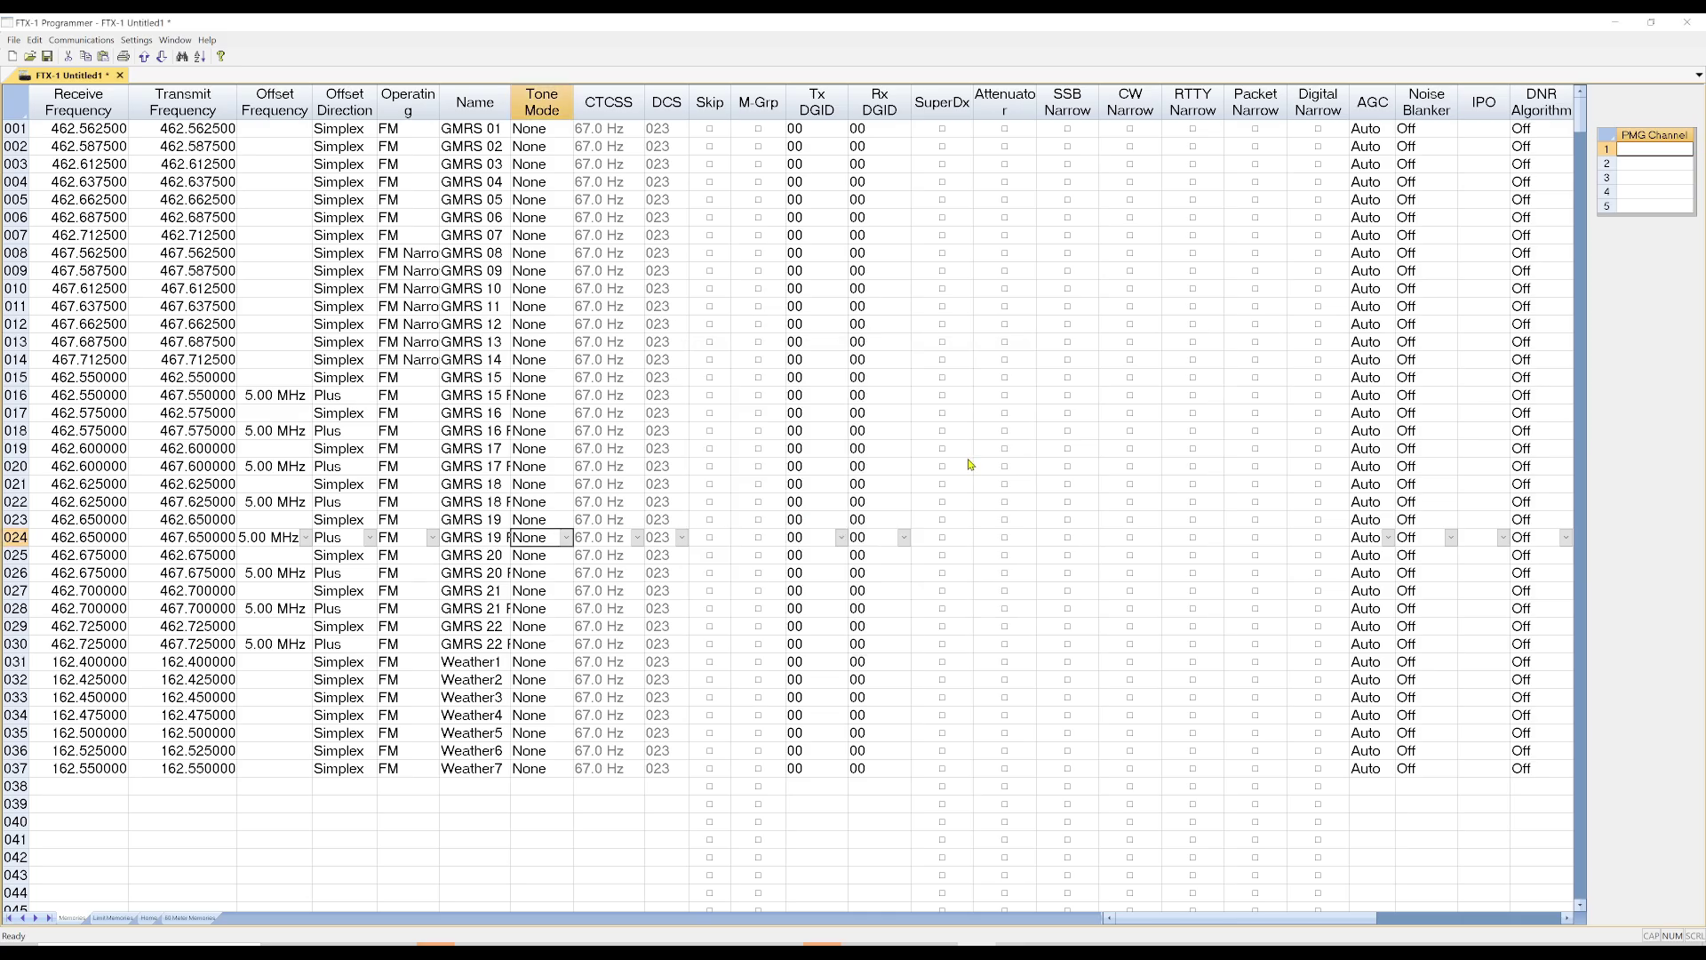
Step: Search RepeaterBook for repeaters within 20 miles of Tempe, AZ
{"action": "left_click", "coordinate": [14, 41]}
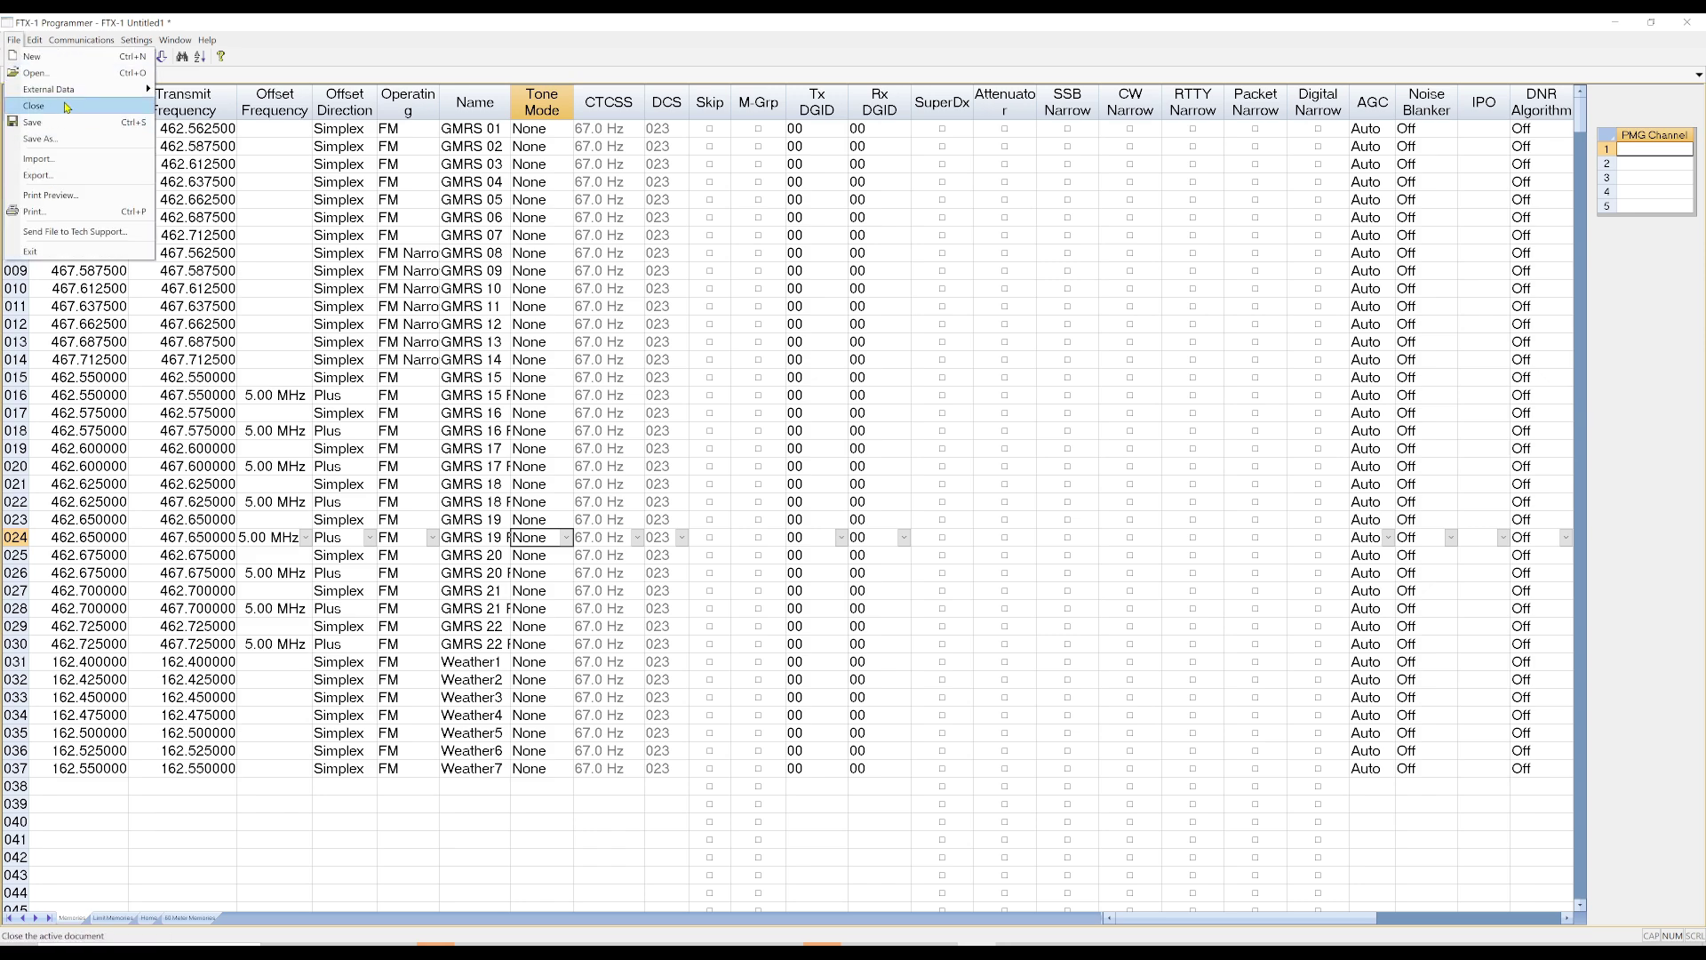
{"action": "mouse_move", "coordinate": [66, 95]}
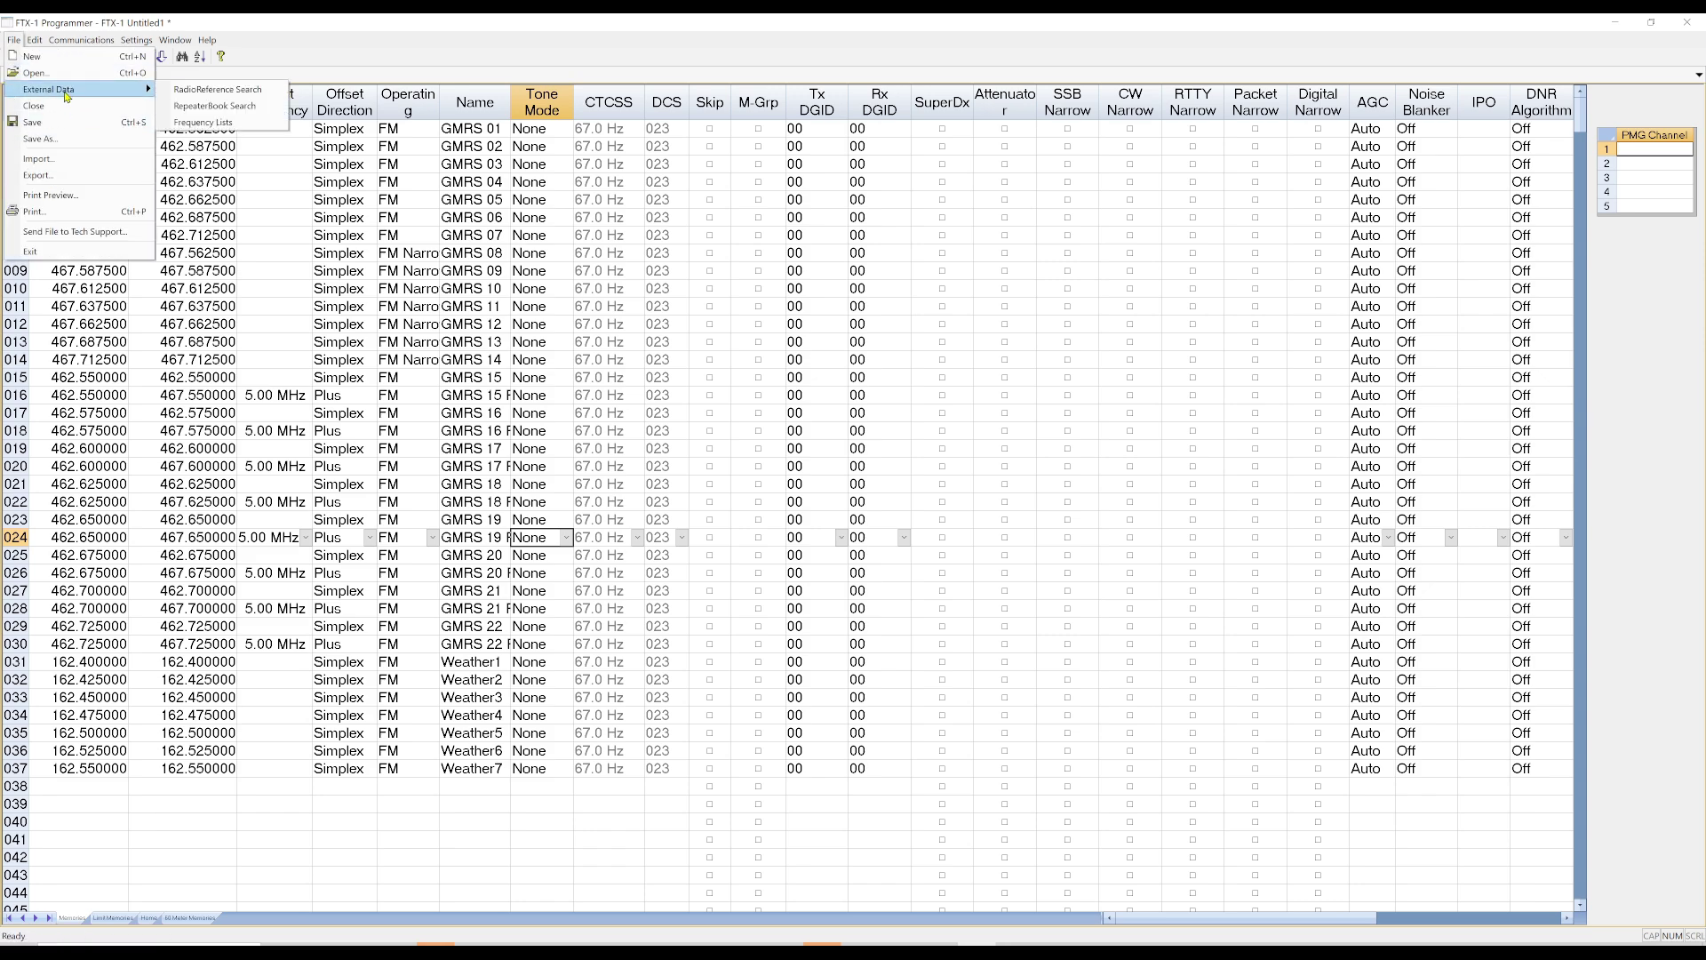
{"action": "left_click", "coordinate": [261, 116]}
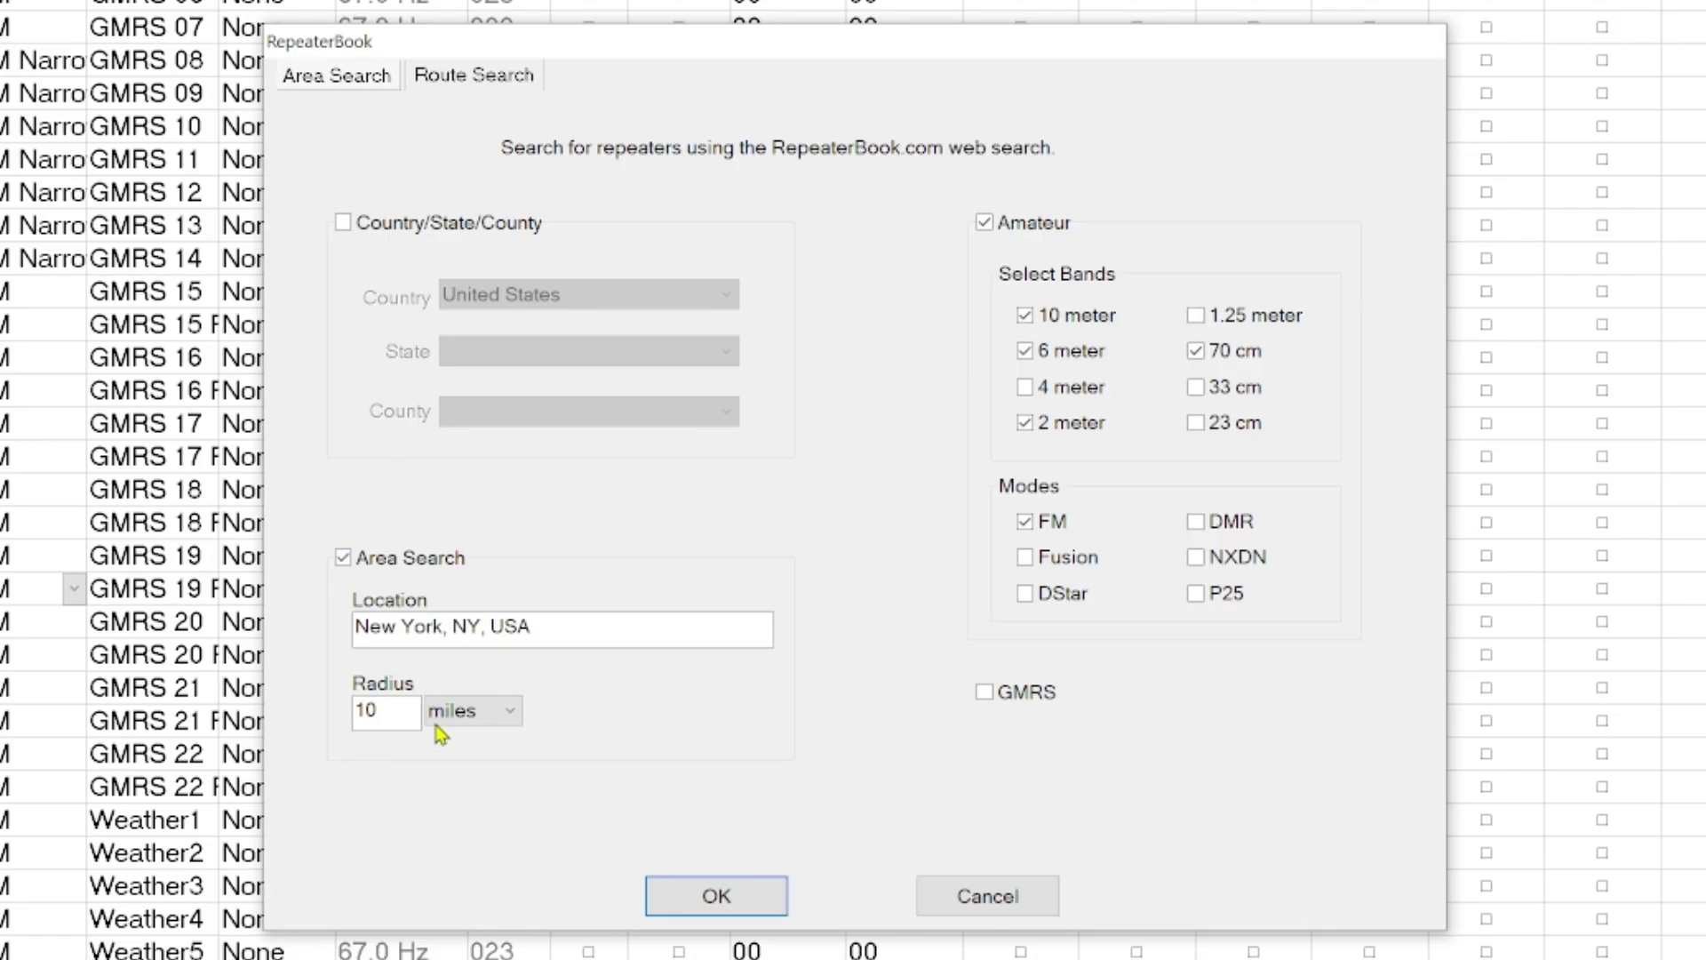
{"action": "left_click_drag", "start_coordinate": [708, 628], "coordinate": [93, 622]}
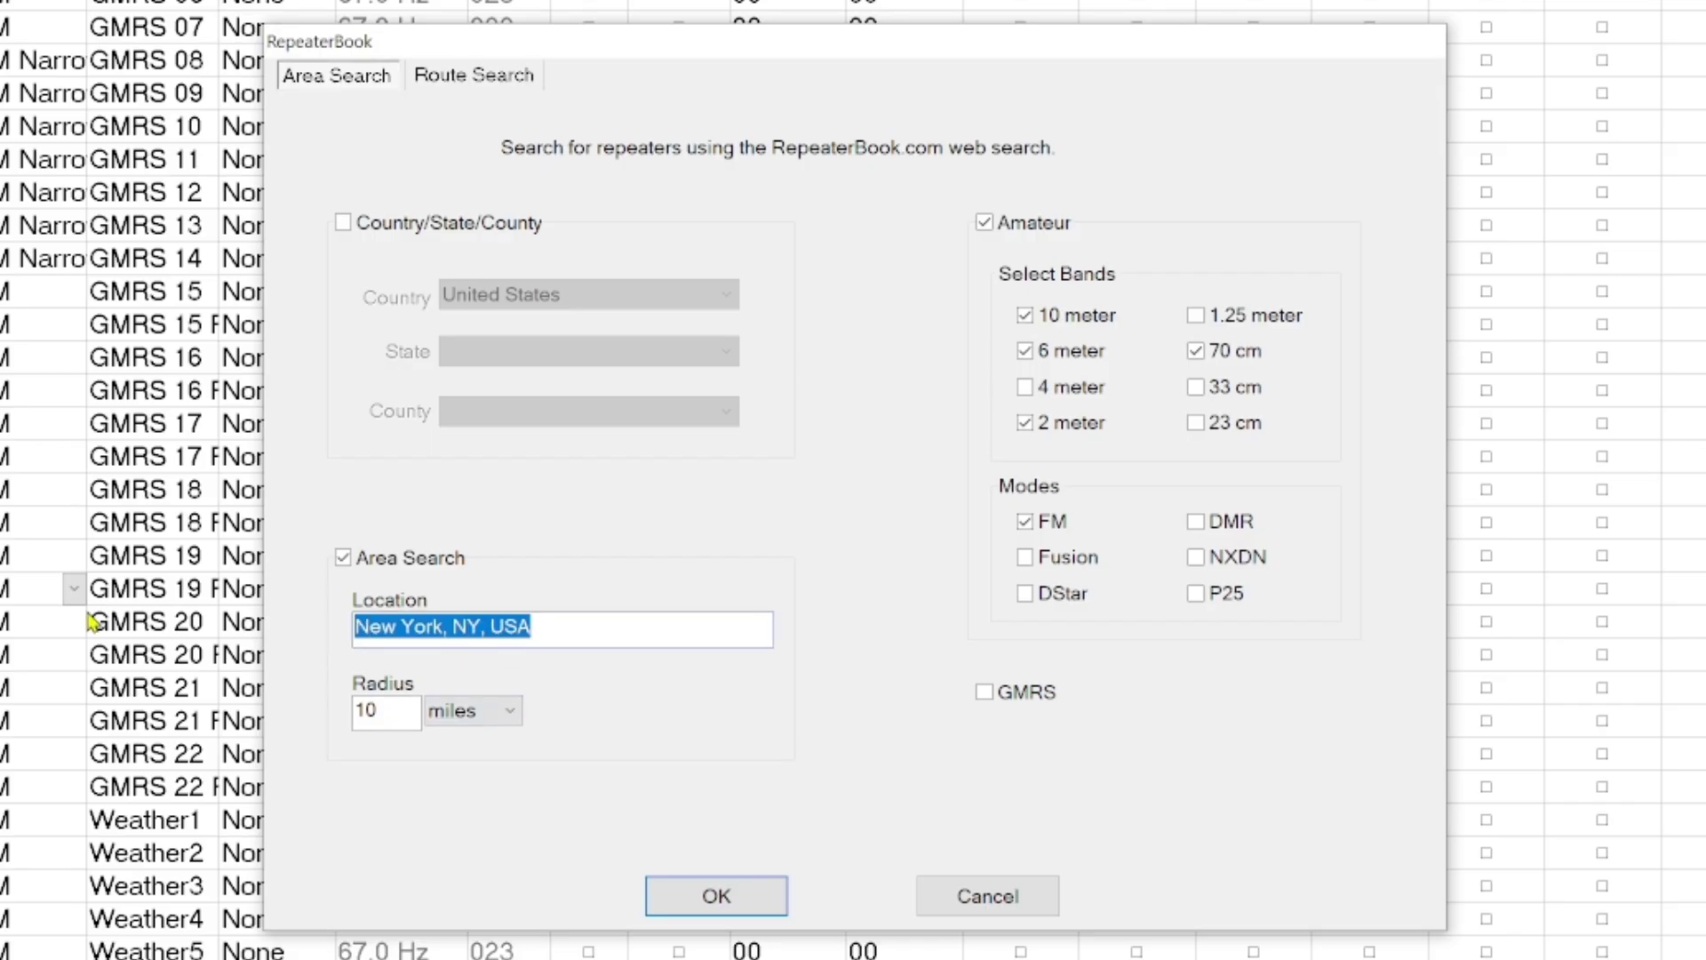
{"action": "type", "text": "Tempe"}
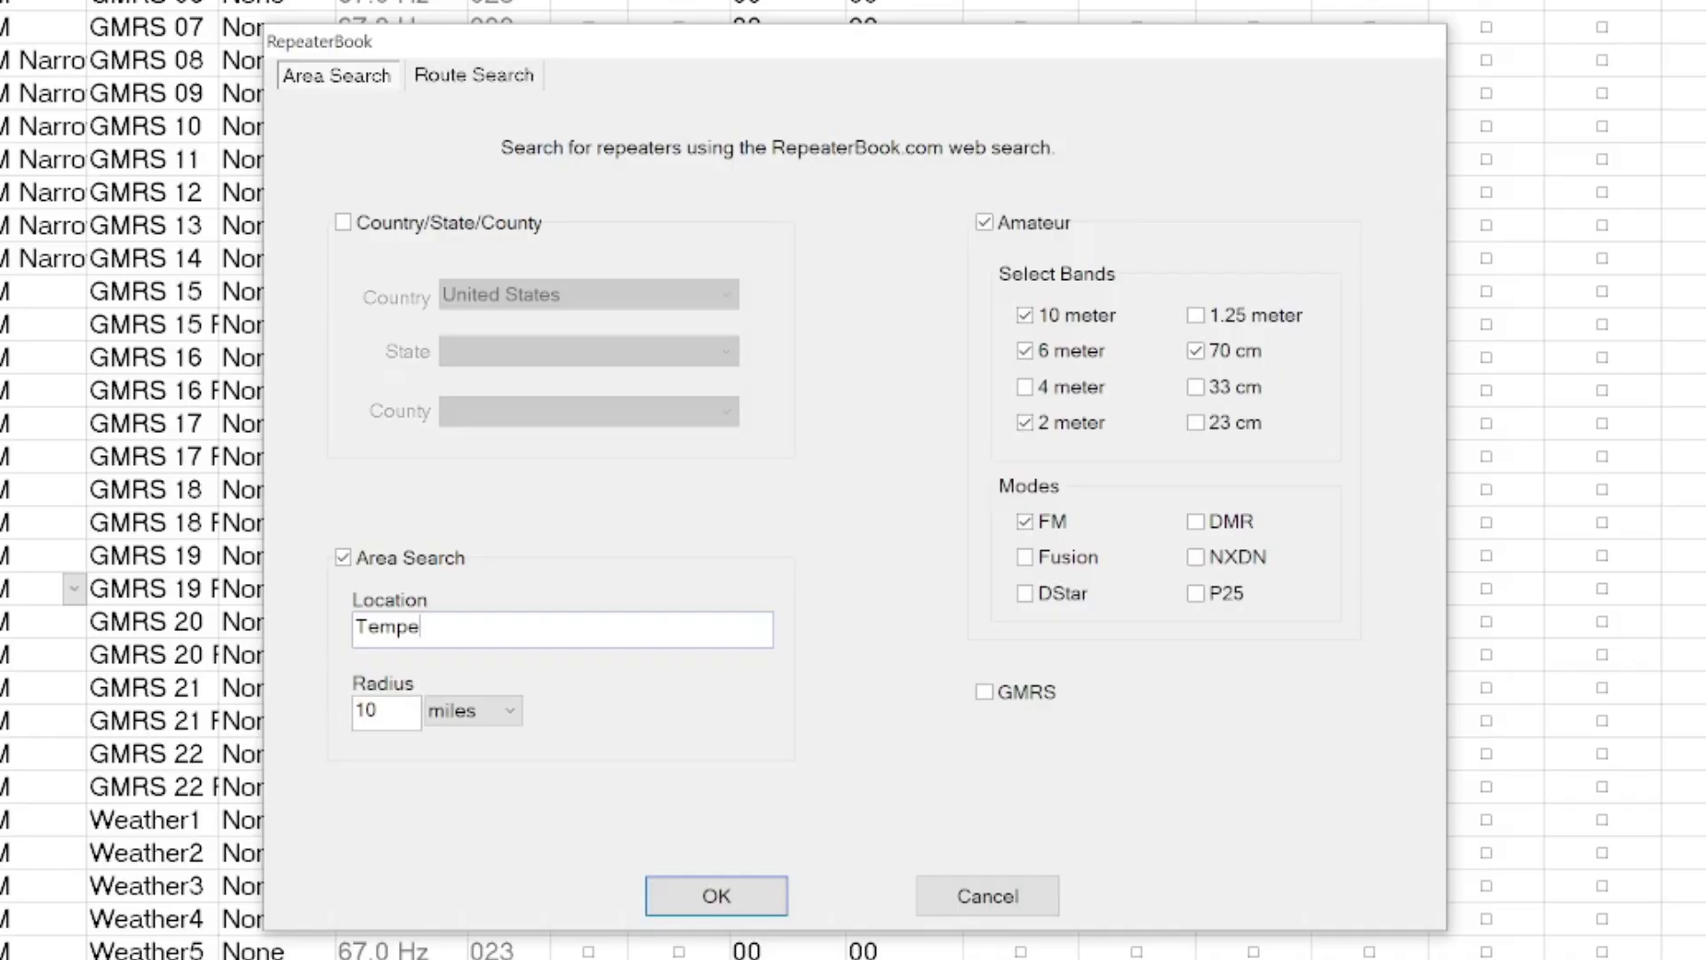
{"action": "type", "text": ", AZ"}
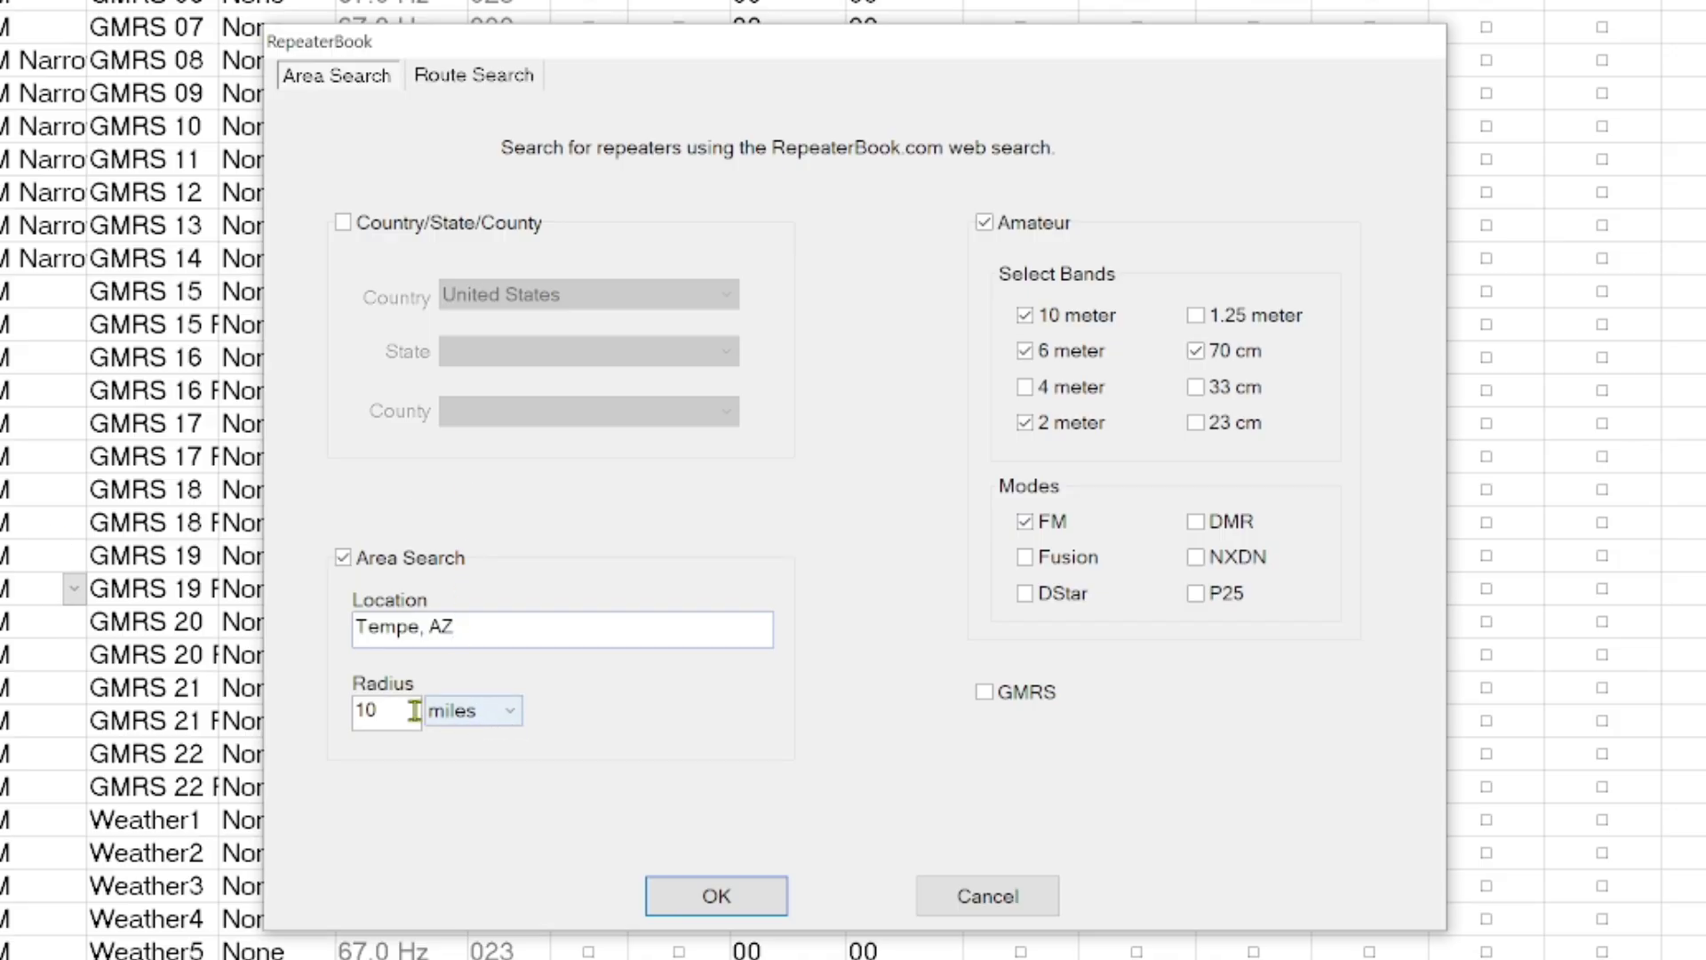
{"action": "double_click", "coordinate": [364, 710]}
{"action": "type", "text": "20"}
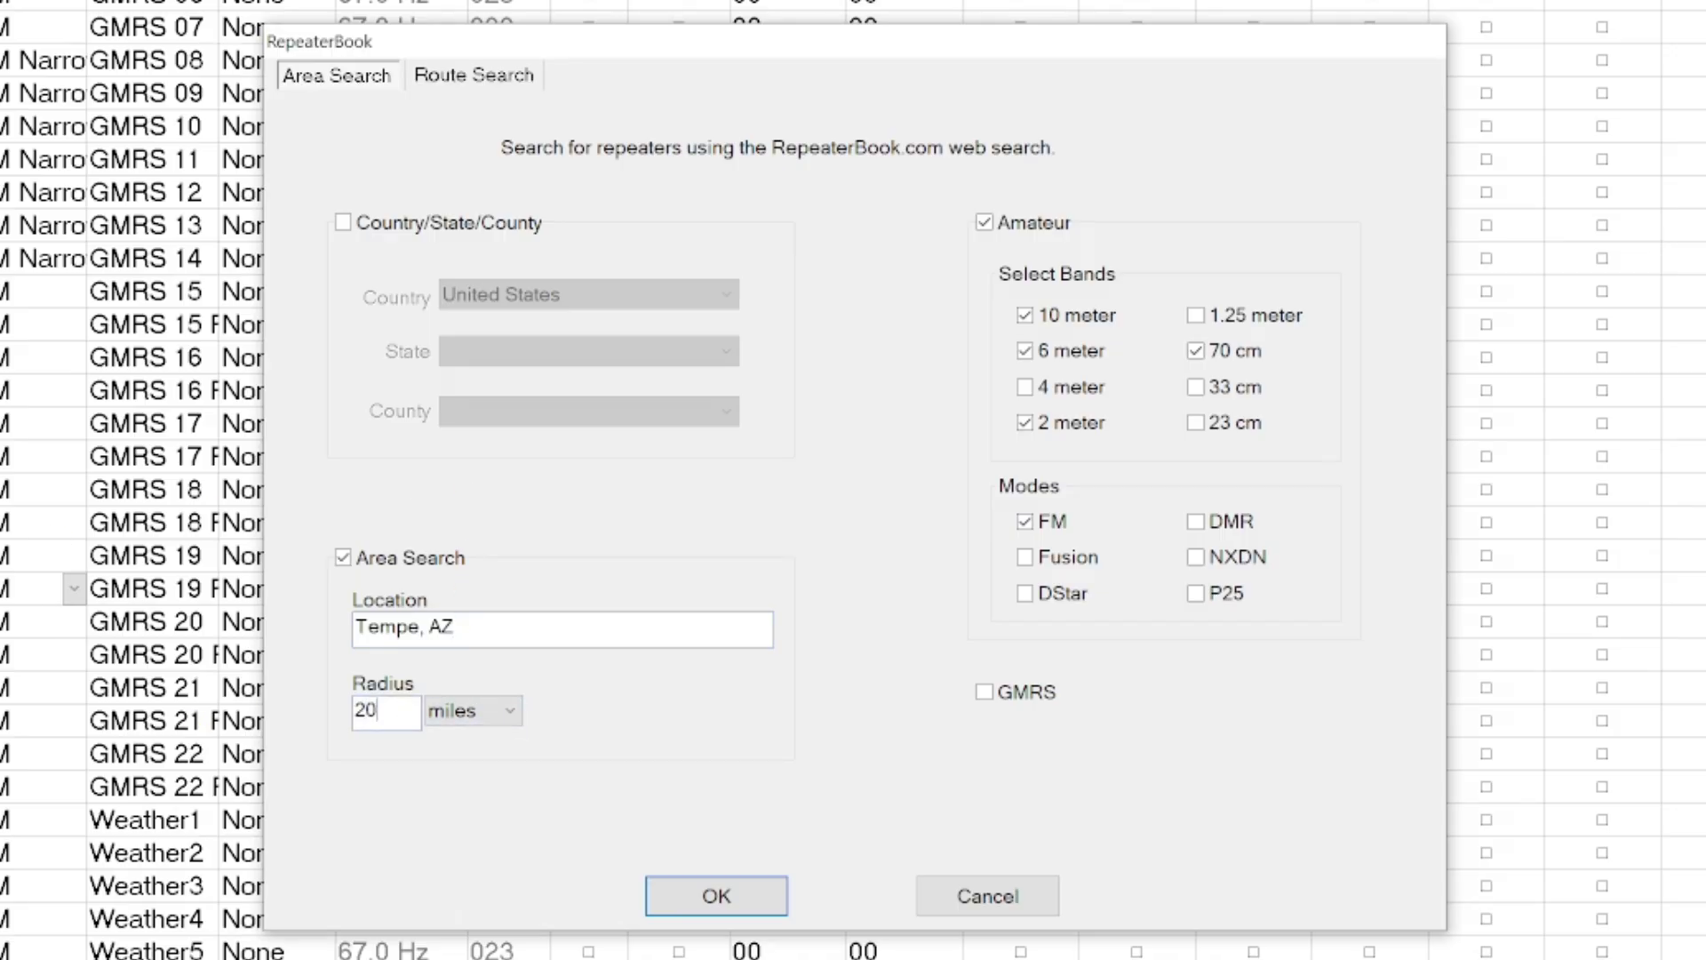
{"action": "left_click", "coordinate": [693, 906]}
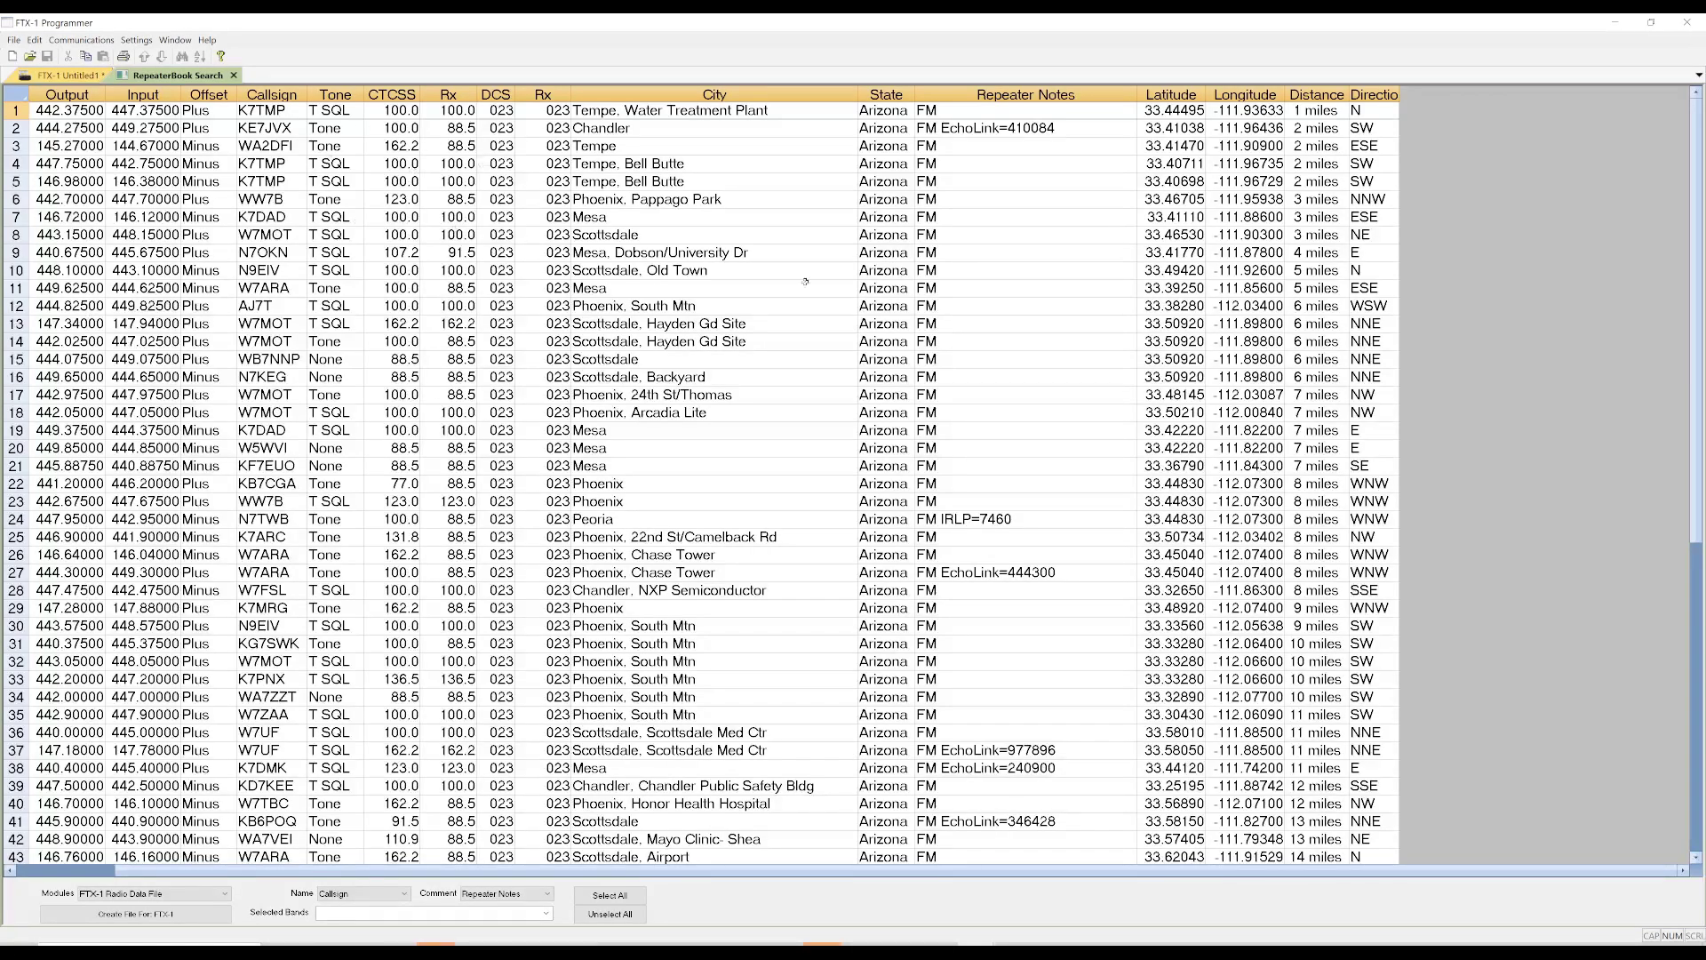
Step: Review the Tempe search results, then select and copy all returned repeaters
{"action": "scroll", "coordinate": [833, 382], "scroll_direction": "down", "scroll_amount": 8}
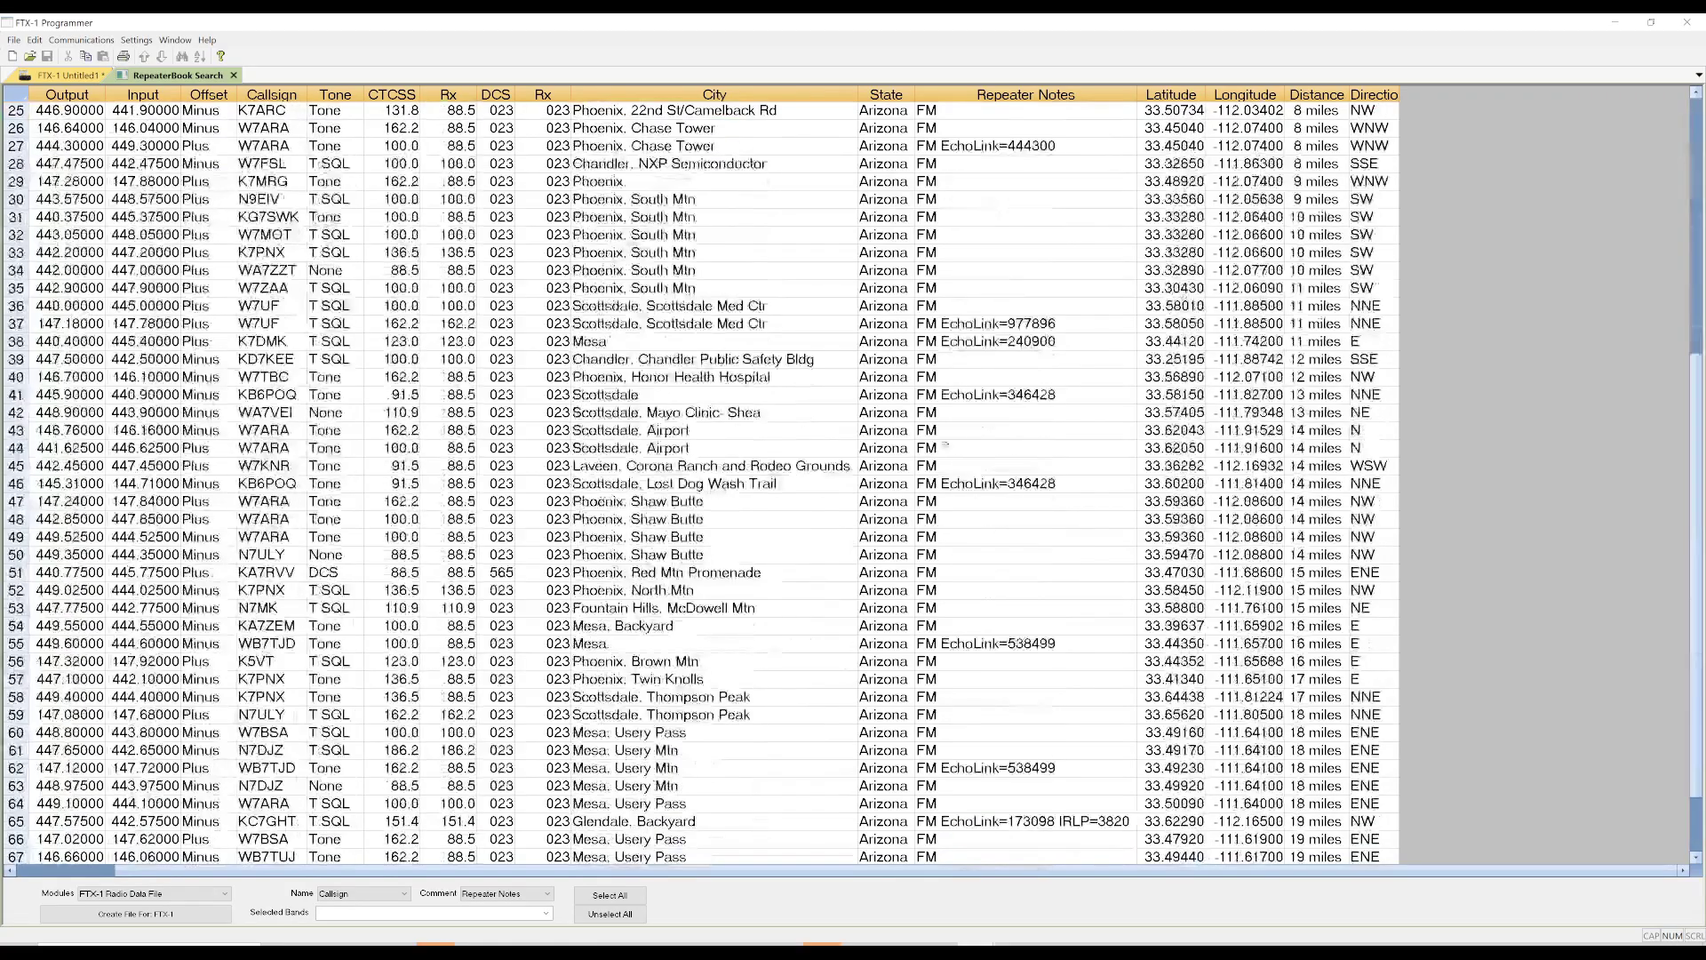
{"action": "scroll", "coordinate": [833, 480], "scroll_direction": "down", "scroll_amount": 1}
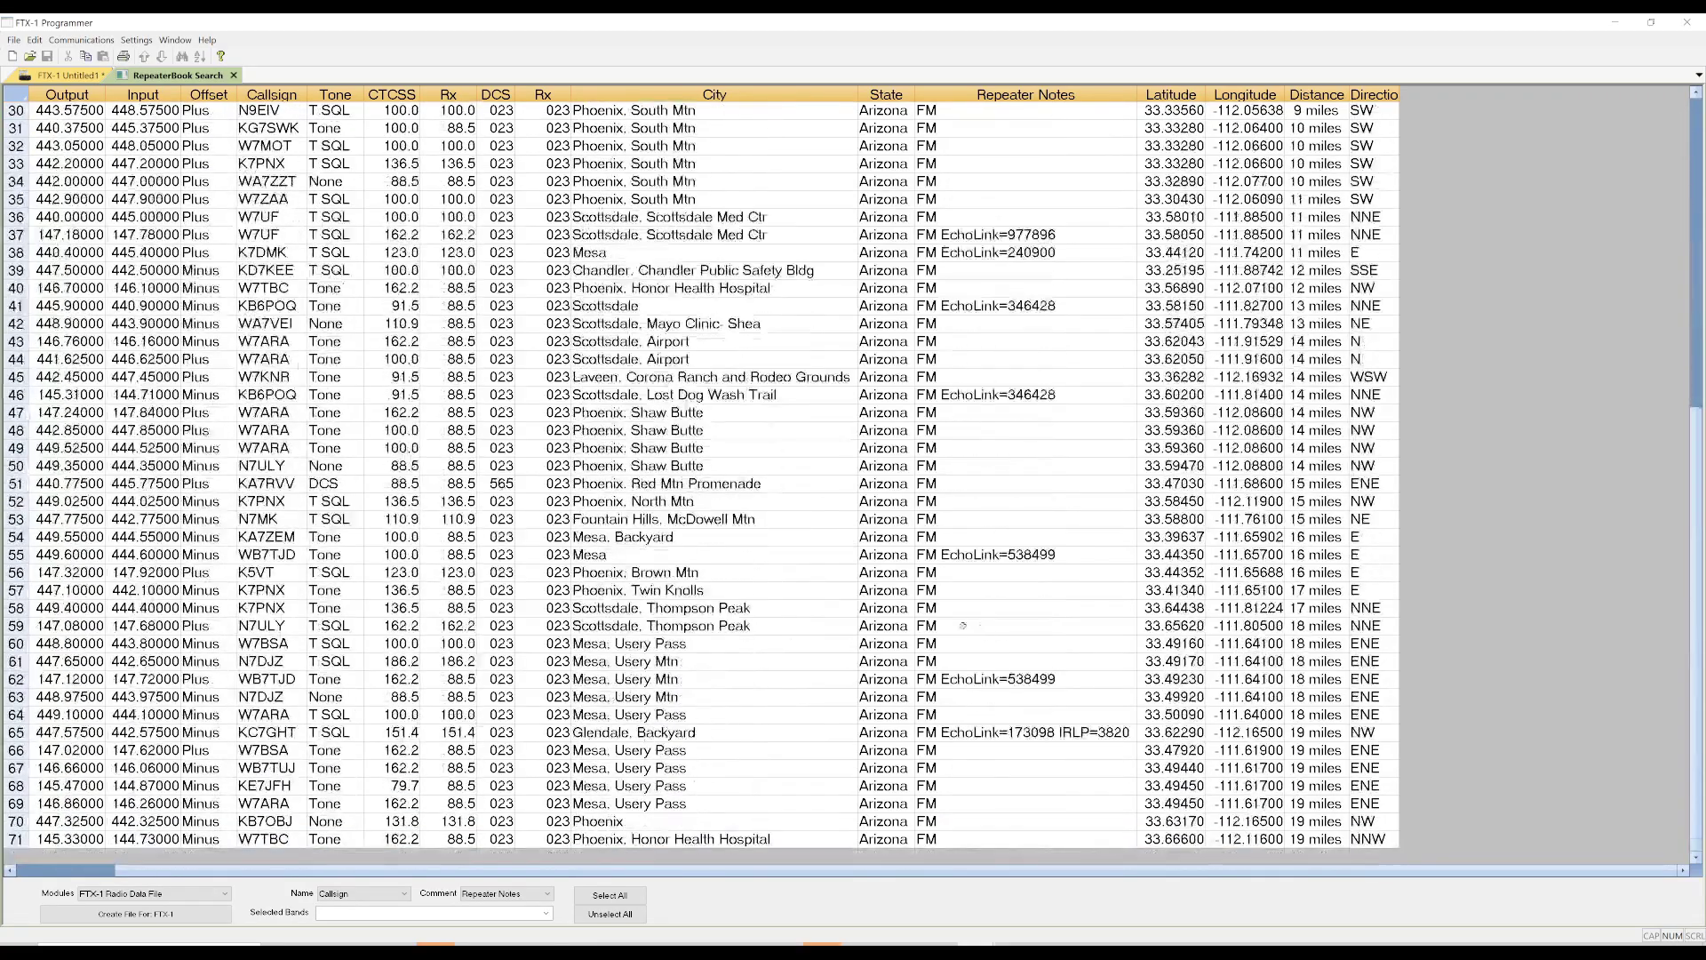
{"action": "scroll", "coordinate": [834, 480], "scroll_direction": "up", "scroll_amount": 8}
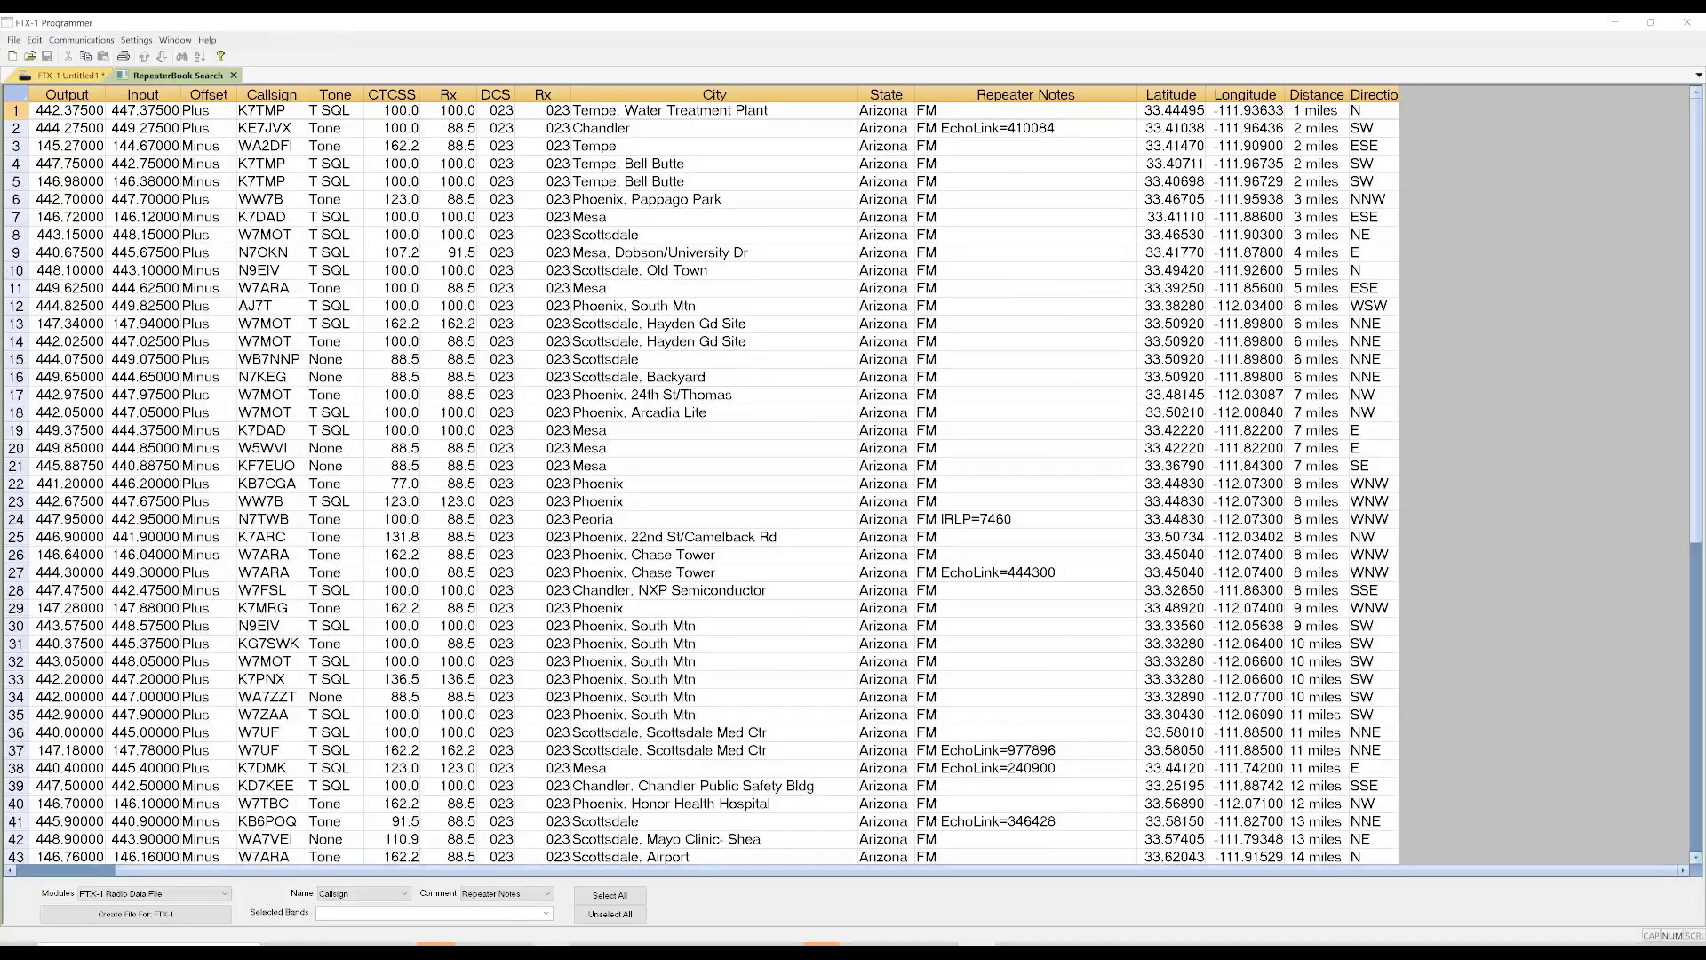
{"action": "left_click", "coordinate": [610, 895]}
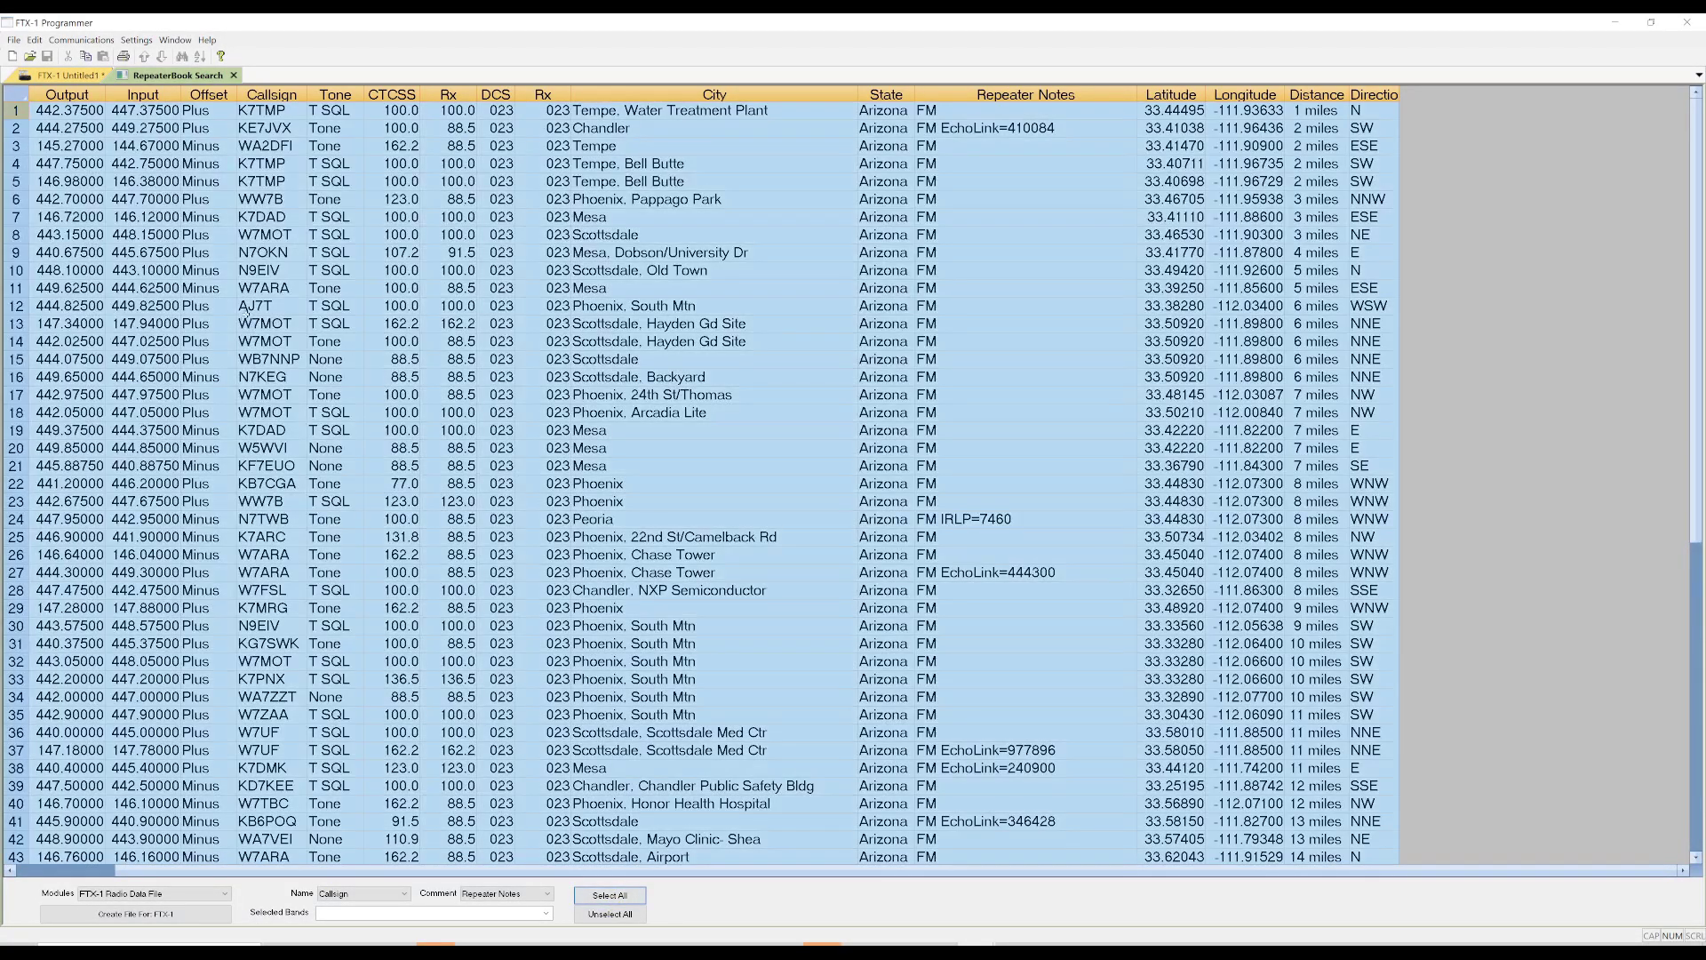
{"action": "right_click", "coordinate": [289, 409]}
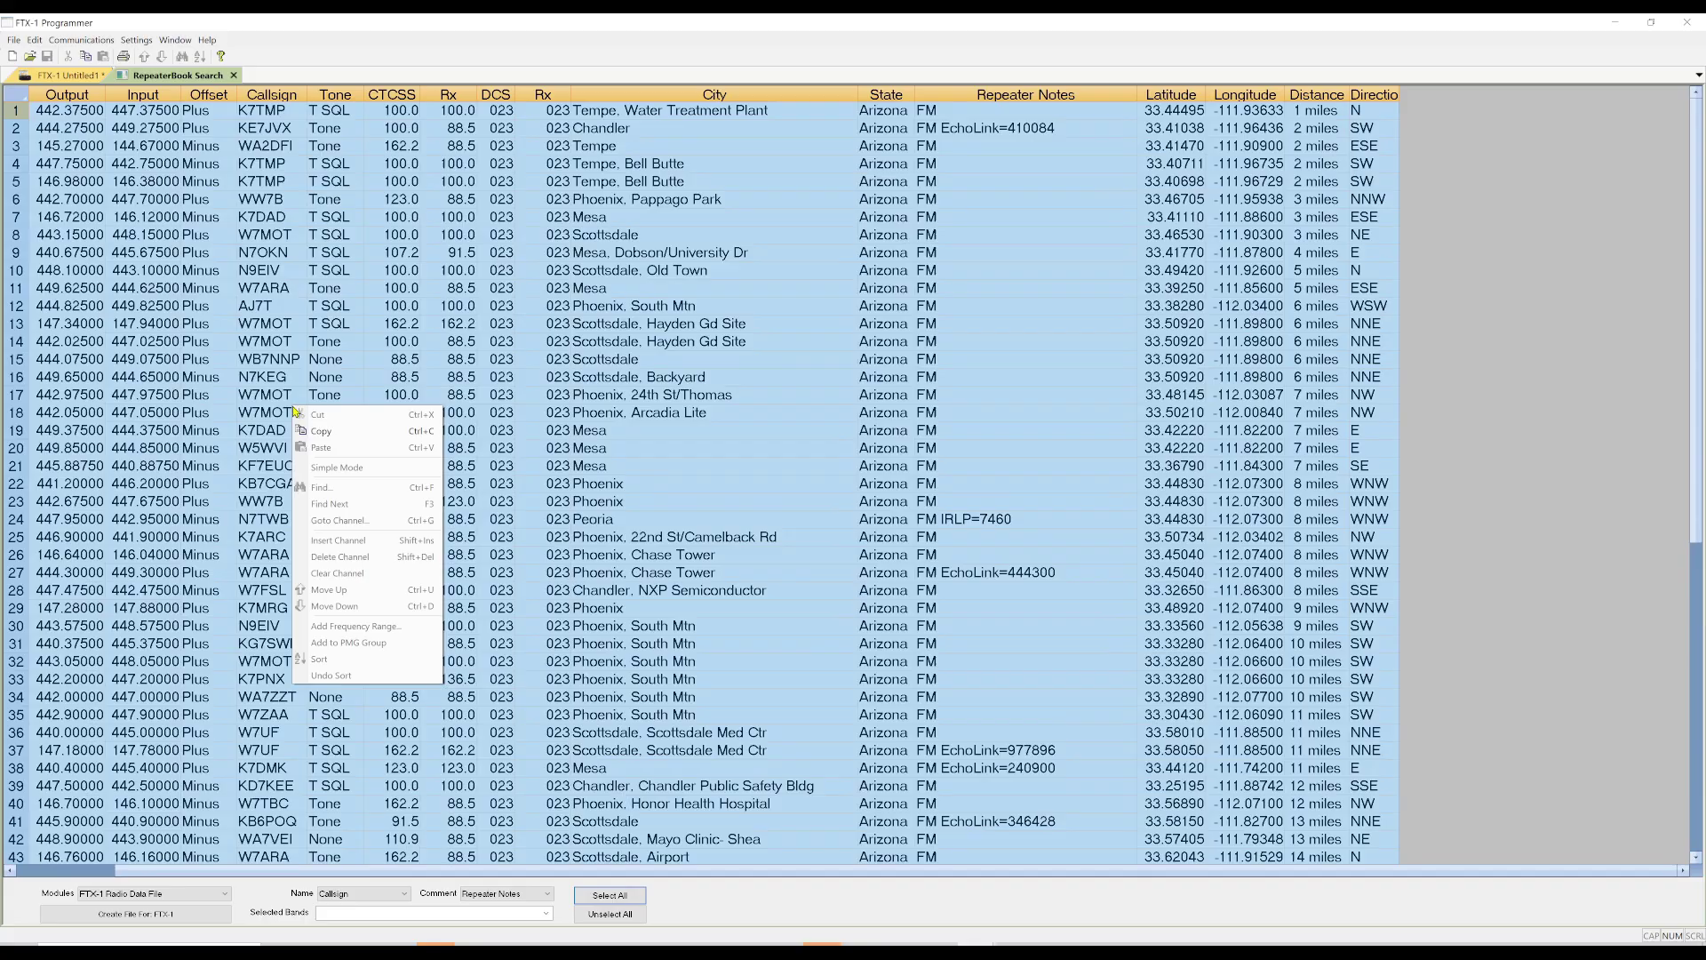
{"action": "left_click", "coordinate": [371, 430]}
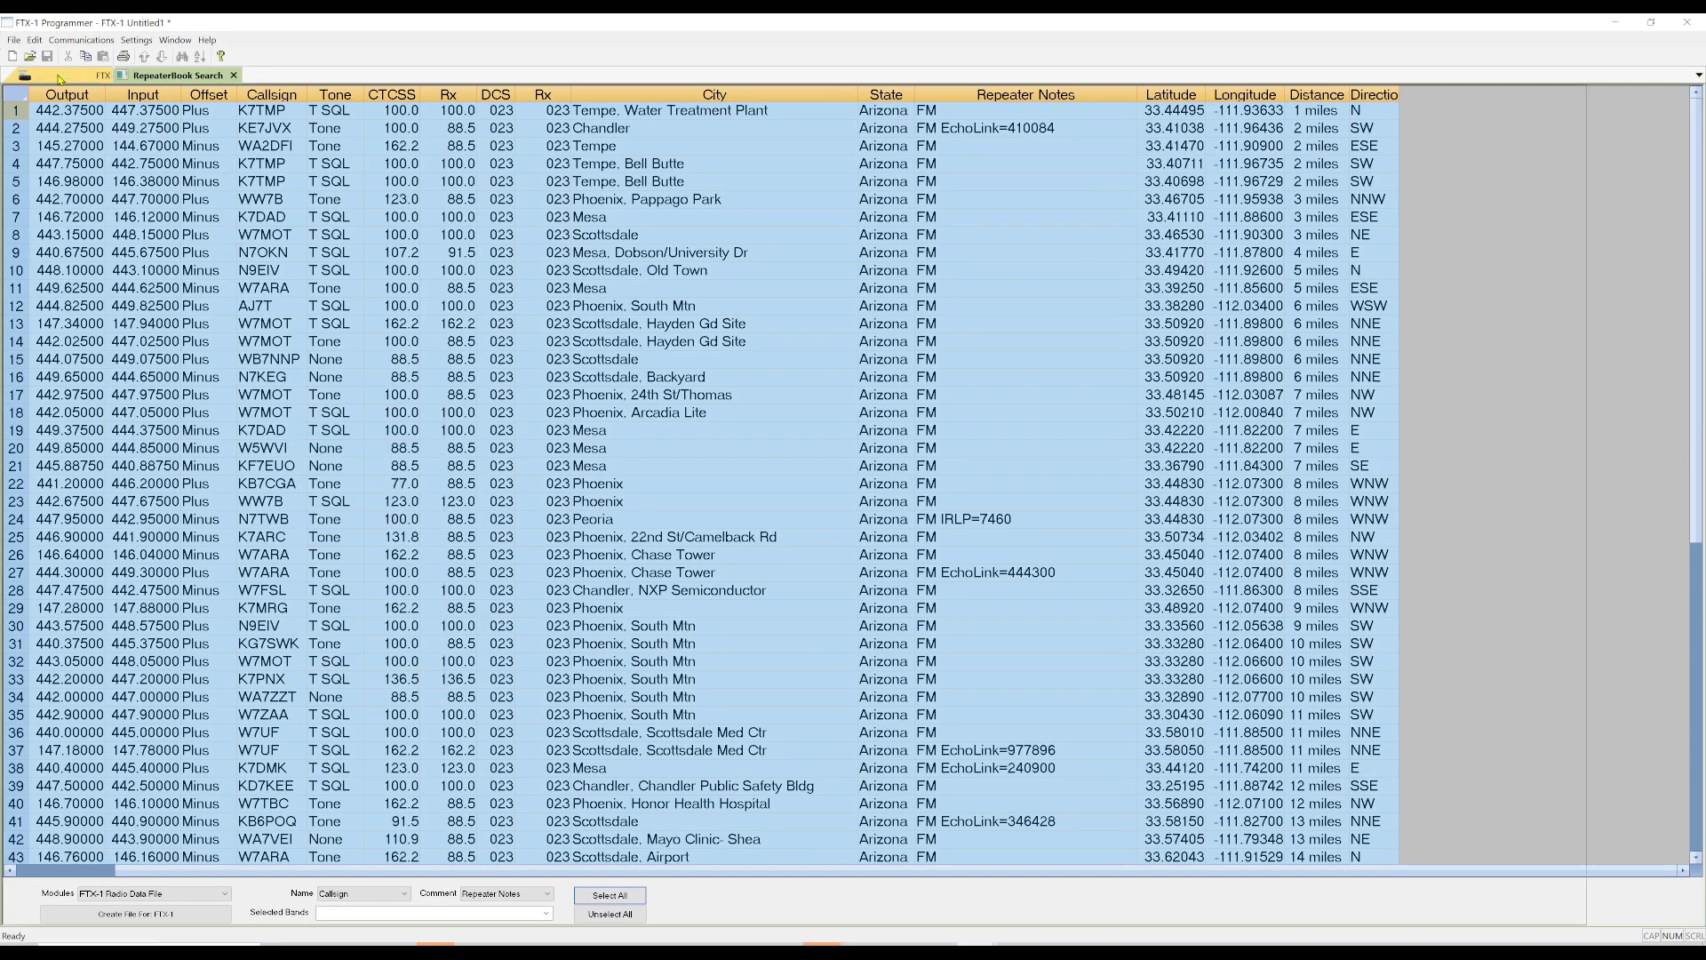
{"action": "left_click", "coordinate": [62, 76]}
Step: Paste the copied repeaters into the grid starting at channel 038 and check them
{"action": "left_click", "coordinate": [12, 787]}
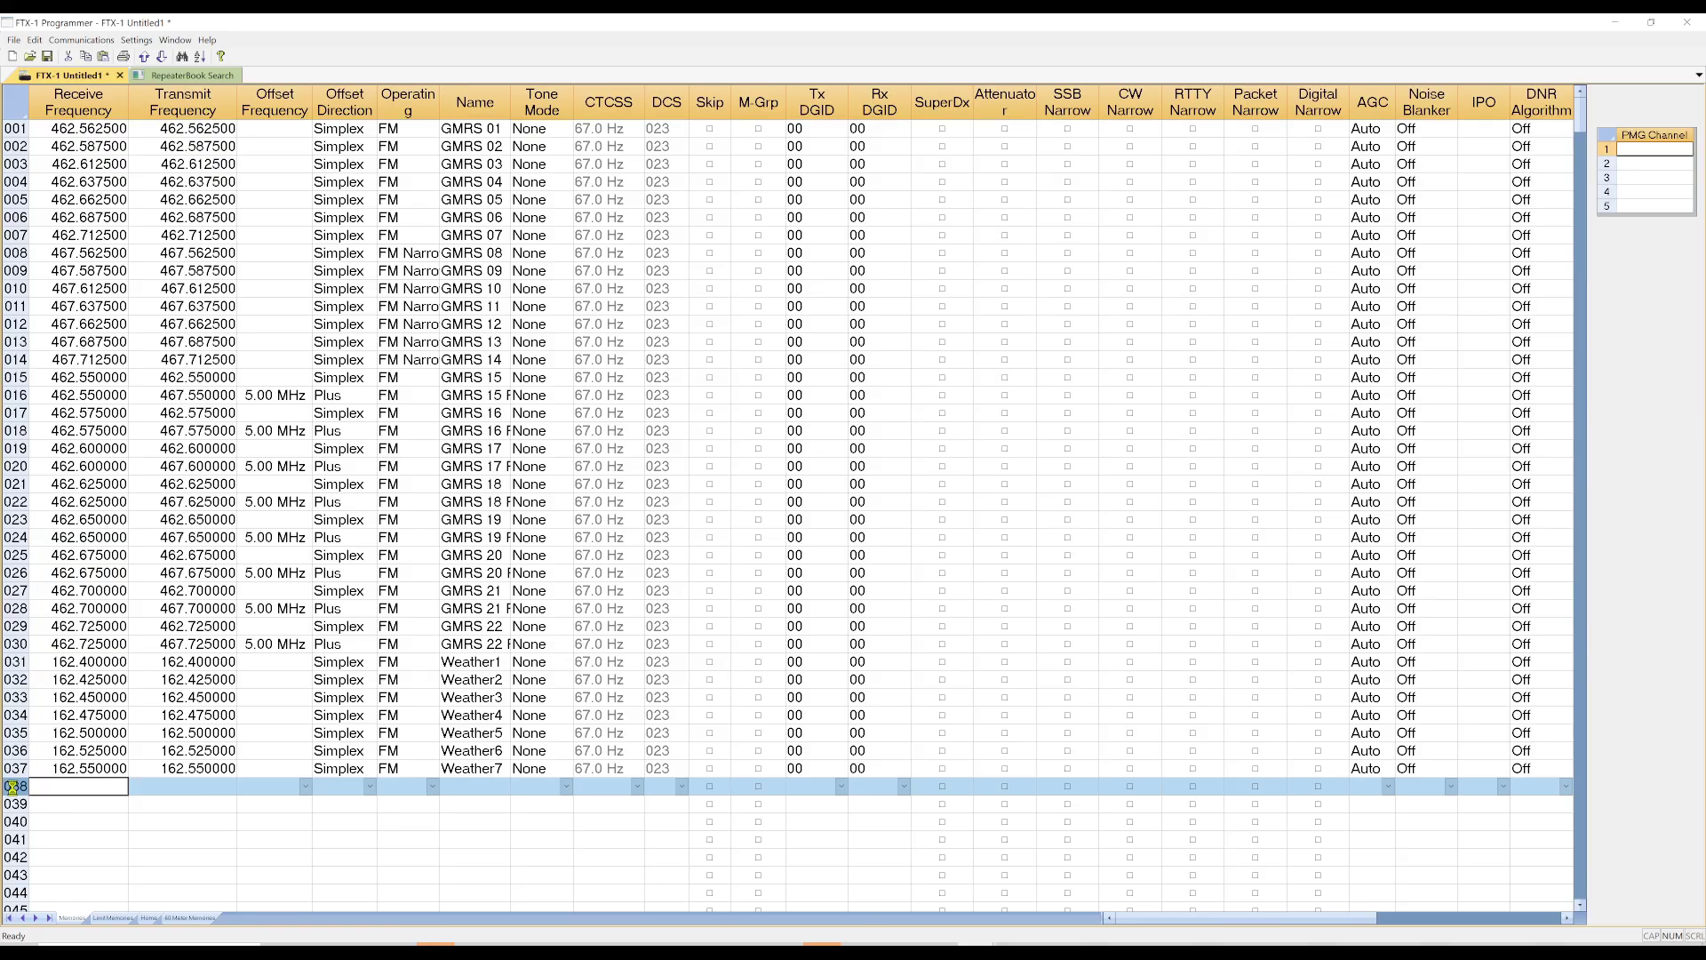
{"action": "key", "text": "ctrl+v"}
{"action": "scroll", "coordinate": [349, 663], "scroll_direction": "down", "scroll_amount": 4}
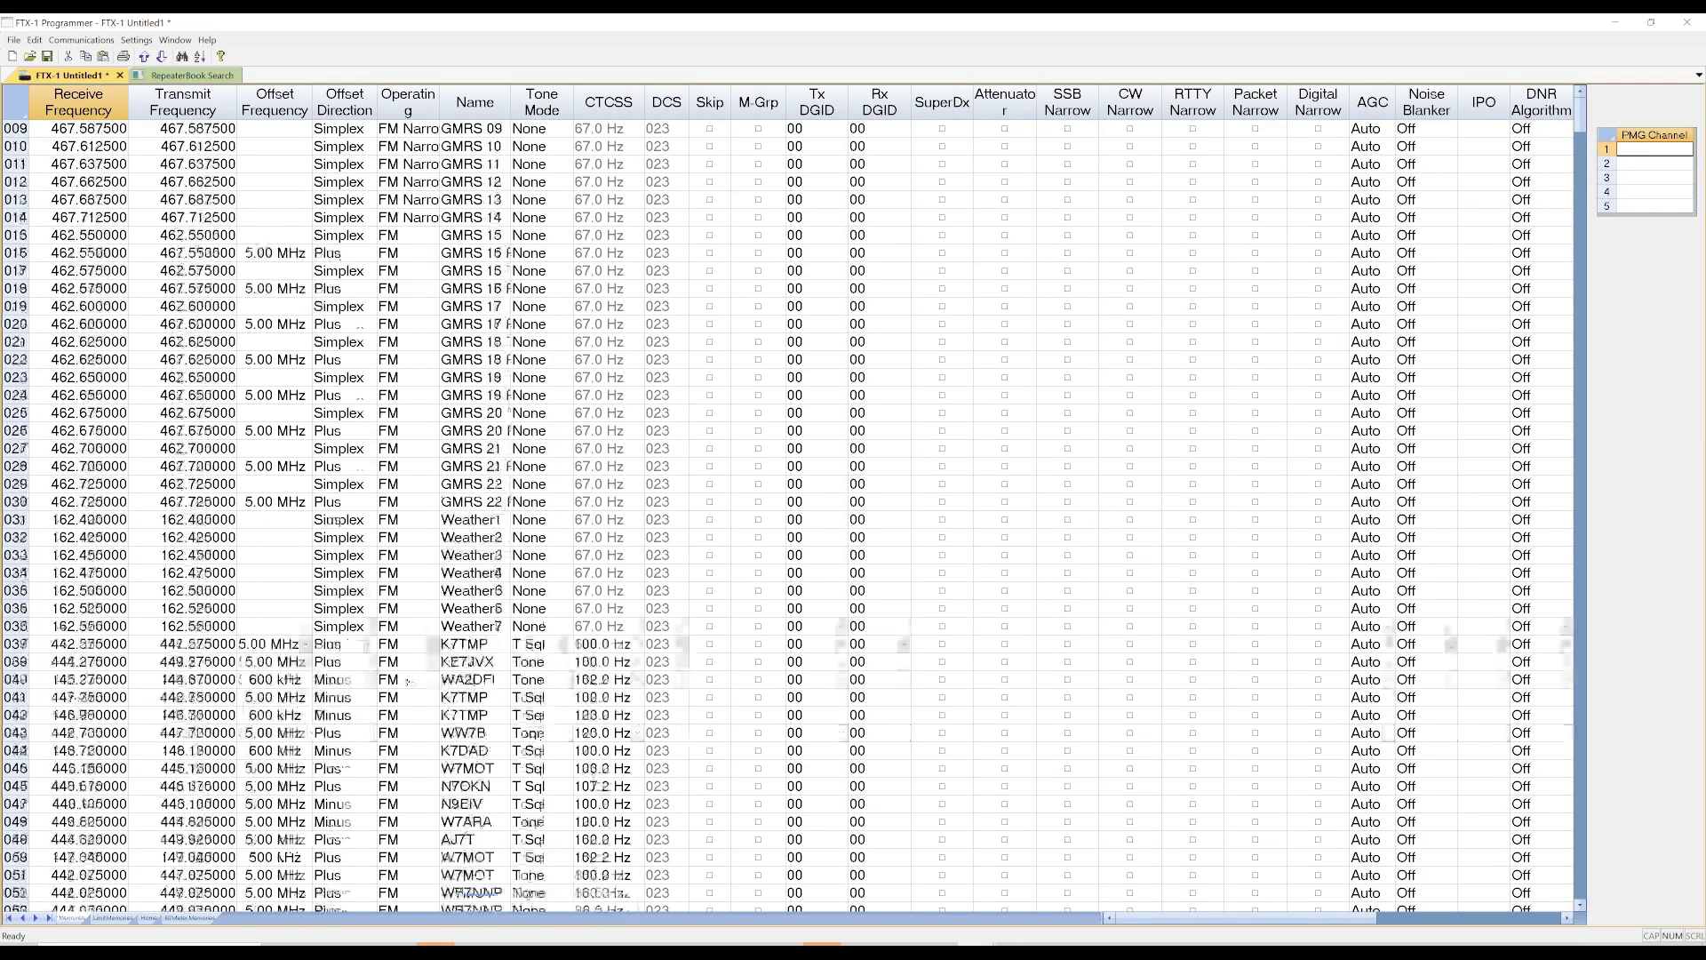
{"action": "scroll", "coordinate": [349, 663], "scroll_direction": "down", "scroll_amount": 15}
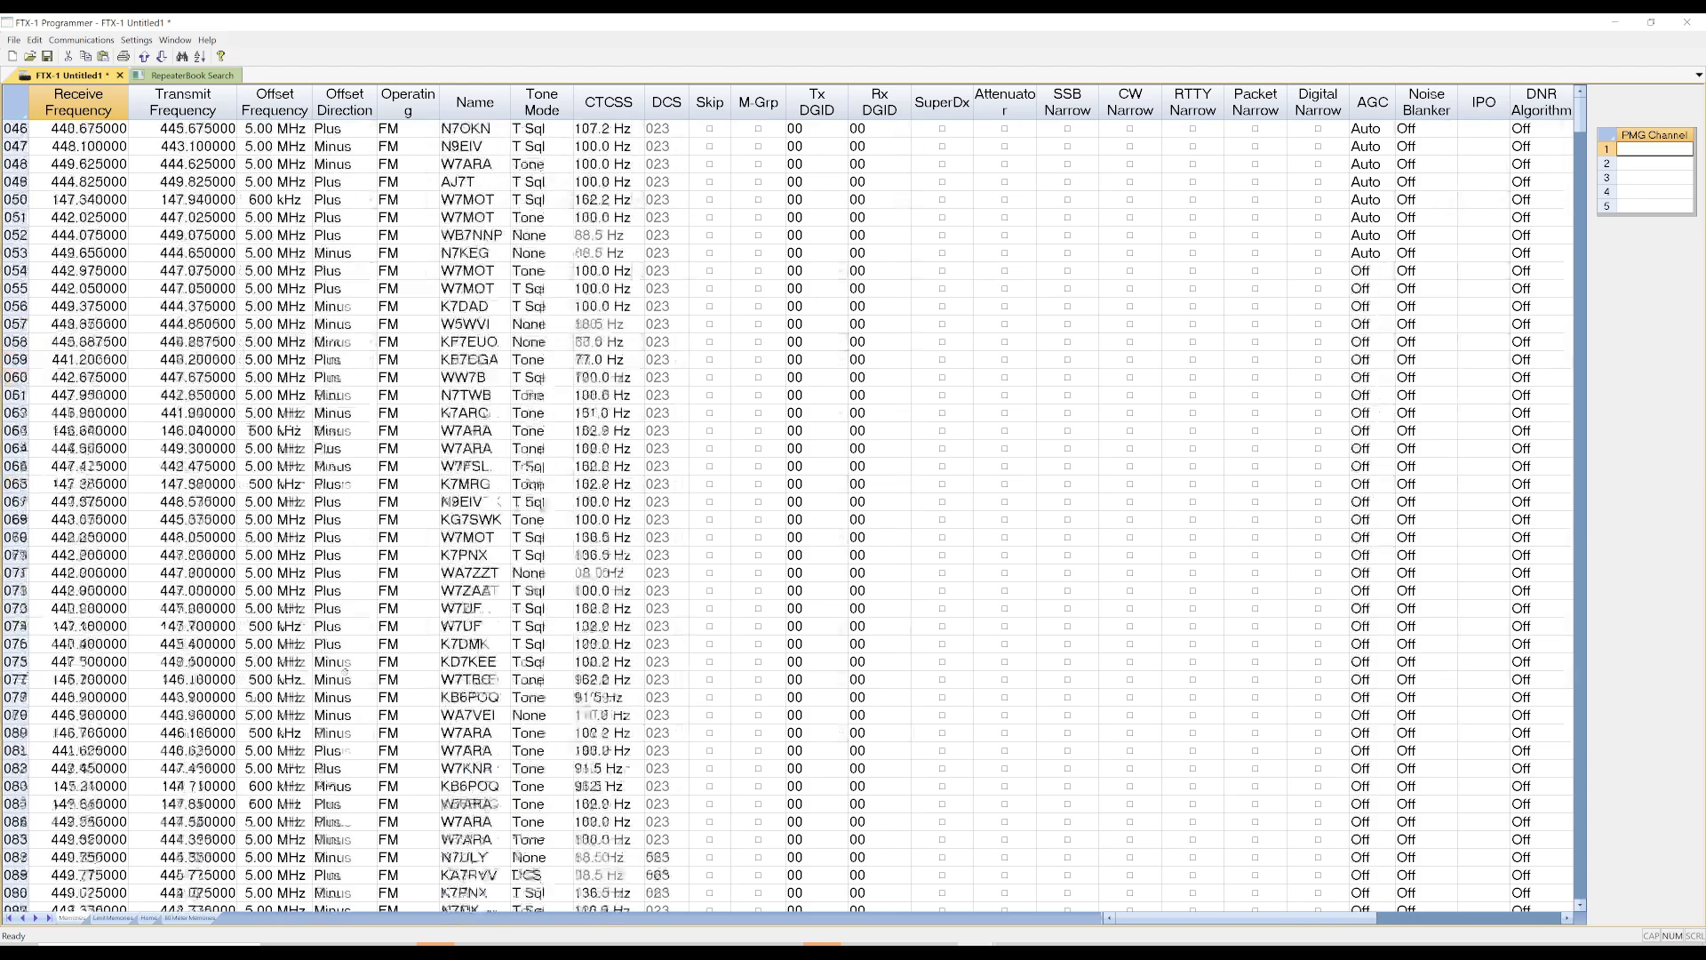
{"action": "scroll", "coordinate": [346, 679], "scroll_direction": "up", "scroll_amount": 19}
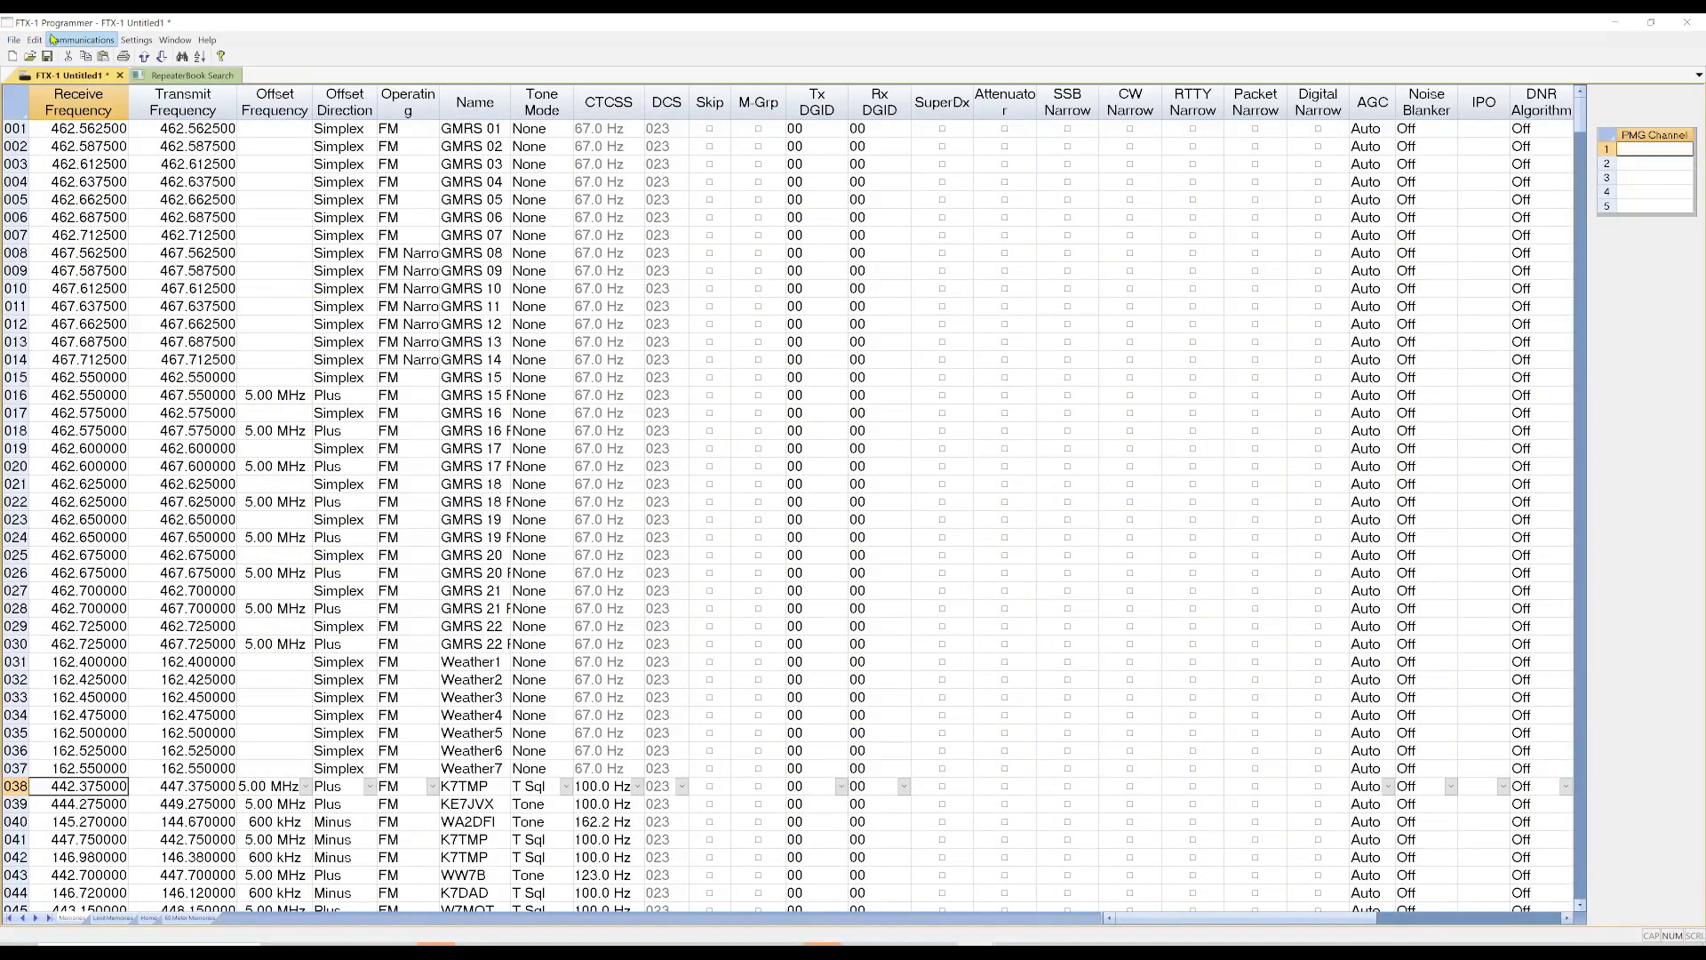
{"action": "left_click", "coordinate": [81, 40]}
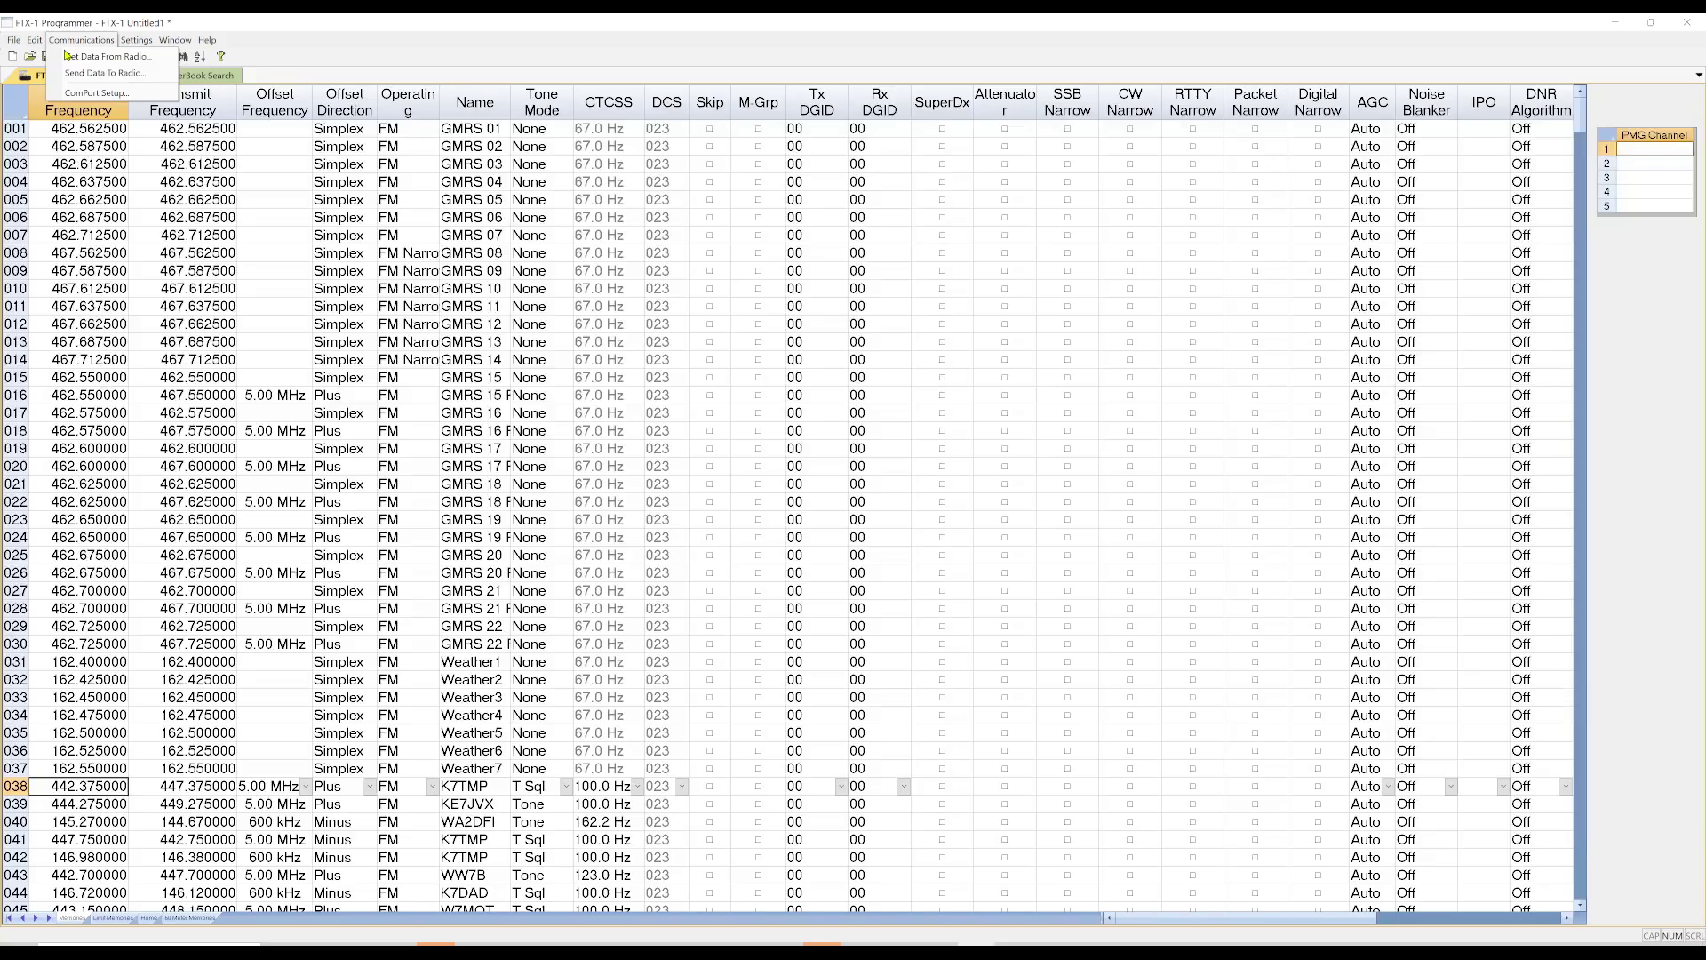
Step: Send all channel data to the FTX-1 with default connection settings and acknowledge completion
{"action": "left_click", "coordinate": [112, 76]}
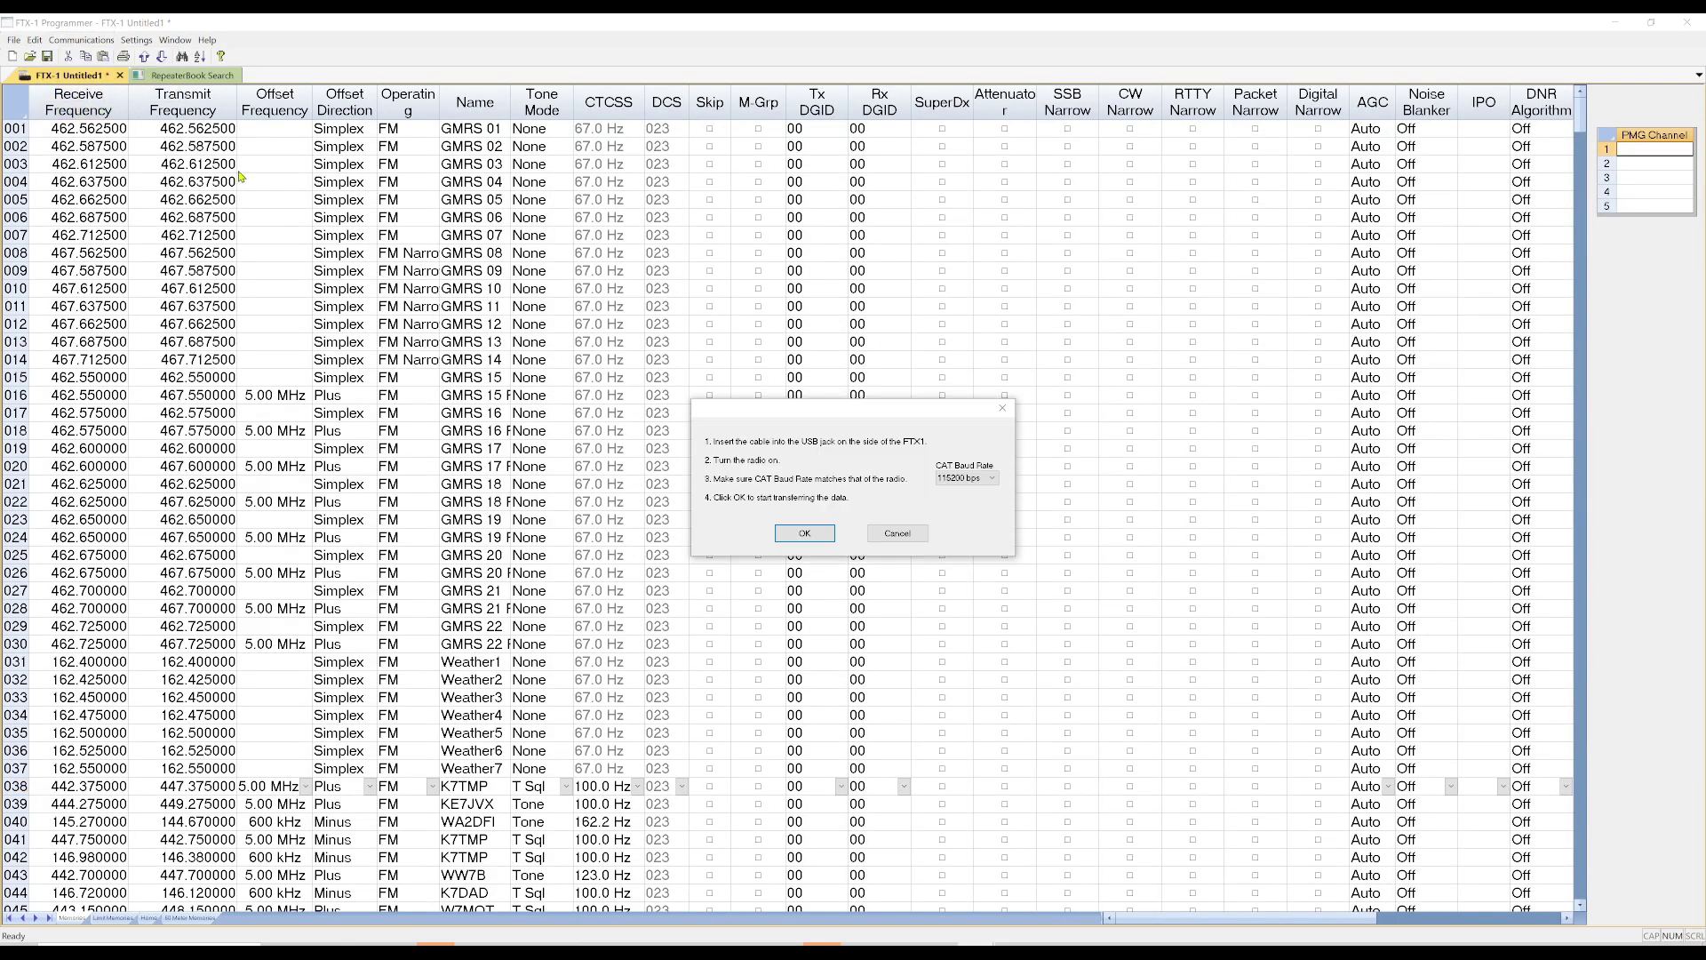
{"action": "left_click", "coordinate": [797, 533]}
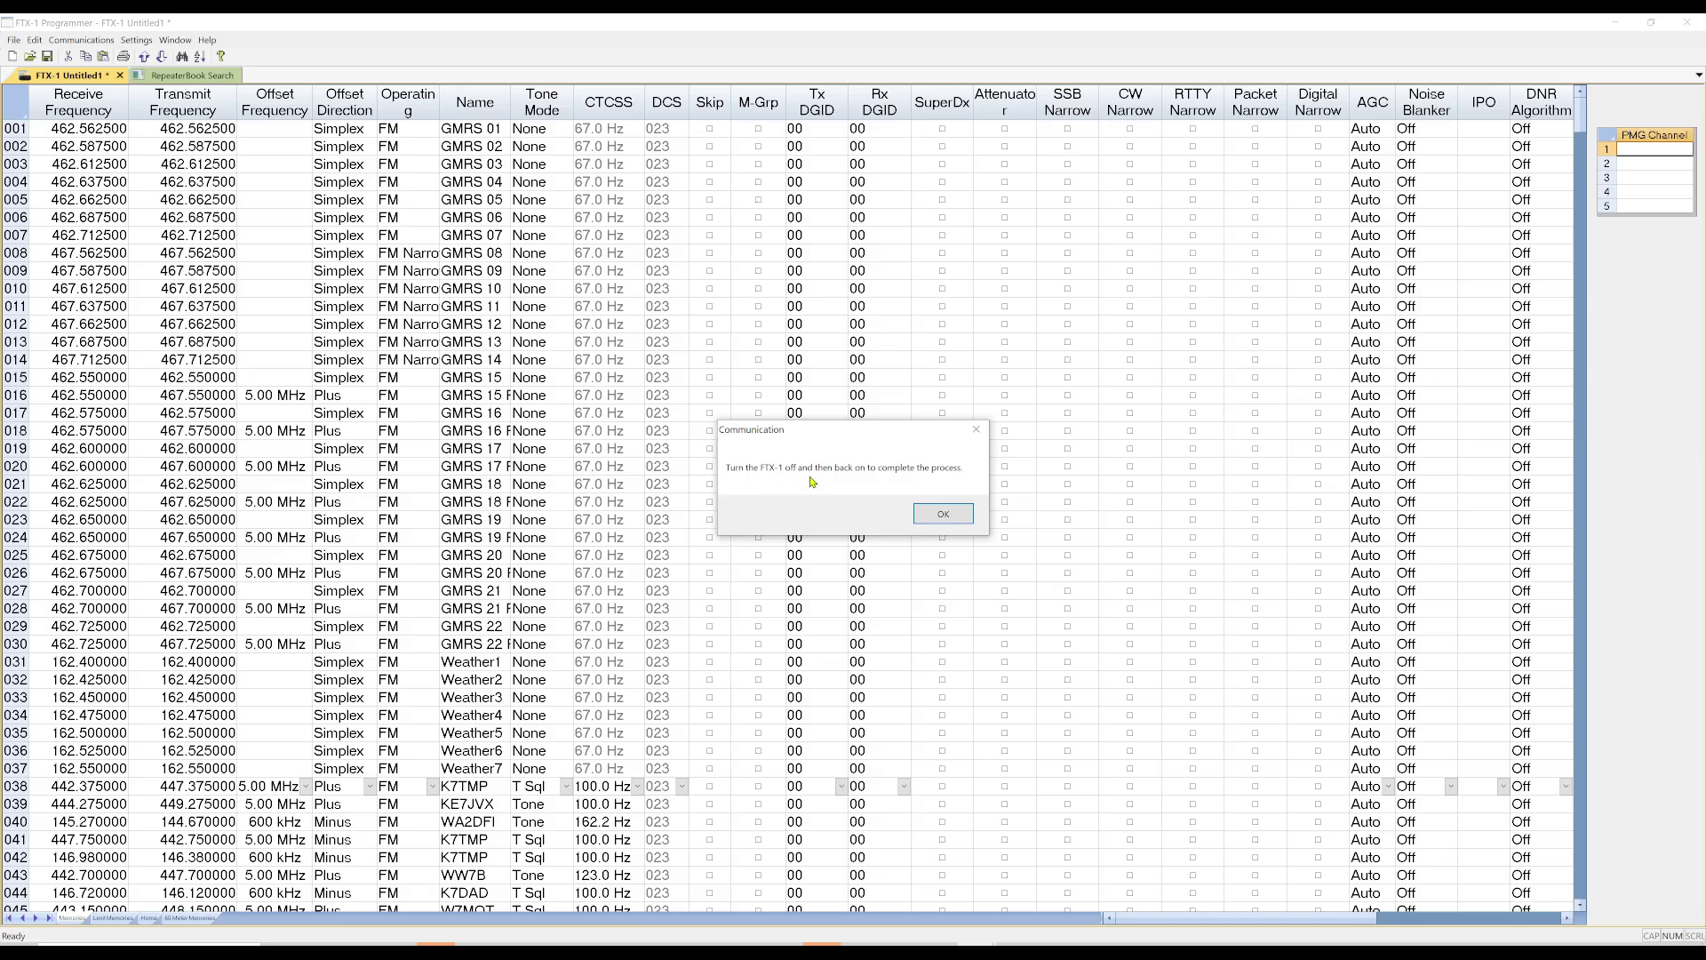
{"action": "left_click", "coordinate": [947, 518]}
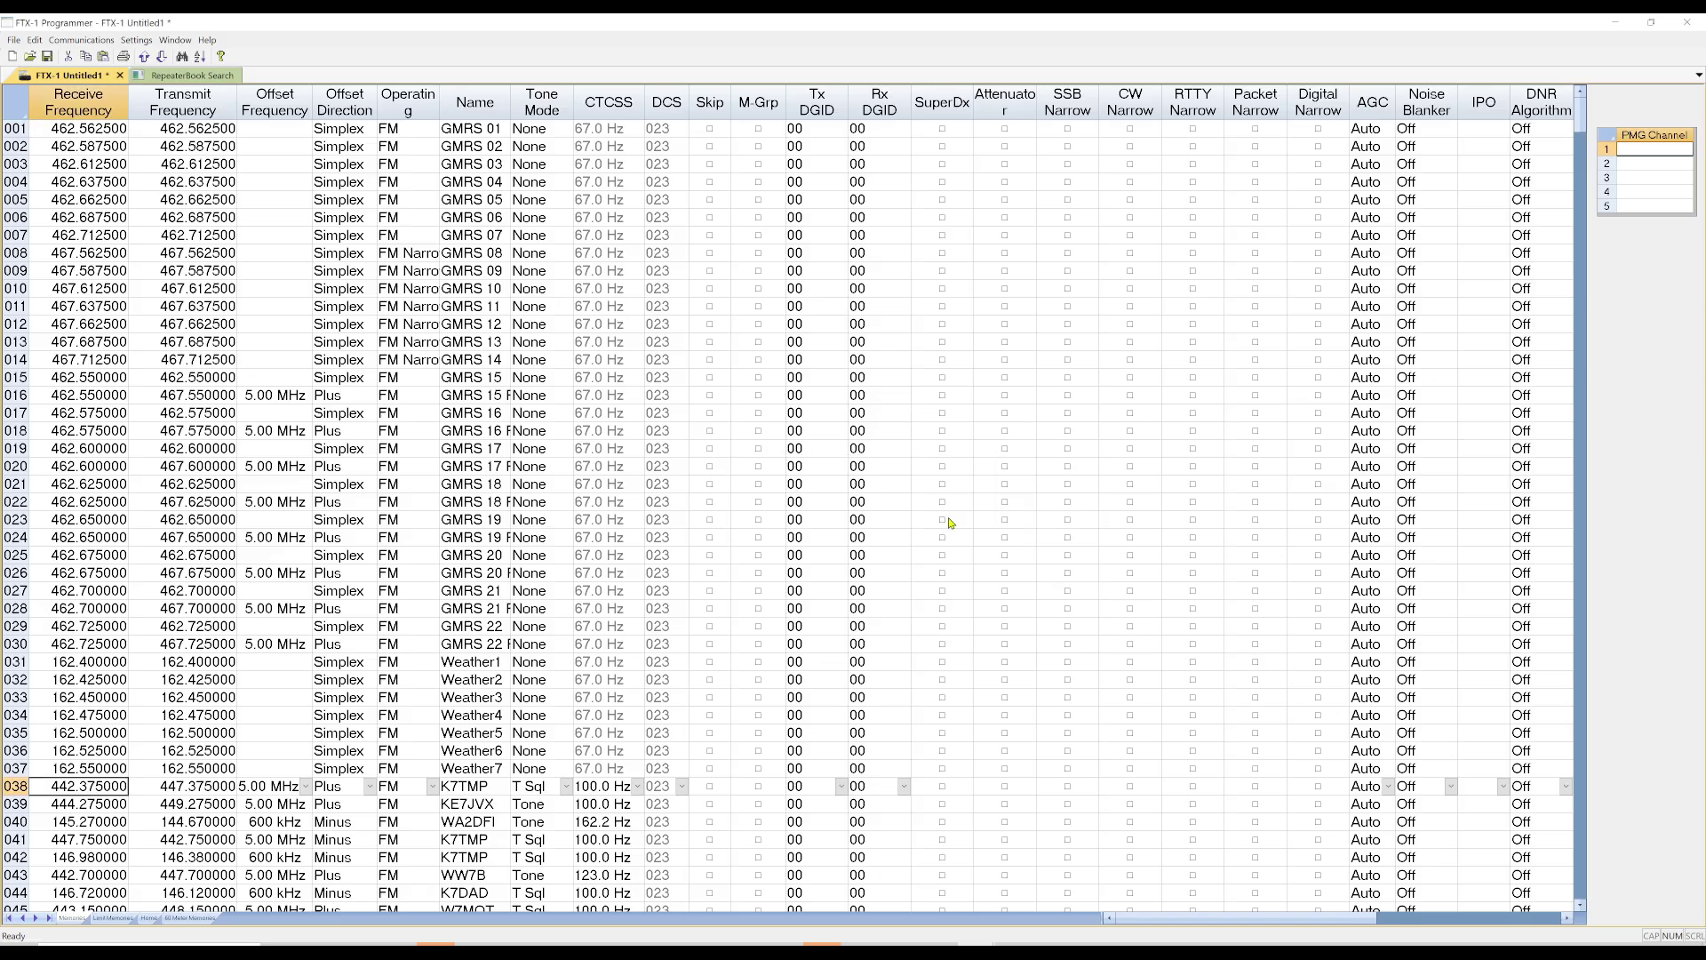
Step: Review the Preferences dialog's Memory Defaults, Font and Other pages
{"action": "left_click", "coordinate": [152, 44]}
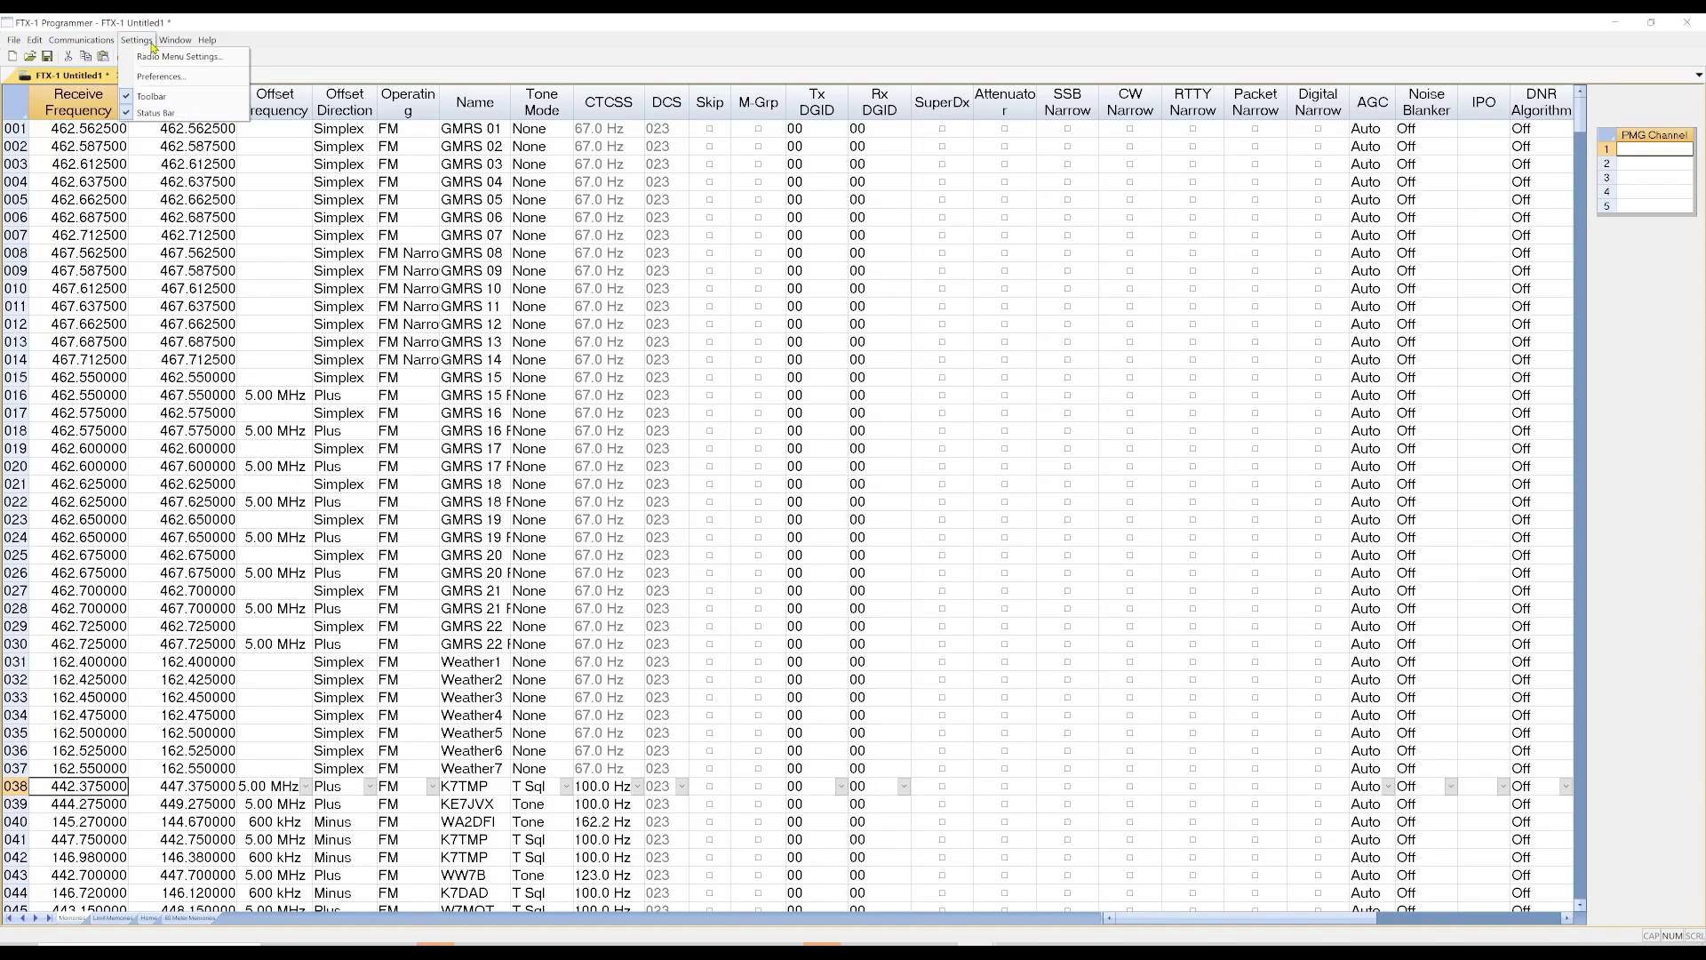
{"action": "left_click", "coordinate": [173, 79]}
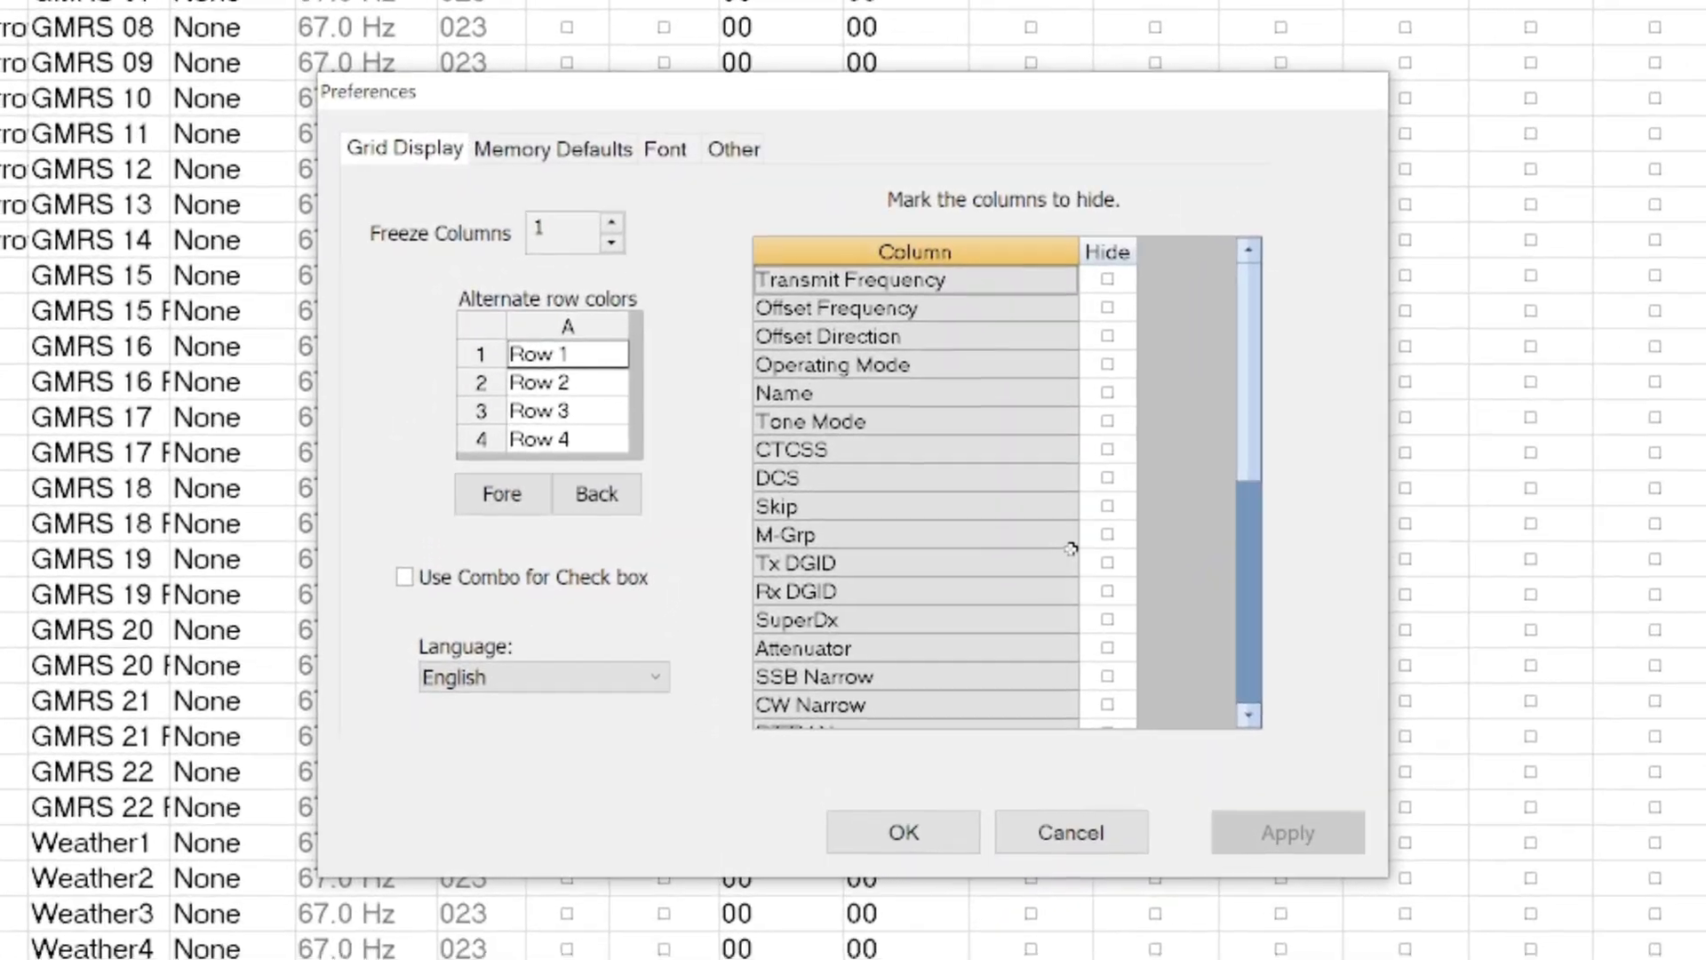
{"action": "left_click", "coordinate": [565, 195]}
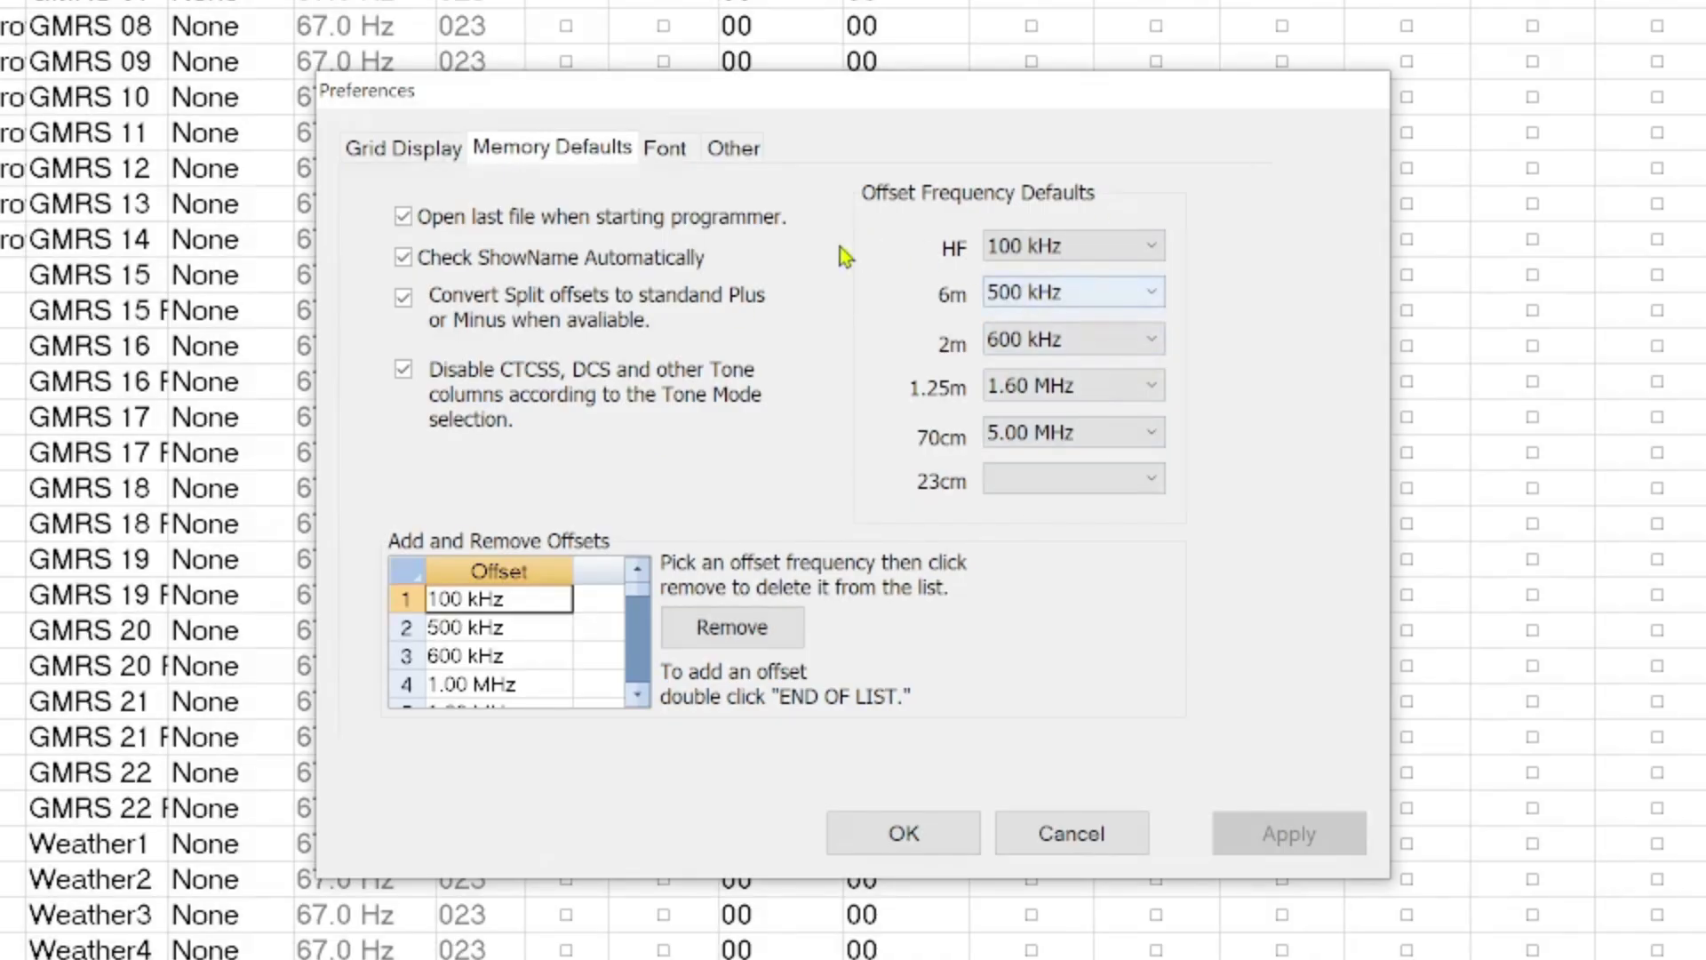
{"action": "left_click", "coordinate": [667, 151]}
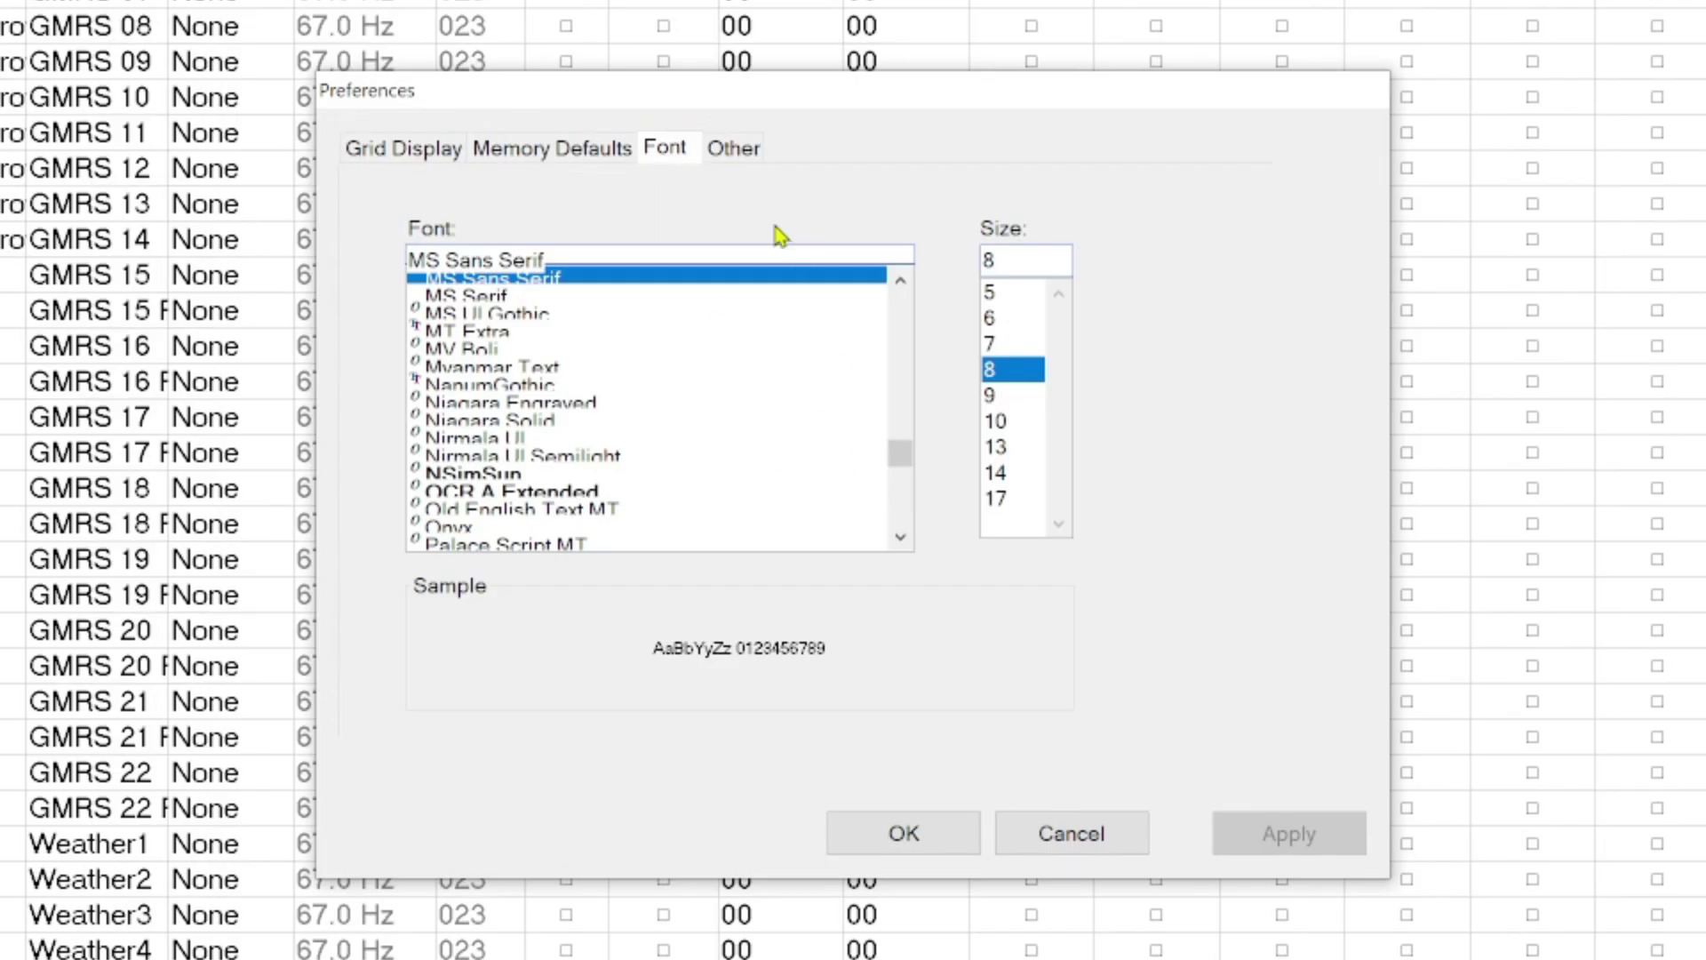
{"action": "left_click", "coordinate": [730, 151]}
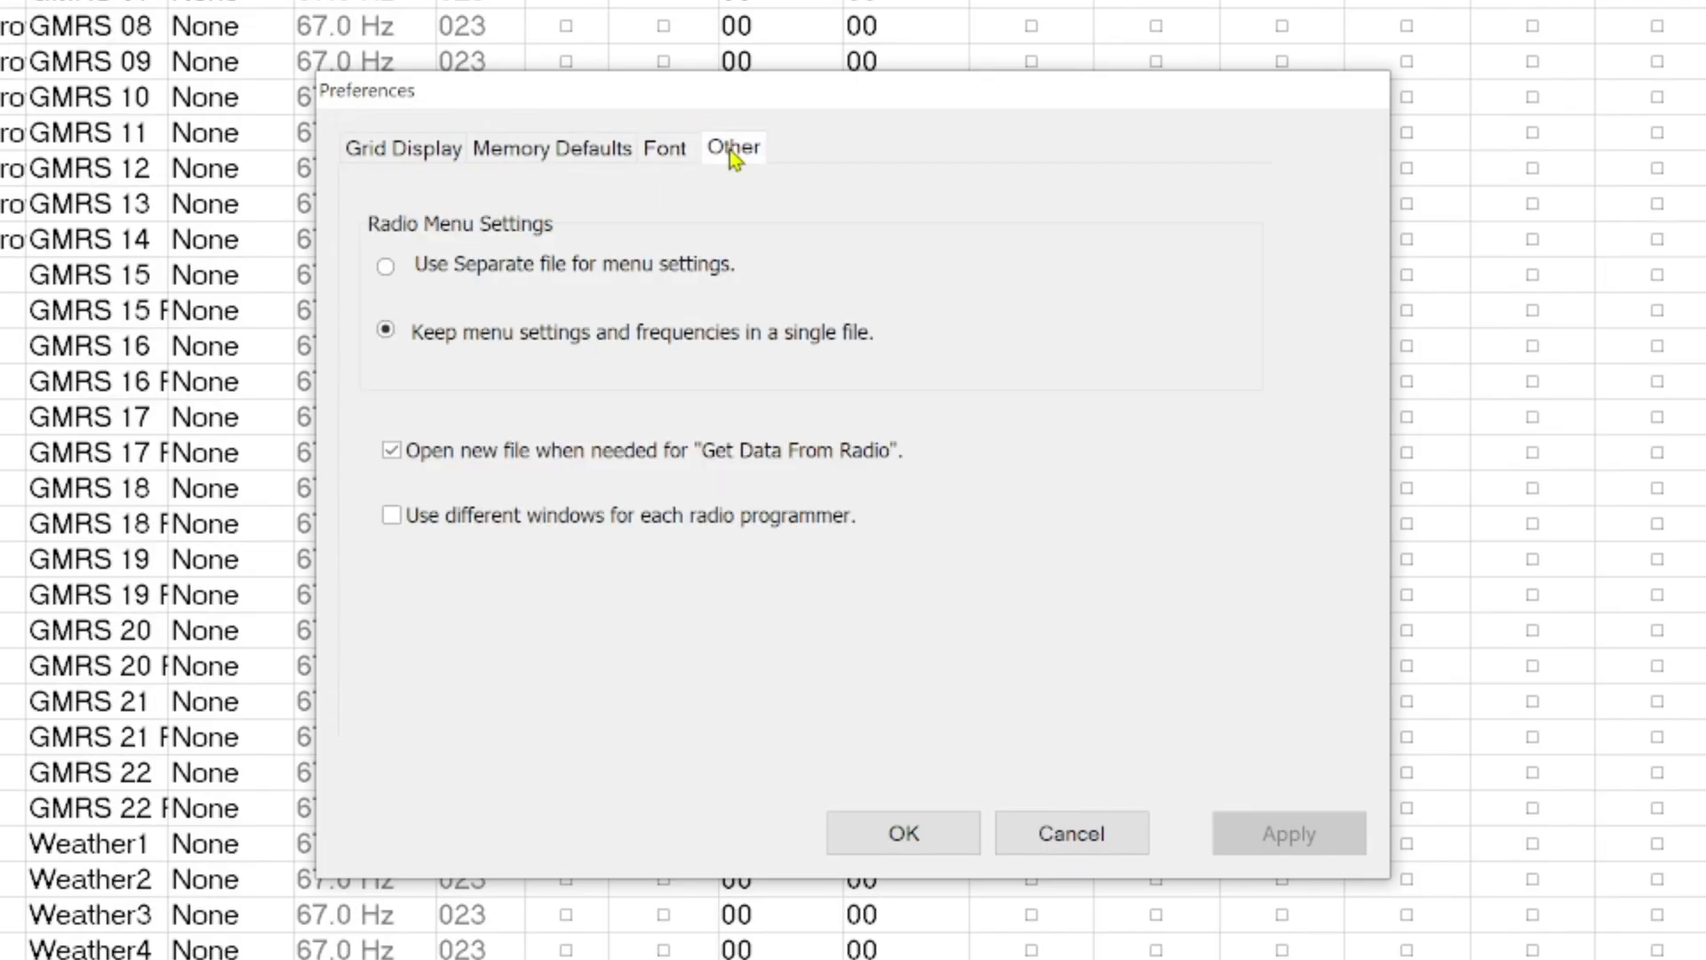